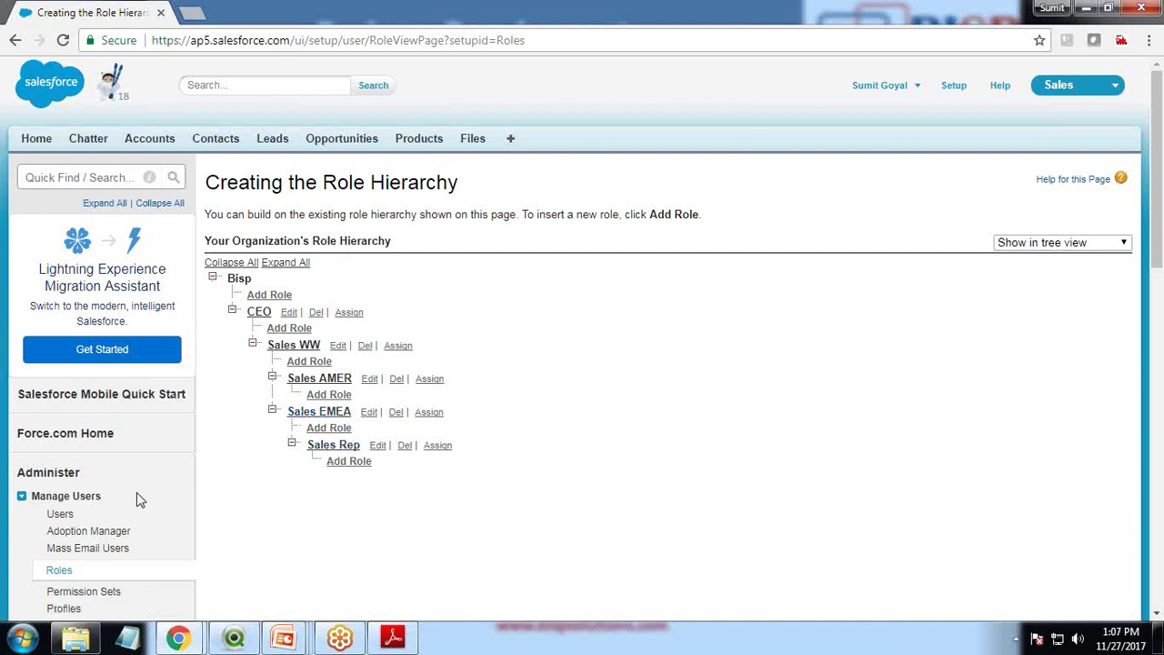
Scroll the role hierarchy tree to show Sales Rep beneath Sales EMEA, Sales WW and CEO
{"action": "scroll", "coordinate": [49, 382], "scroll_direction": "down", "scroll_amount": 2}
Open the All Users list in a new tab beside the role hierarchy
{"action": "right_click", "coordinate": [60, 344]}
{"action": "left_click", "coordinate": [109, 358]}
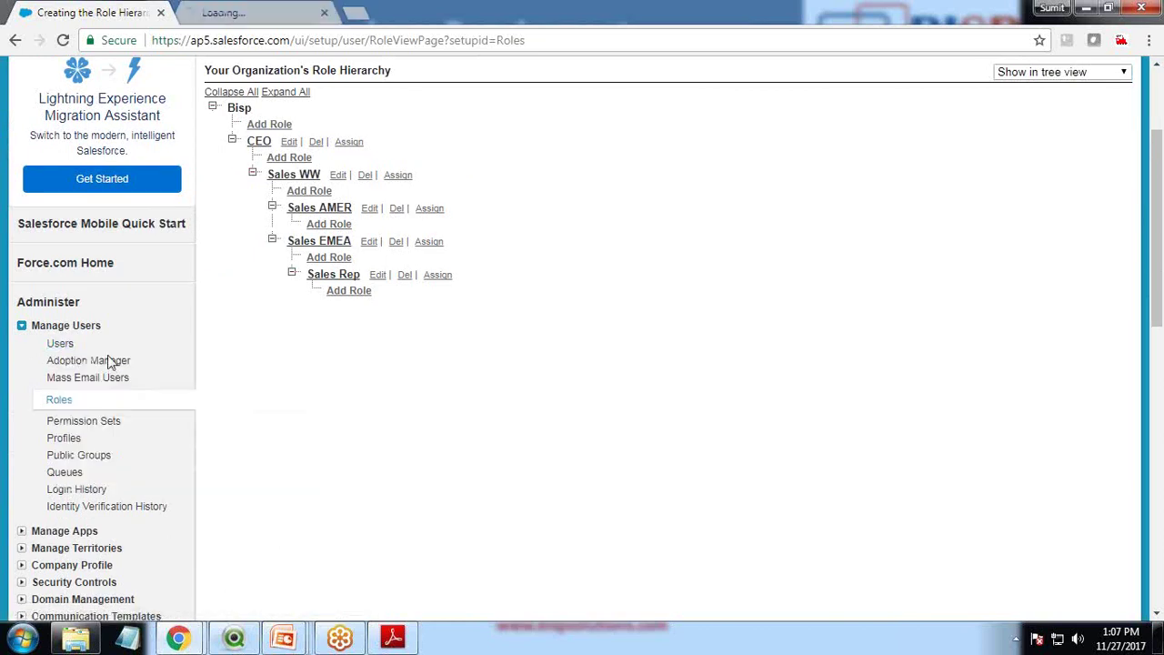
{"action": "key", "text": "ctrl+Tab"}
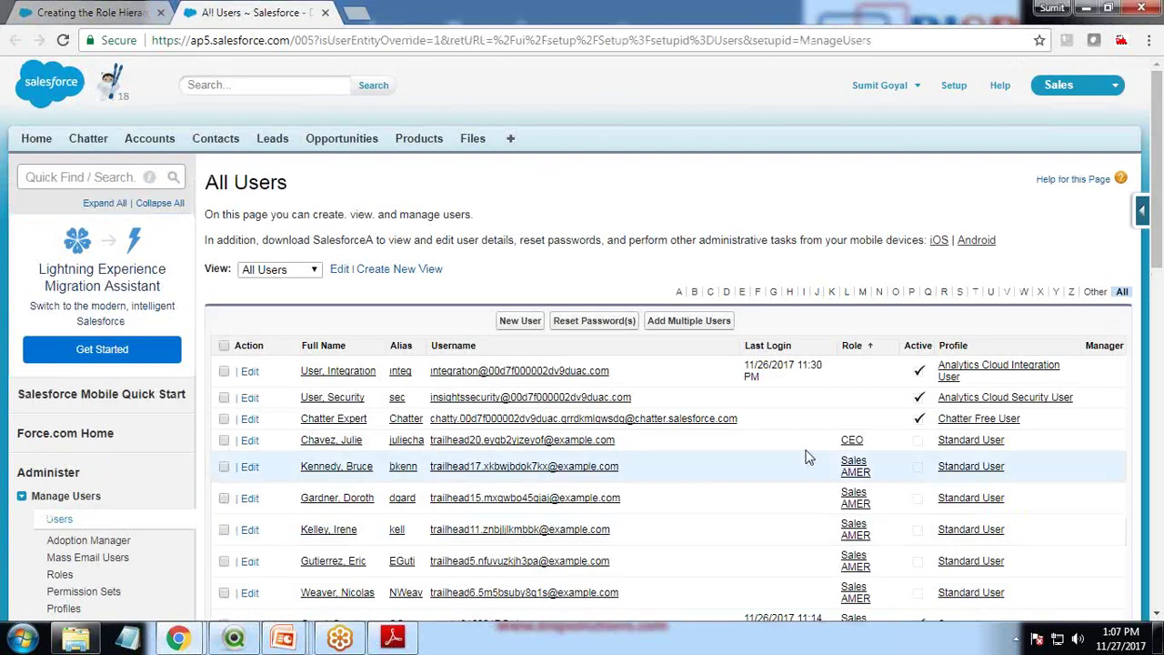
{"action": "scroll", "coordinate": [662, 424], "scroll_direction": "down", "scroll_amount": 2}
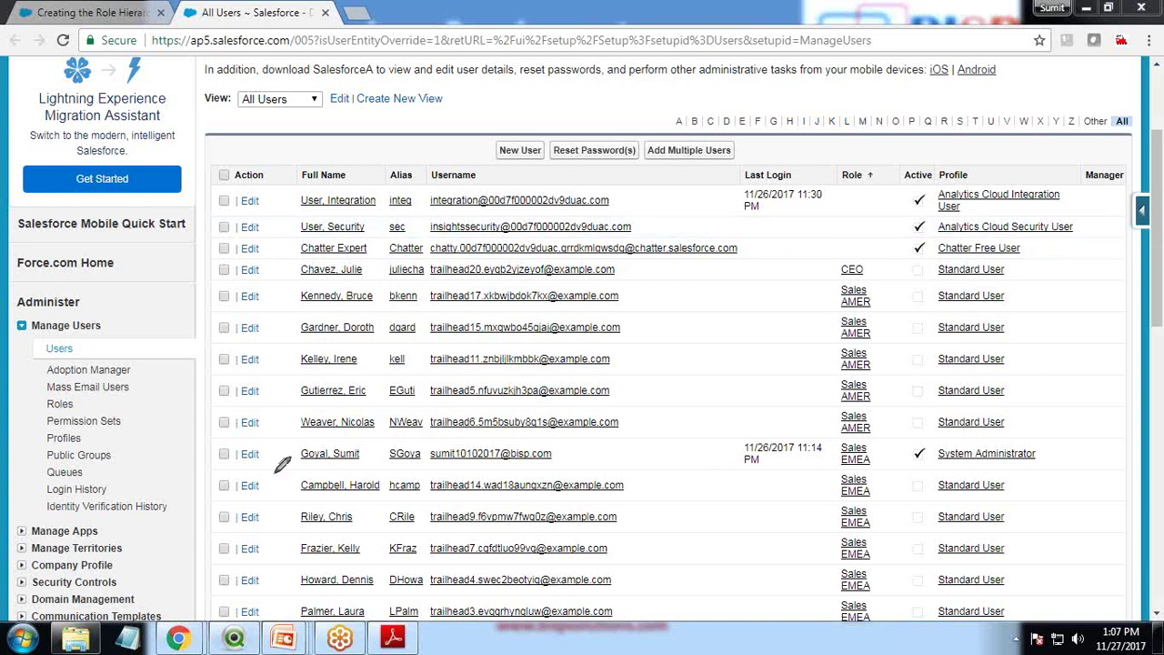
Mark the administrator's Sales EMEA row and the Sales Rep user's row in the users list
{"action": "mouse_move", "coordinate": [244, 471]}
{"action": "left_mouse_down"}
{"action": "mouse_move", "coordinate": [838, 469]}
{"action": "mouse_move", "coordinate": [883, 463]}
{"action": "mouse_move", "coordinate": [889, 441]}
{"action": "mouse_move", "coordinate": [214, 431]}
{"action": "mouse_move", "coordinate": [204, 469]}
{"action": "mouse_move", "coordinate": [253, 472]}
{"action": "left_mouse_up"}
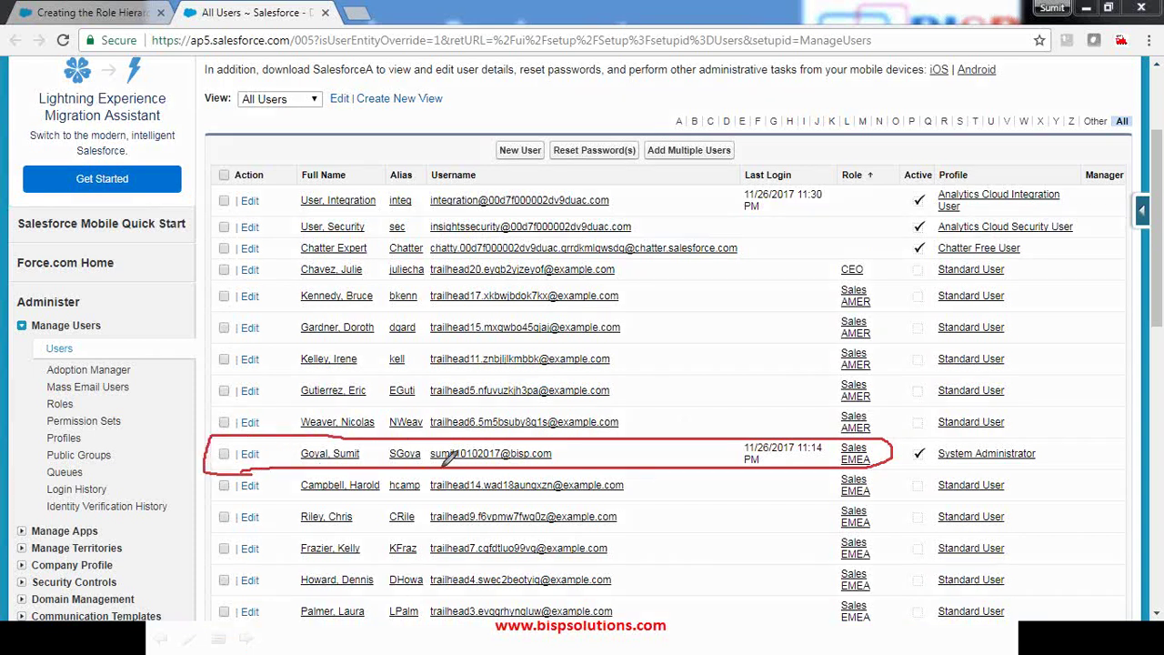
{"action": "key", "text": "Escape"}
{"action": "scroll", "coordinate": [1114, 528], "scroll_direction": "down", "scroll_amount": 3}
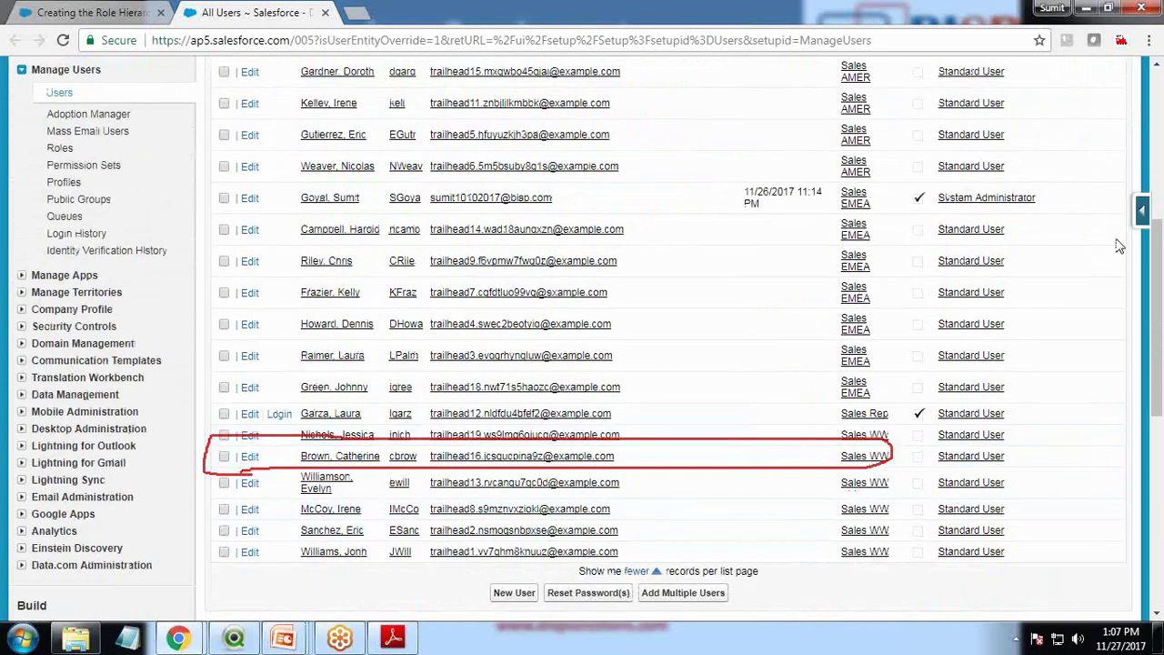
{"action": "left_click_drag", "start_coordinate": [238, 420], "coordinate": [282, 421]}
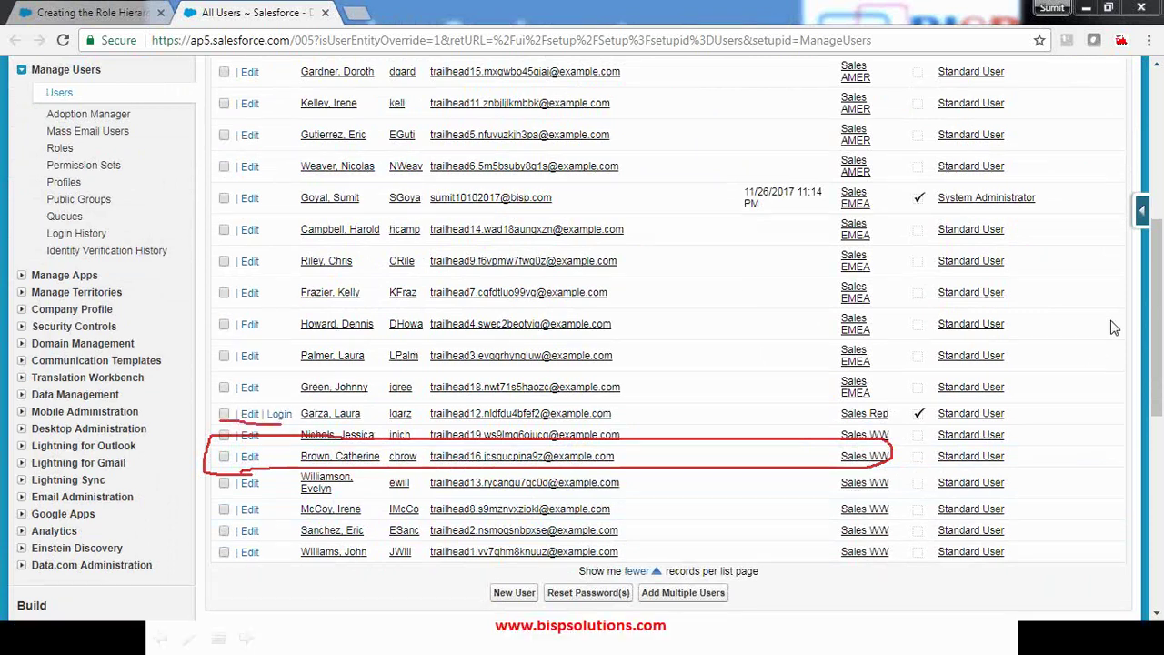
{"action": "key", "text": "e"}
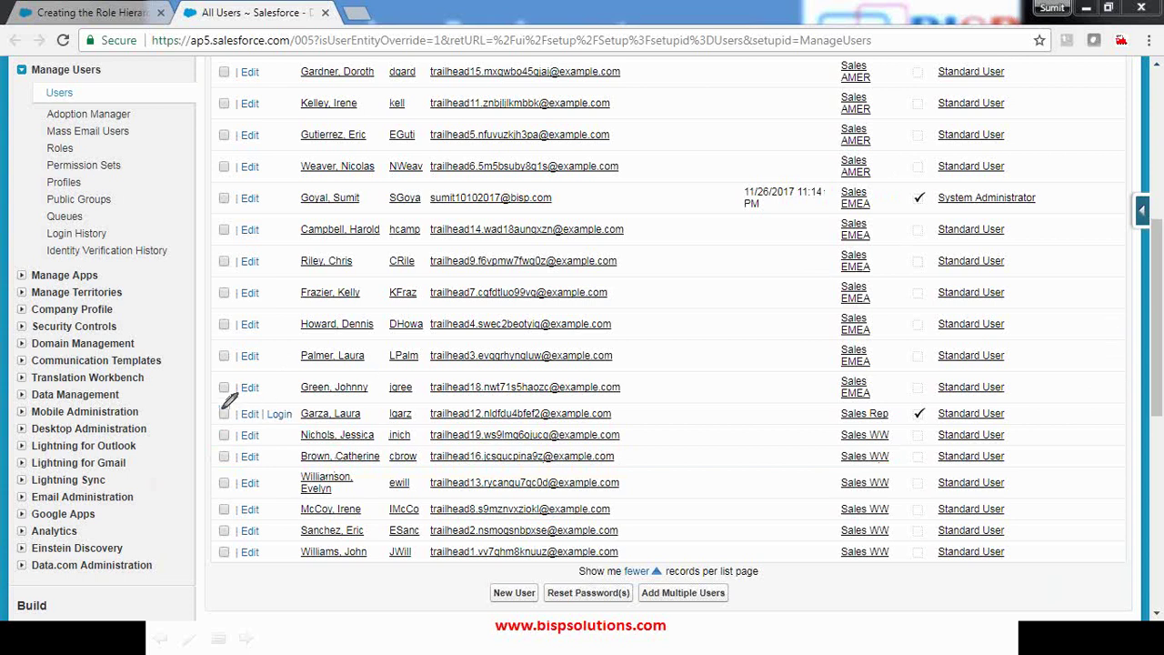
{"action": "mouse_move", "coordinate": [206, 403]}
{"action": "left_mouse_down"}
{"action": "mouse_move", "coordinate": [373, 420]}
{"action": "mouse_move", "coordinate": [901, 411]}
{"action": "mouse_move", "coordinate": [914, 400]}
{"action": "left_mouse_up"}
{"action": "mouse_move", "coordinate": [629, 398]}
{"action": "left_mouse_down"}
{"action": "mouse_move", "coordinate": [204, 401]}
{"action": "mouse_move", "coordinate": [207, 411]}
{"action": "left_mouse_up"}
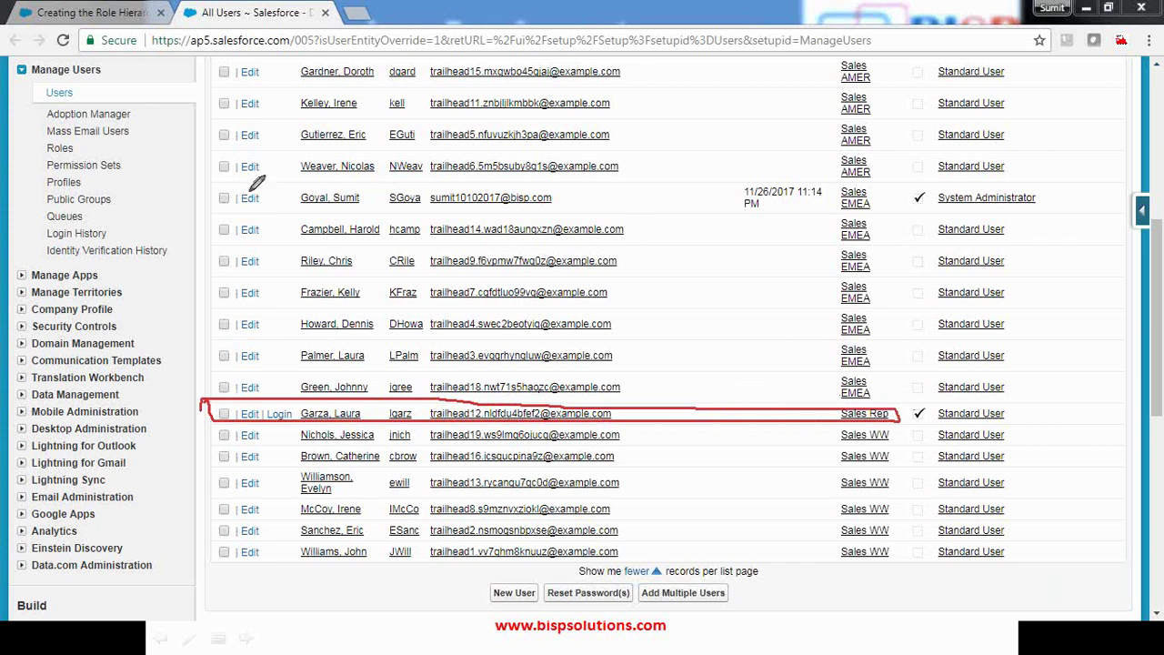
{"action": "mouse_move", "coordinate": [207, 188]}
{"action": "left_mouse_down"}
{"action": "mouse_move", "coordinate": [260, 212]}
{"action": "mouse_move", "coordinate": [893, 211]}
{"action": "mouse_move", "coordinate": [886, 189]}
{"action": "mouse_move", "coordinate": [802, 182]}
{"action": "mouse_move", "coordinate": [214, 179]}
{"action": "mouse_move", "coordinate": [209, 208]}
{"action": "left_mouse_up"}
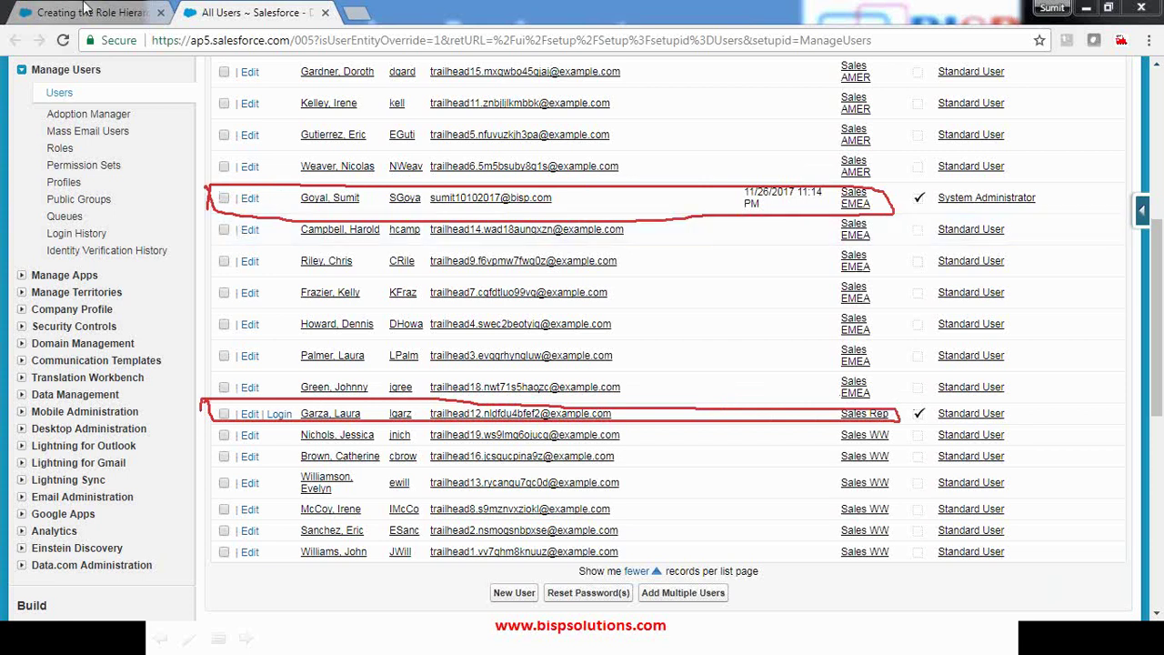
Compare user roles by switching back and forth between the role hierarchy and All Users list
{"action": "key", "text": "ctrl+shift+Tab"}
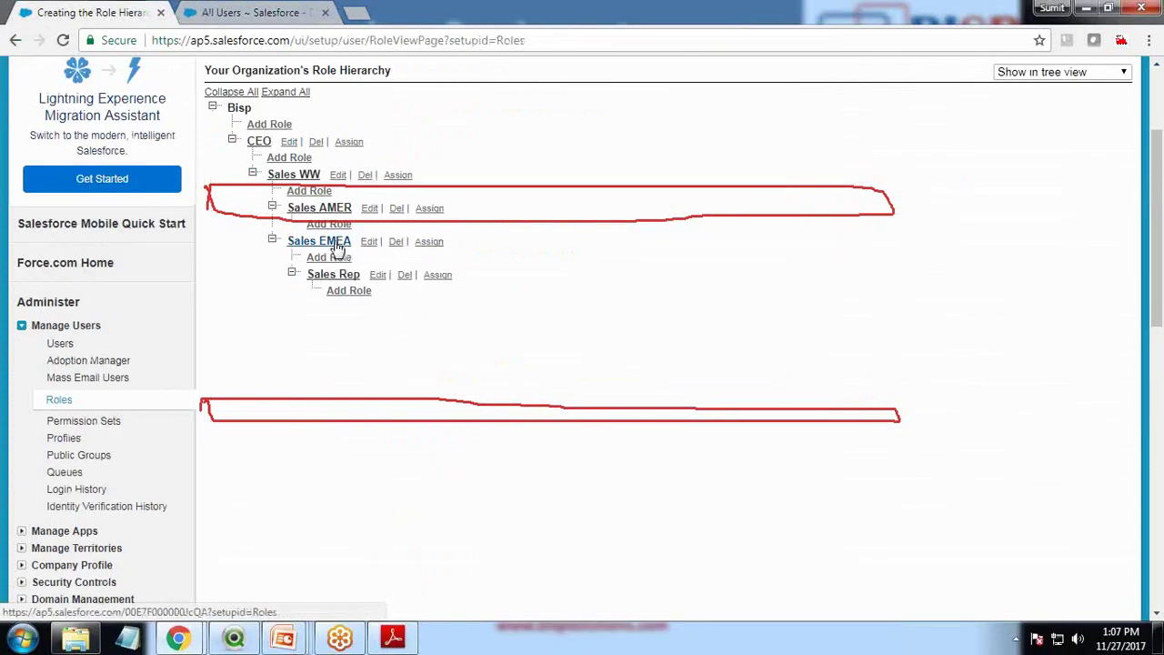
{"action": "key", "text": "ctrl+Tab"}
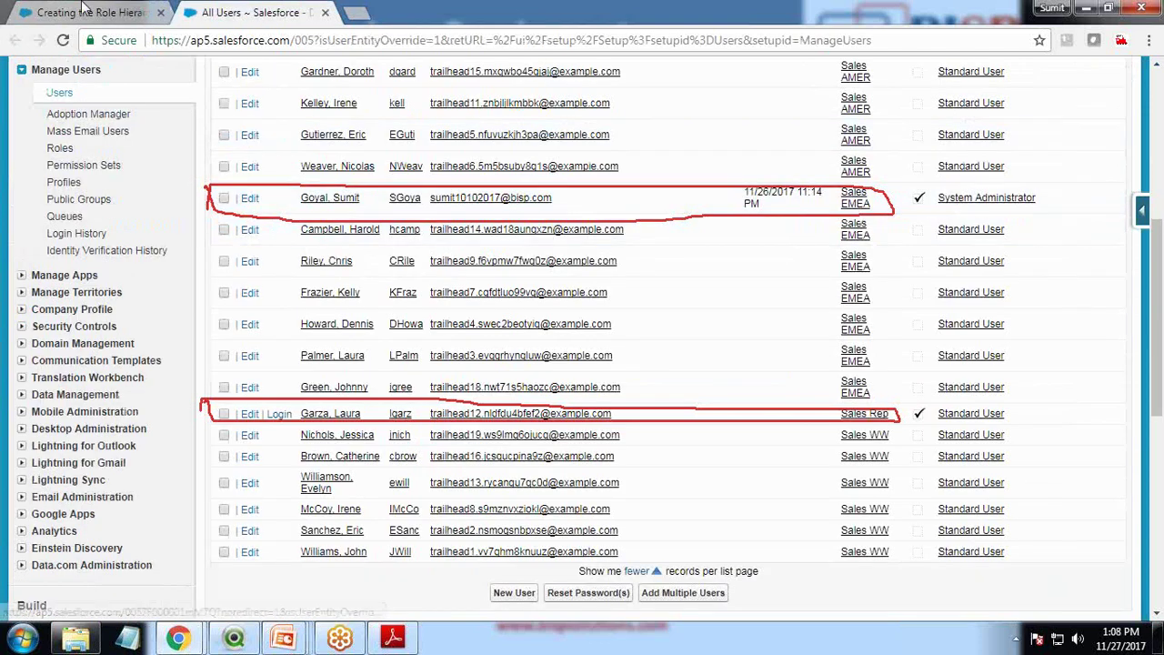
{"action": "key", "text": "ctrl+shift+Tab"}
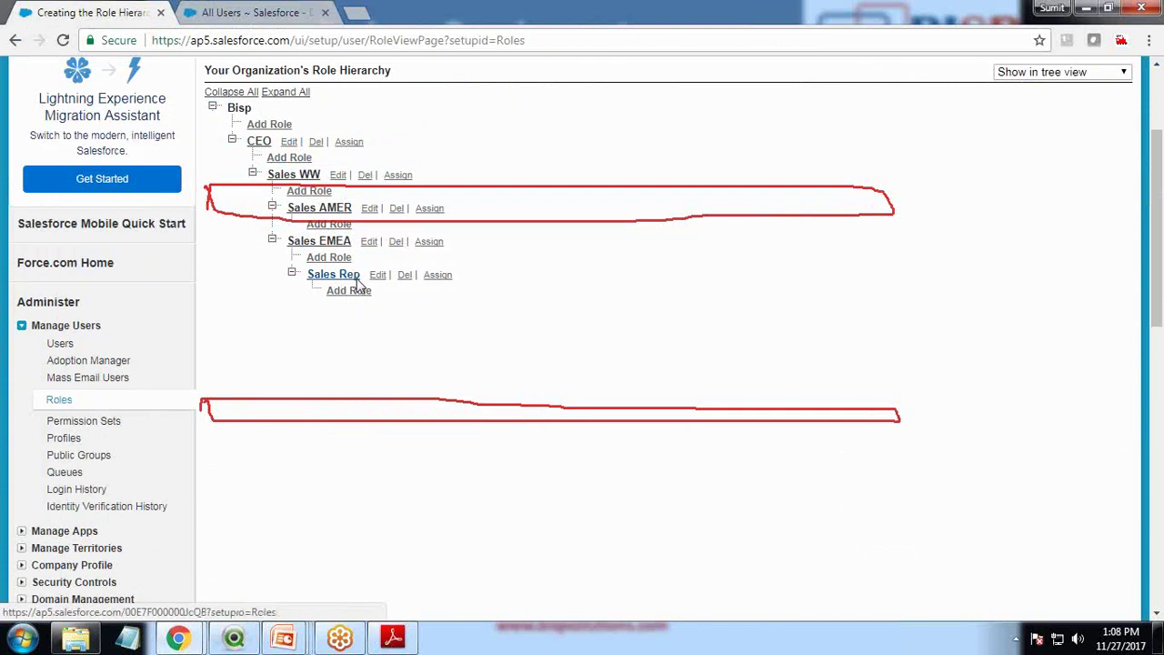
{"action": "key", "text": "ctrl+Tab"}
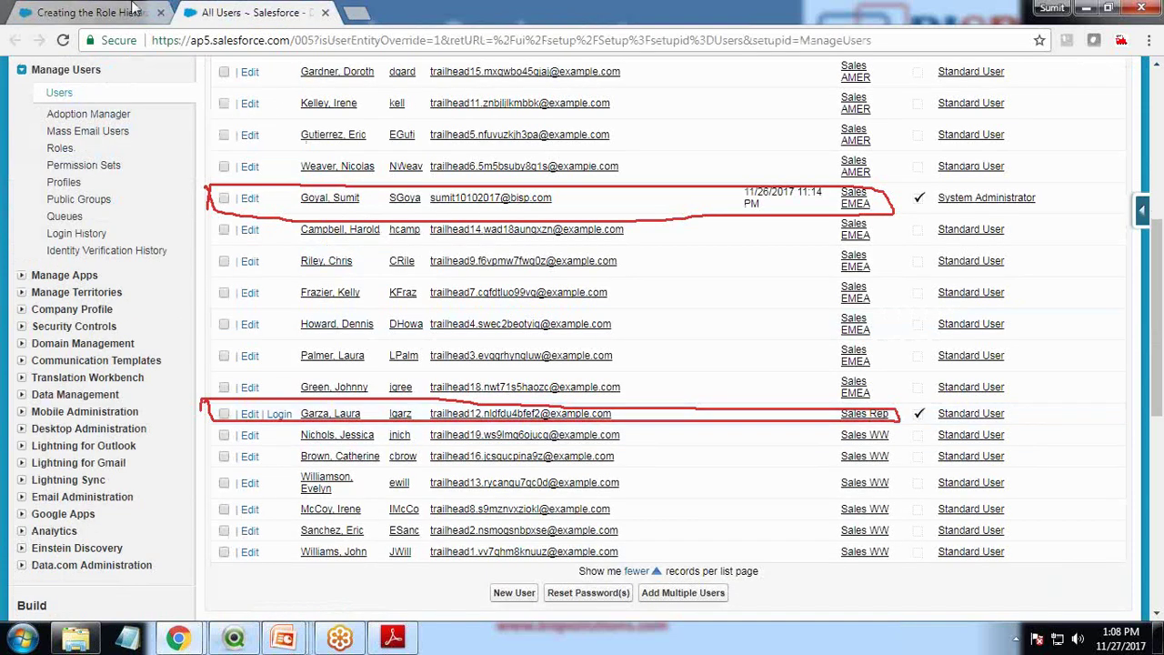
{"action": "key", "text": "ctrl+shift+Tab"}
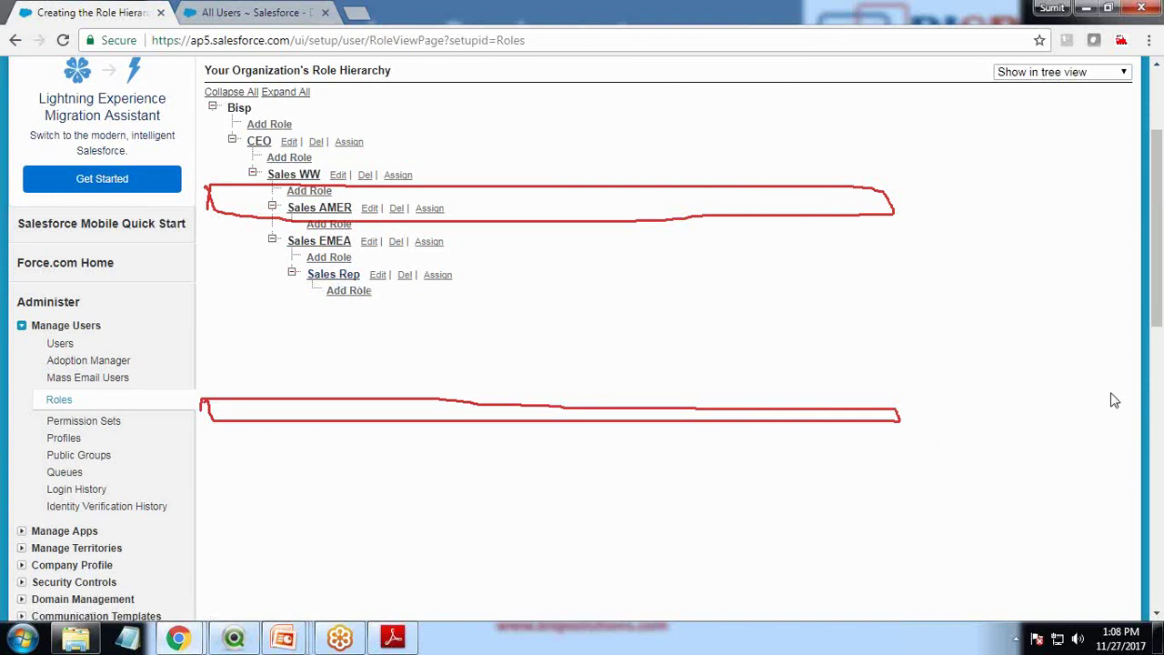
Show the Sales Rep user's view in the Opportunities list
{"action": "left_click", "coordinate": [260, 13]}
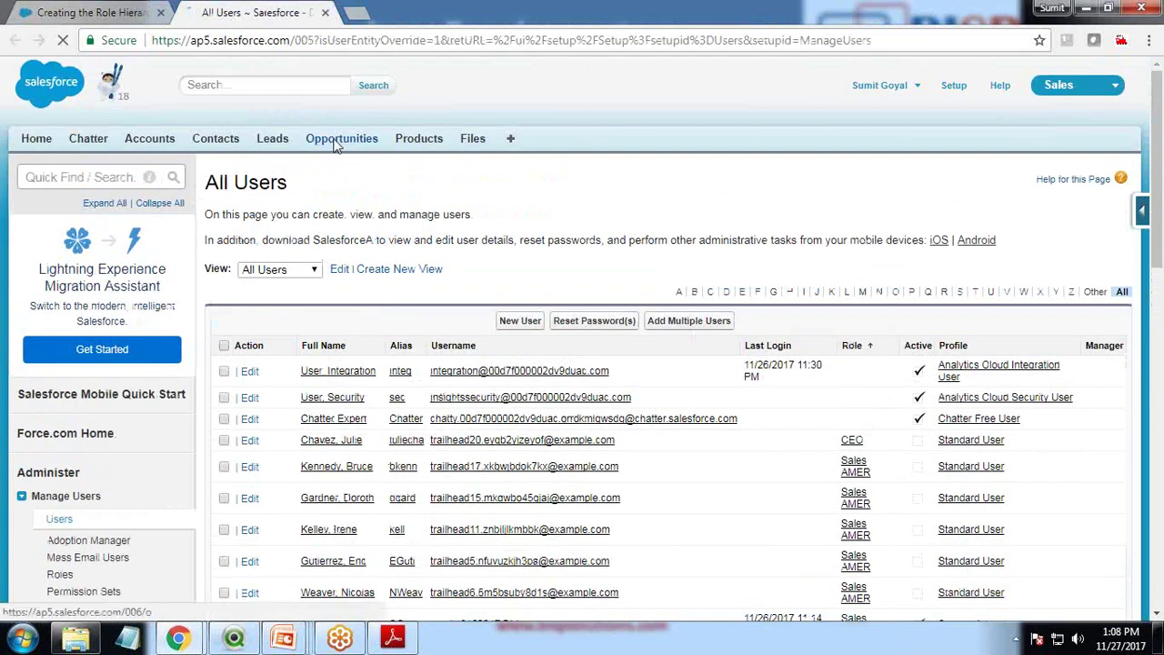
{"action": "left_click", "coordinate": [335, 142]}
{"action": "left_click", "coordinate": [400, 225]}
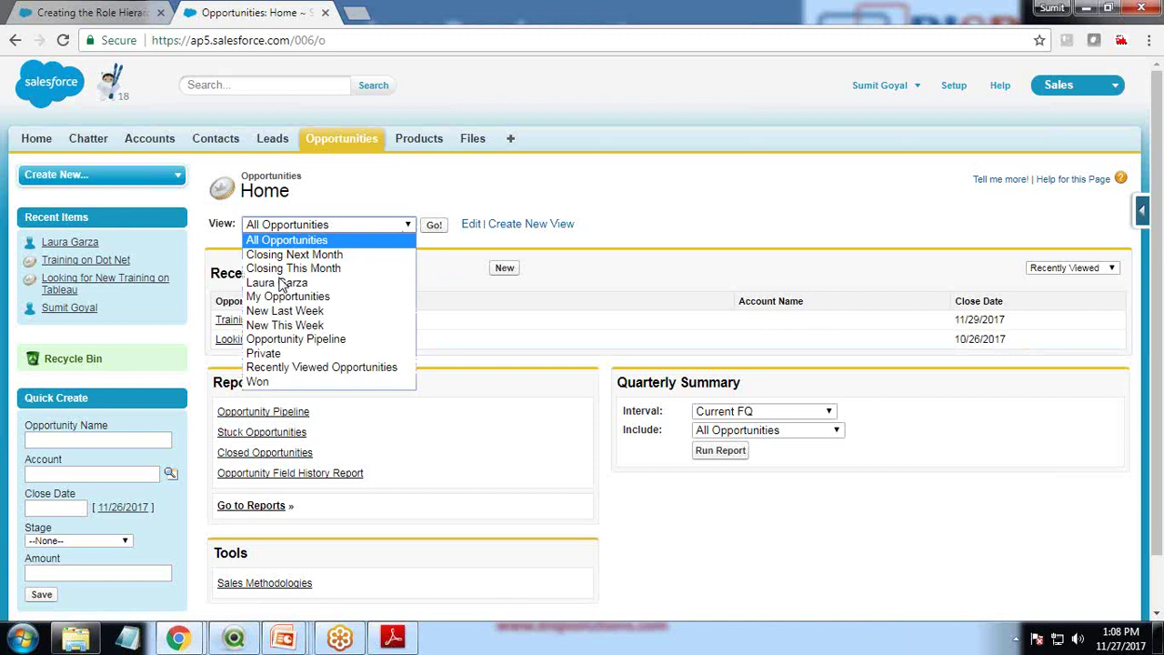
{"action": "left_click", "coordinate": [277, 297]}
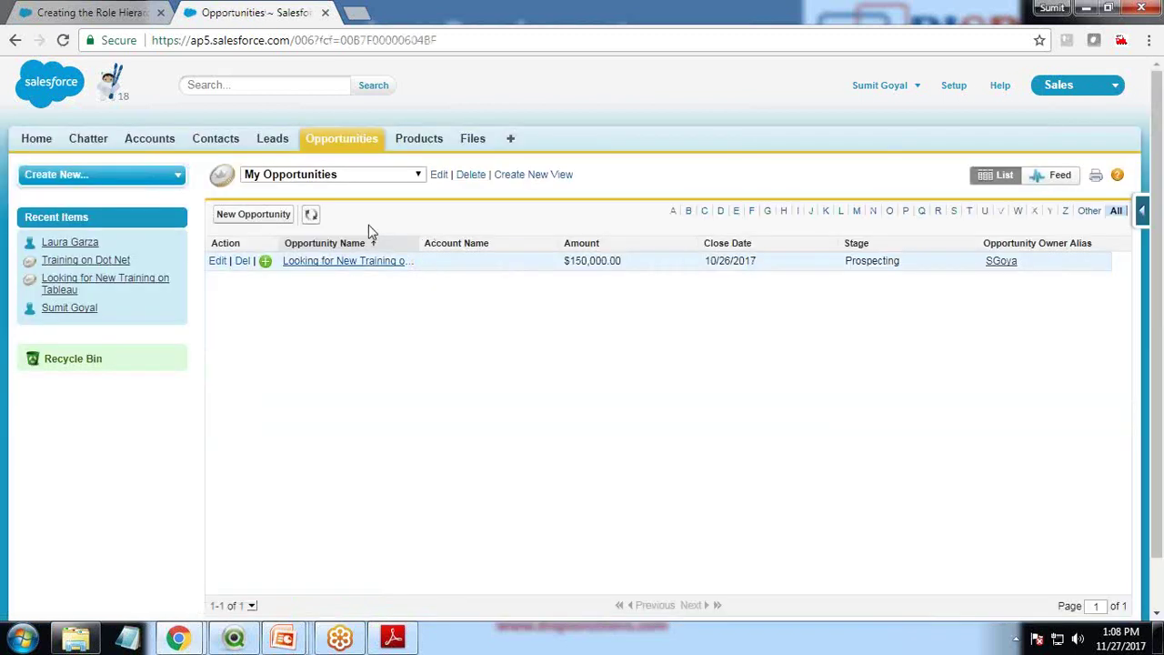
{"action": "left_click", "coordinate": [345, 174]}
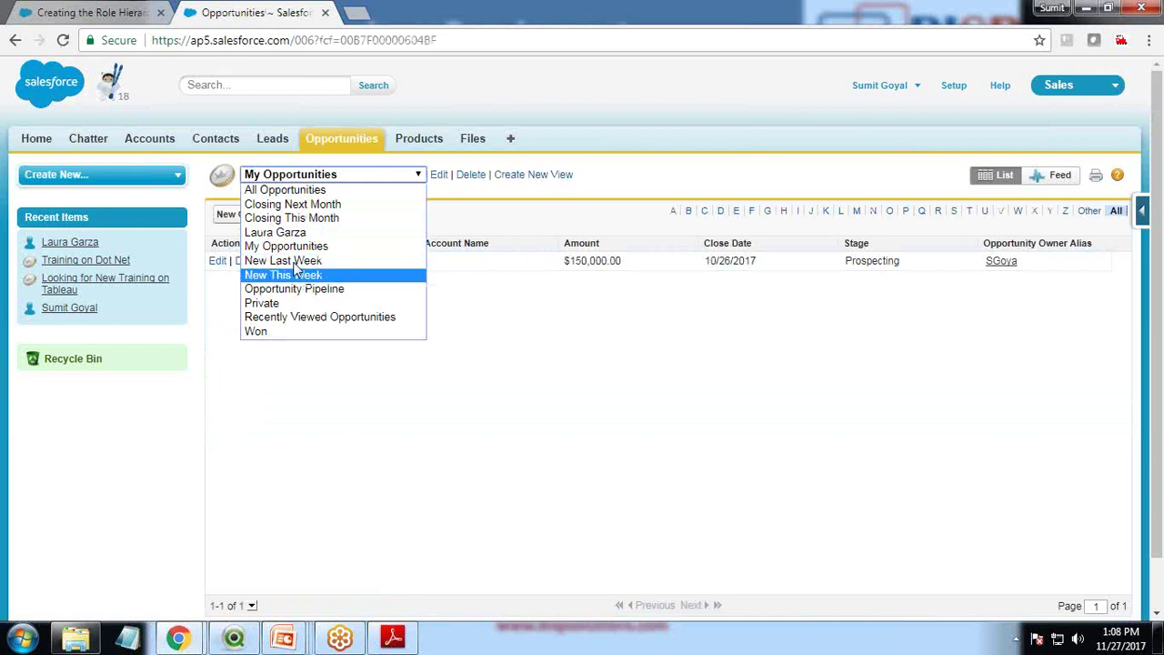
{"action": "left_click", "coordinate": [277, 232]}
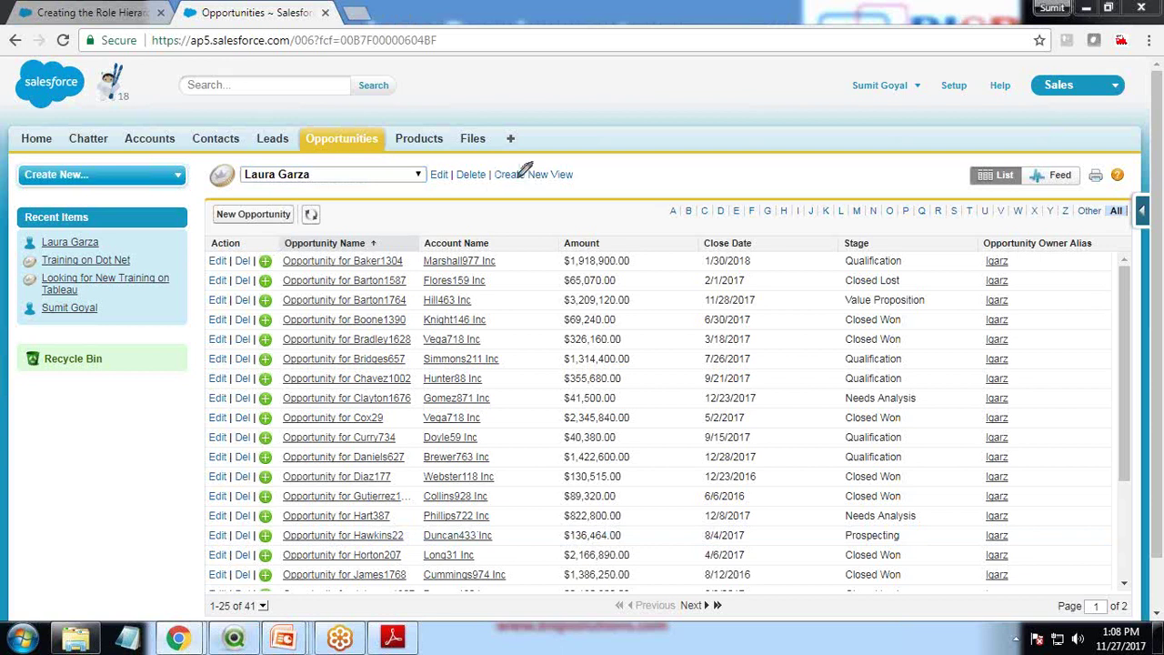
Annotate the opportunity count, noting 4+1 = 40 and 41 over the list
{"action": "mouse_move", "coordinate": [512, 193]}
{"action": "left_mouse_down"}
{"action": "mouse_move", "coordinate": [542, 205]}
{"action": "mouse_move", "coordinate": [552, 255]}
{"action": "left_mouse_up"}
{"action": "left_click_drag", "start_coordinate": [580, 208], "coordinate": [592, 279]}
{"action": "left_click_drag", "start_coordinate": [623, 216], "coordinate": [628, 266]}
{"action": "mouse_move", "coordinate": [611, 264]}
{"action": "left_mouse_down"}
{"action": "mouse_move", "coordinate": [645, 239]}
{"action": "mouse_move", "coordinate": [679, 264]}
{"action": "left_mouse_up"}
{"action": "left_click_drag", "start_coordinate": [757, 230], "coordinate": [788, 229]}
{"action": "left_click_drag", "start_coordinate": [751, 248], "coordinate": [828, 244]}
{"action": "mouse_move", "coordinate": [826, 206]}
{"action": "left_mouse_down"}
{"action": "mouse_move", "coordinate": [835, 238]}
{"action": "mouse_move", "coordinate": [881, 230]}
{"action": "left_mouse_up"}
{"action": "mouse_move", "coordinate": [864, 206]}
{"action": "left_mouse_down"}
{"action": "mouse_move", "coordinate": [902, 256]}
{"action": "mouse_move", "coordinate": [947, 253]}
{"action": "left_mouse_up"}
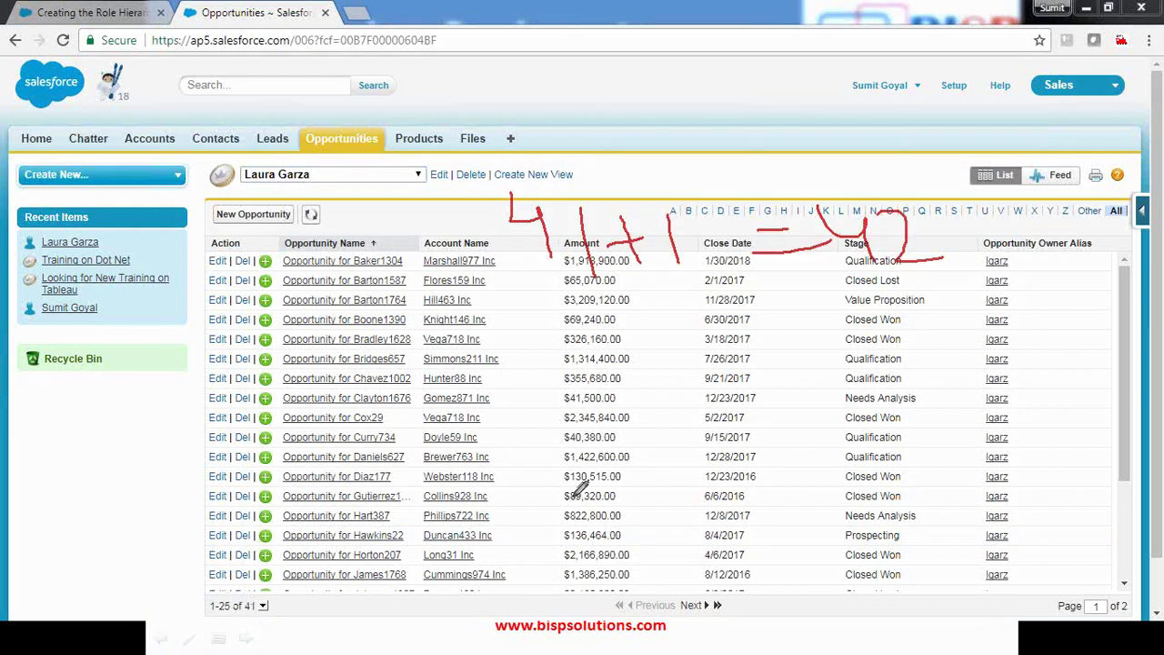
{"action": "left_click_drag", "start_coordinate": [538, 373], "coordinate": [592, 399]}
{"action": "left_click_drag", "start_coordinate": [574, 377], "coordinate": [600, 438]}
{"action": "left_click_drag", "start_coordinate": [617, 361], "coordinate": [628, 418]}
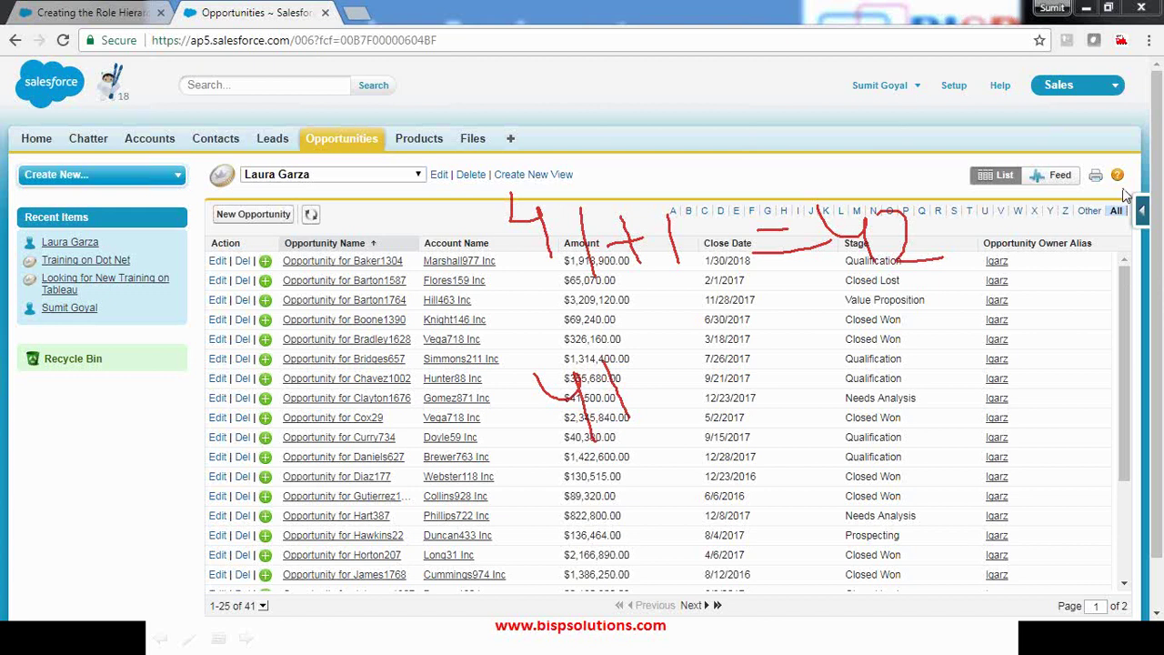
Clear the annotations and switch to the Analytics Studio app
{"action": "key", "text": "Escape"}
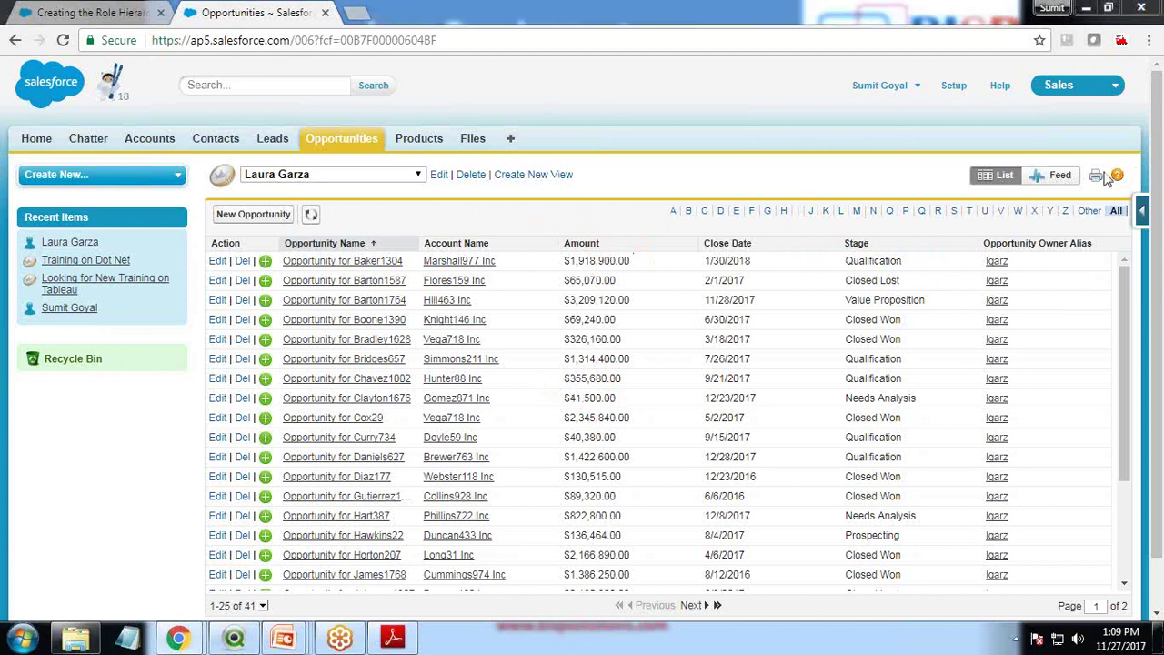
{"action": "left_click", "coordinate": [1078, 85]}
{"action": "left_click", "coordinate": [1045, 251]}
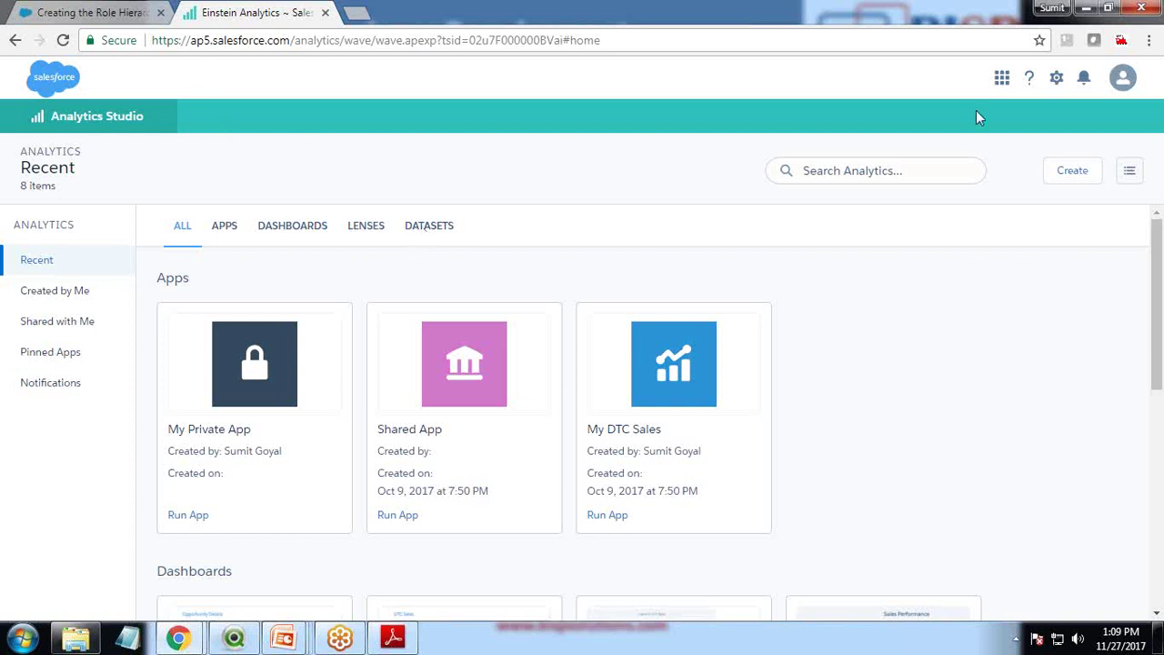
Open Default Salesforce Dataflow for editing from the Data Manager dataflow view
{"action": "left_click", "coordinate": [1056, 77]}
{"action": "left_click", "coordinate": [1035, 212]}
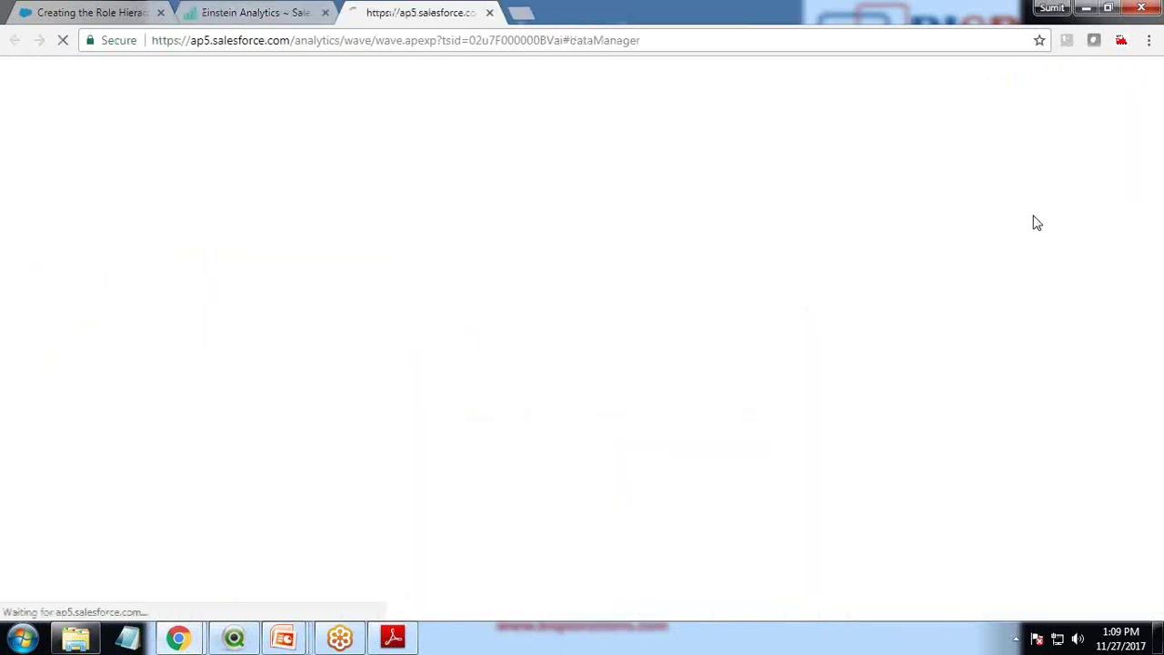
{"action": "left_click", "coordinate": [314, 244]}
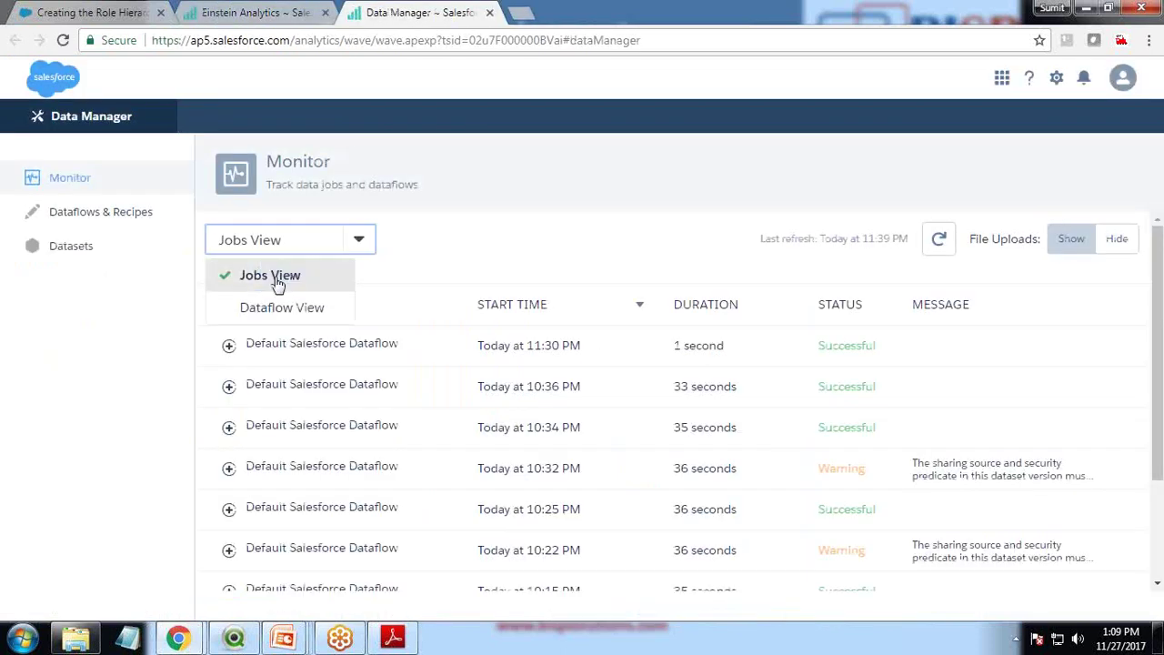
{"action": "left_click", "coordinate": [276, 312]}
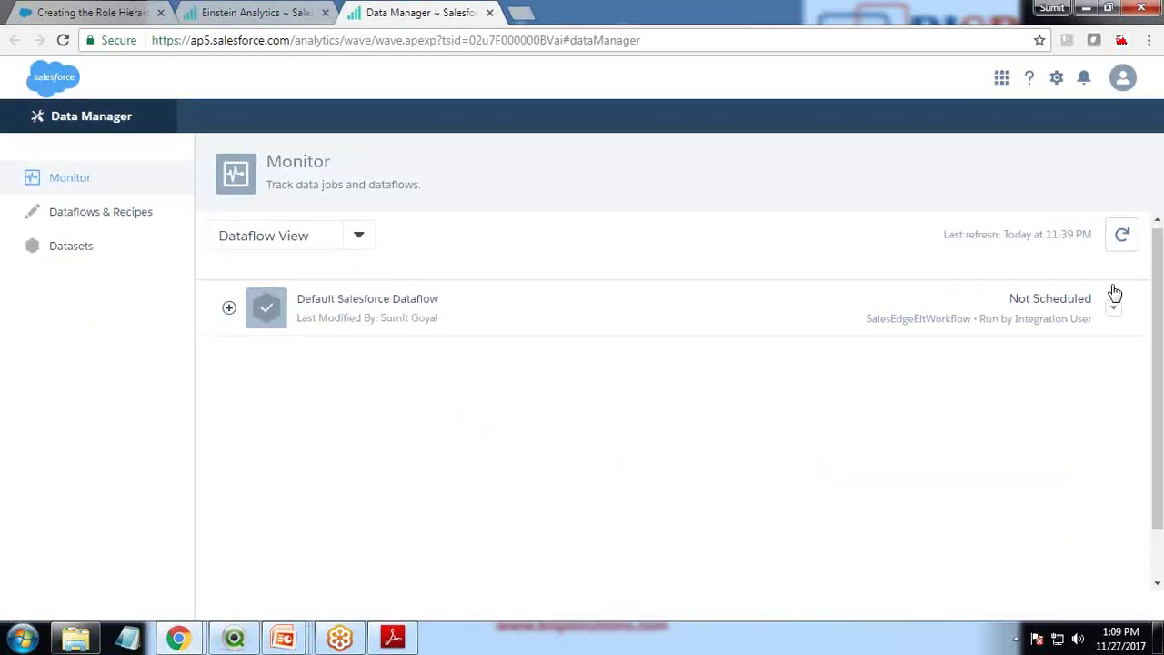
{"action": "scroll", "coordinate": [1116, 293], "scroll_direction": "down", "scroll_amount": 1}
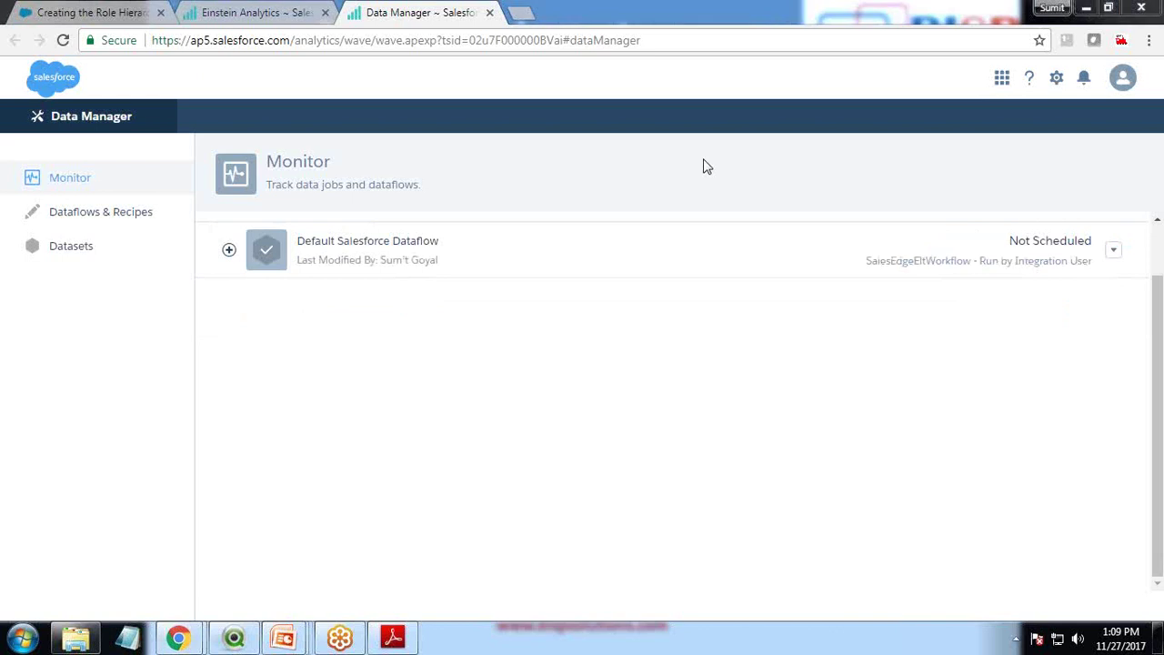
{"action": "left_click", "coordinate": [1113, 250]}
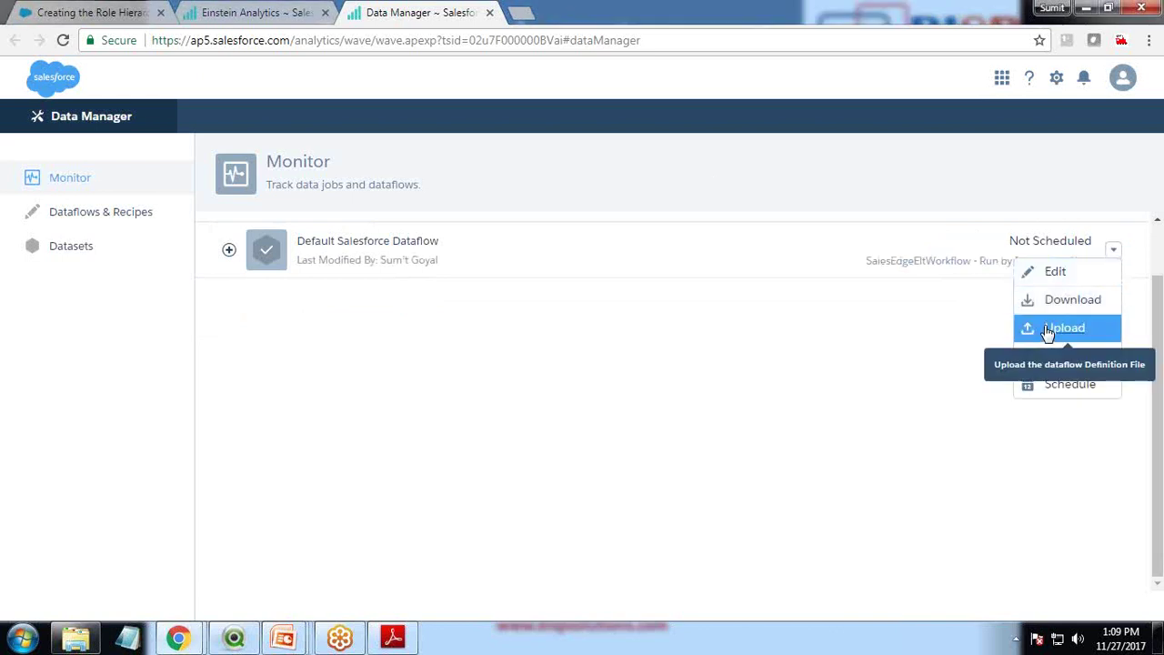
{"action": "left_click", "coordinate": [1048, 272]}
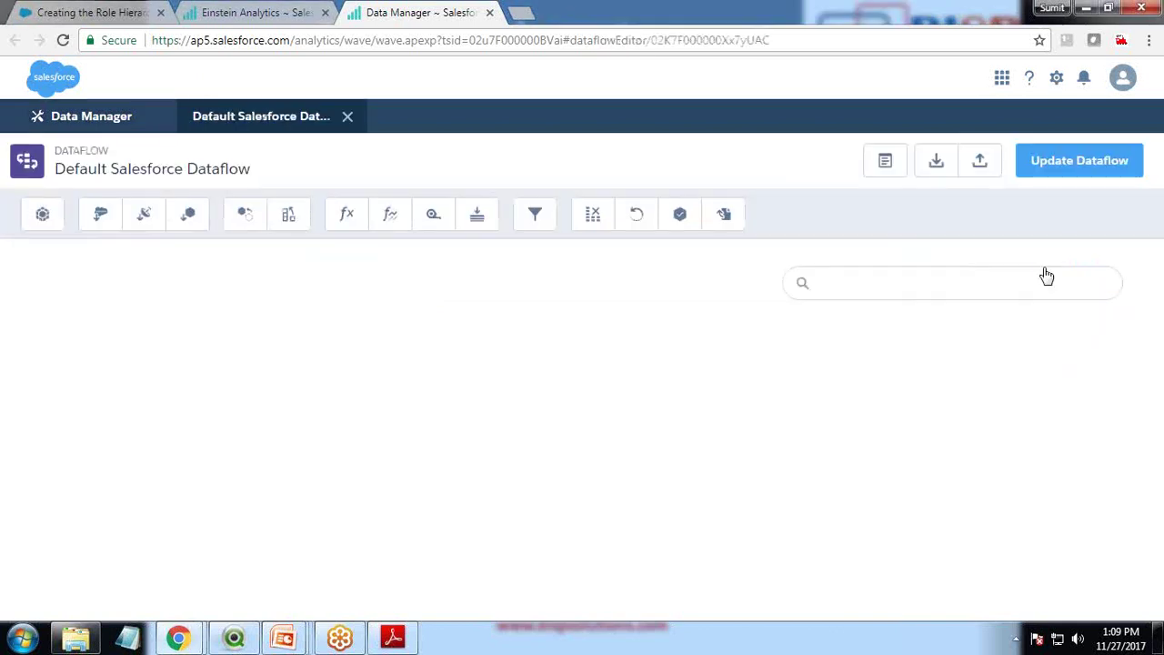
Upload the OpportunitySecurityJson file from the Desktop into the dataflow editor
{"action": "left_click", "coordinate": [1068, 162]}
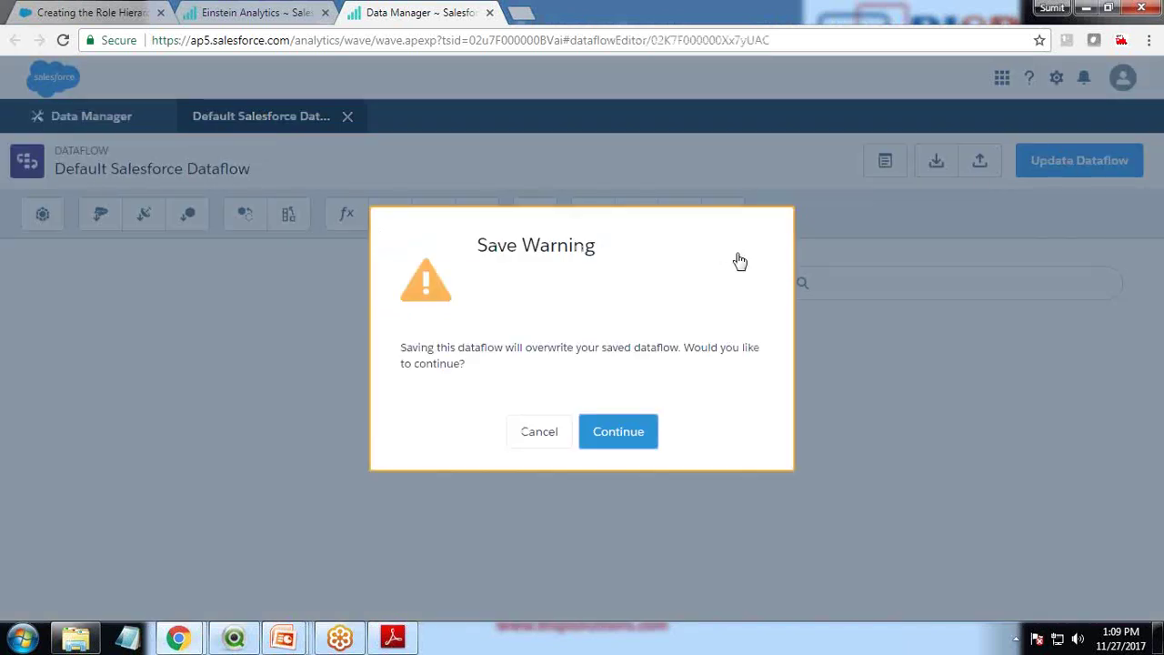
{"action": "left_click", "coordinate": [516, 430]}
{"action": "left_click", "coordinate": [979, 162]}
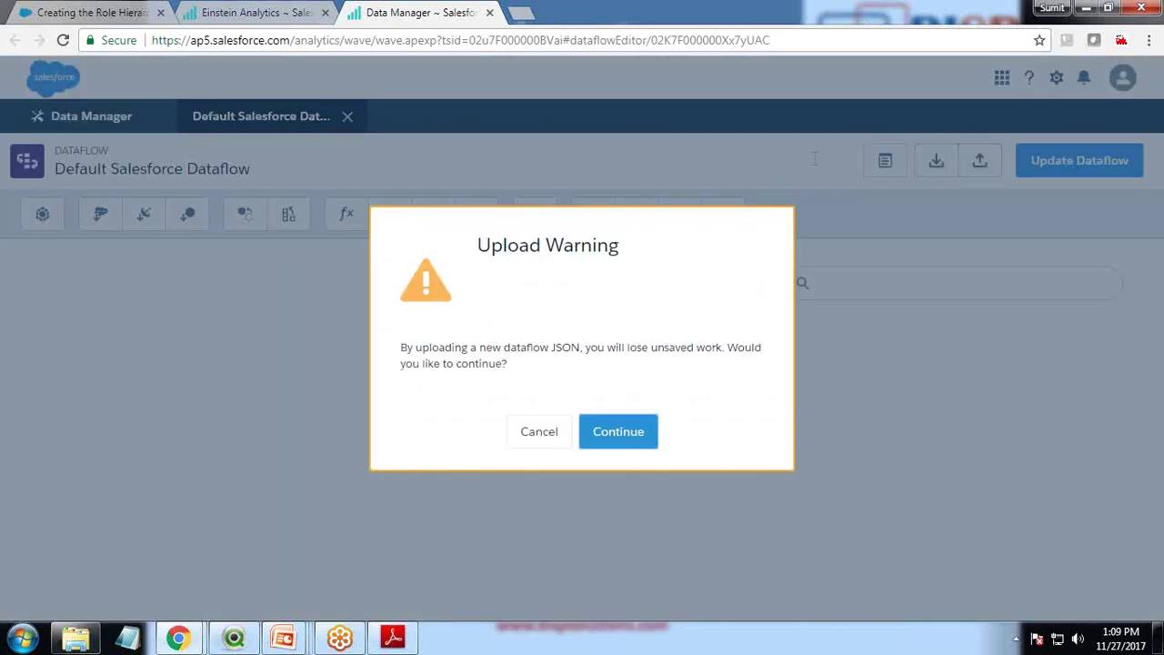
{"action": "left_click", "coordinate": [610, 433]}
{"action": "left_click", "coordinate": [259, 328]}
{"action": "scroll", "coordinate": [344, 401], "scroll_direction": "down", "scroll_amount": 3}
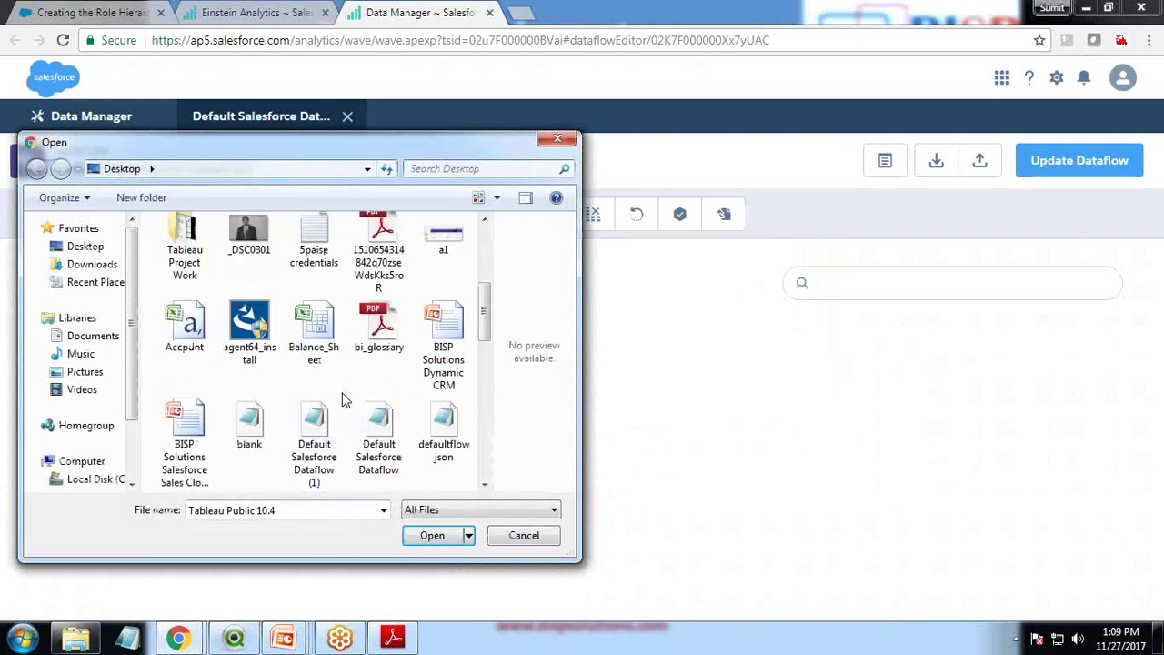
{"action": "scroll", "coordinate": [344, 400], "scroll_direction": "down", "scroll_amount": 2}
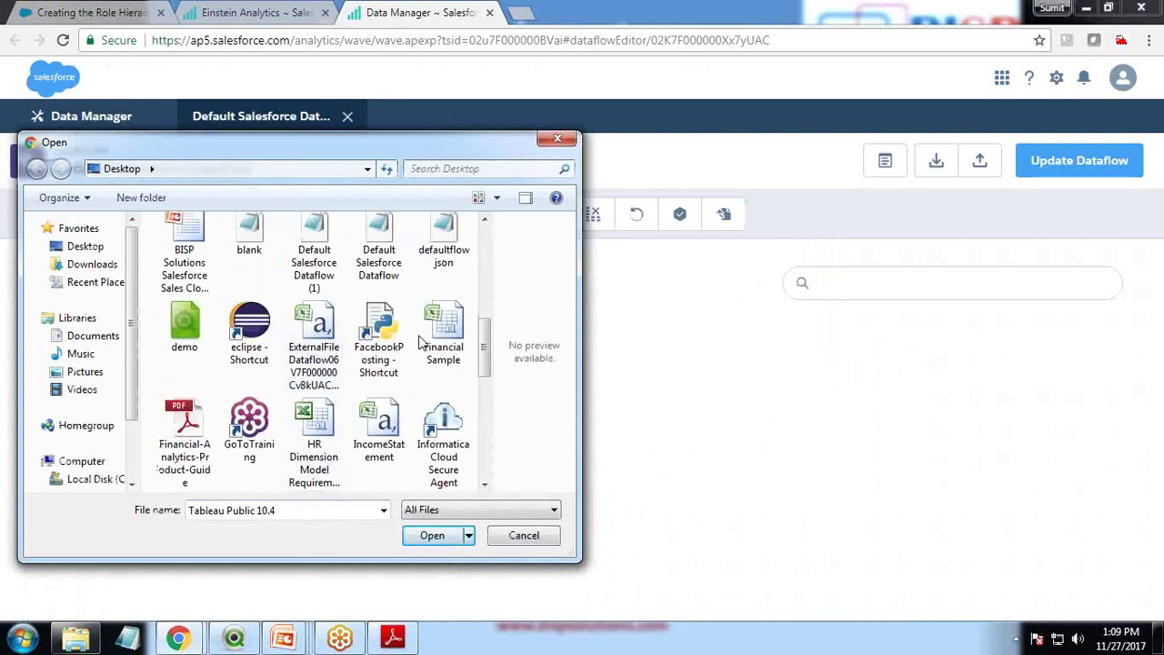
{"action": "left_click", "coordinate": [368, 335]}
{"action": "key", "text": "o"}
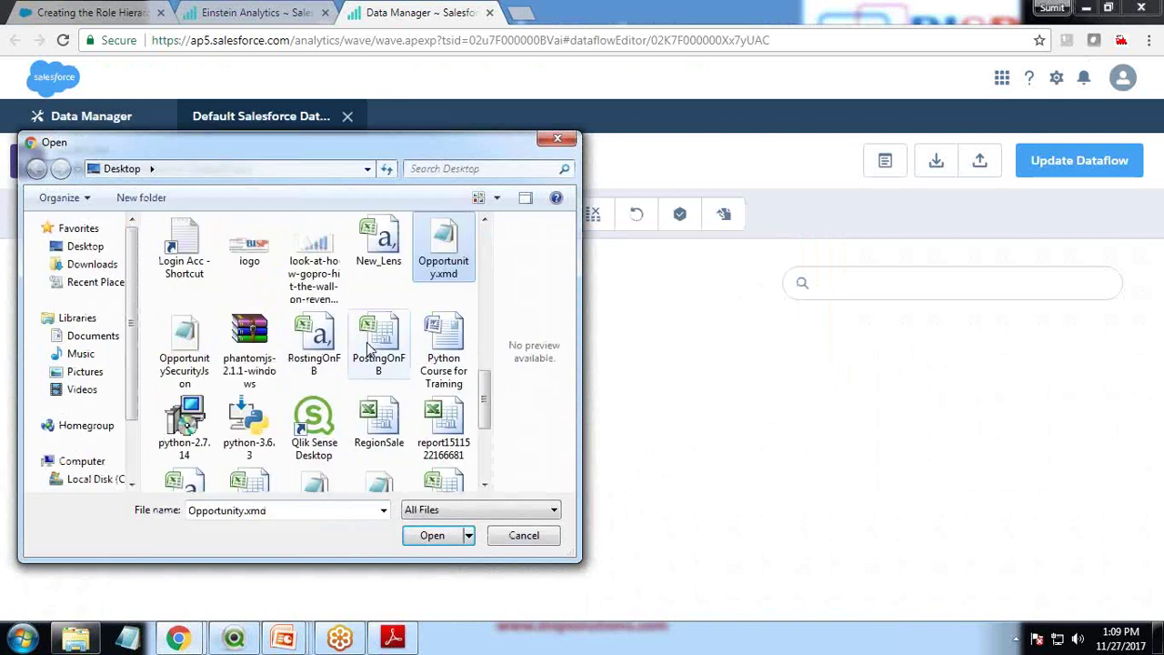
{"action": "key", "text": "o"}
{"action": "left_click", "coordinate": [433, 535]}
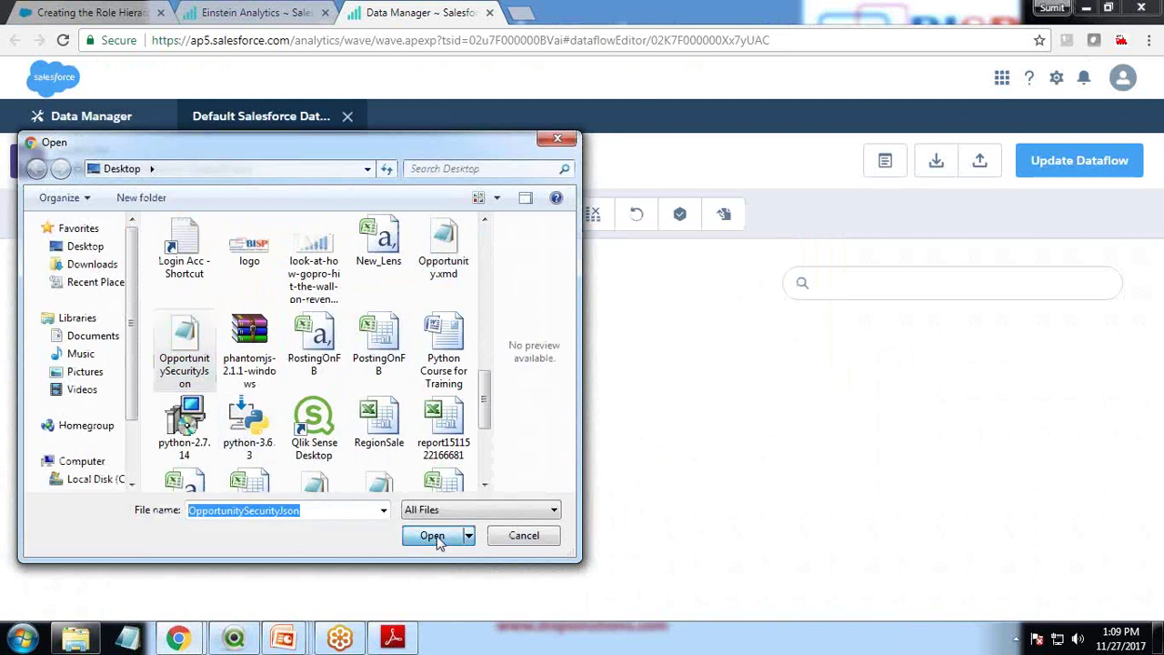
Arrange the extract, augment and Register nodes into a neat left-to-right layout
{"action": "left_click_drag", "start_coordinate": [344, 368], "coordinate": [347, 413]}
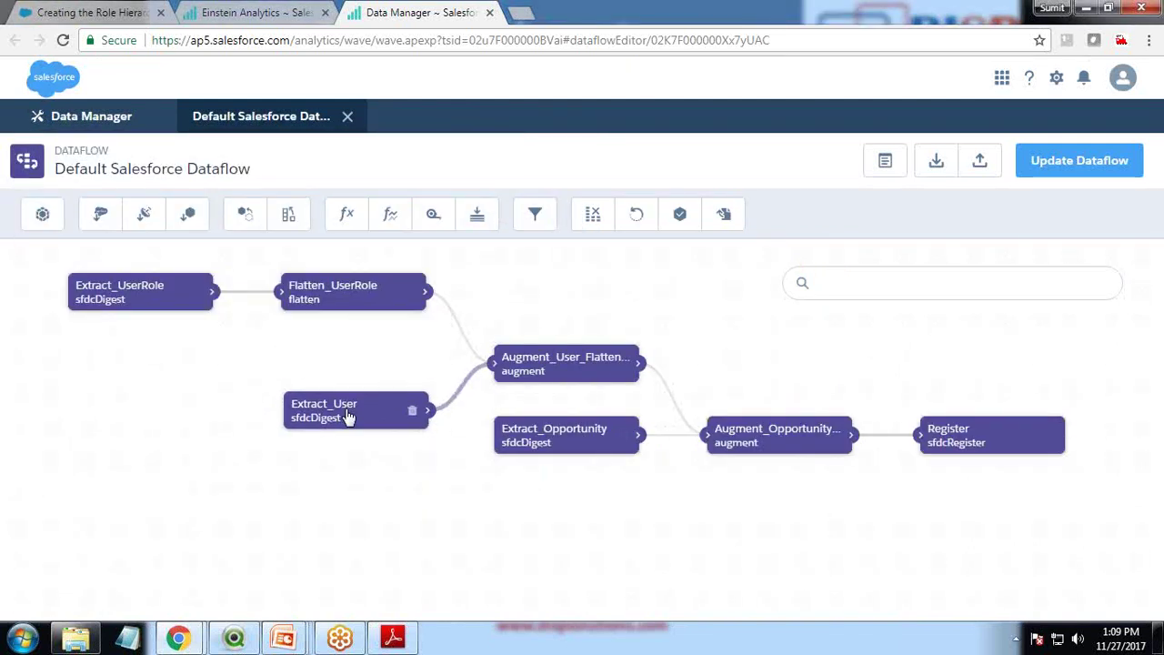
{"action": "left_click_drag", "start_coordinate": [102, 305], "coordinate": [98, 290]}
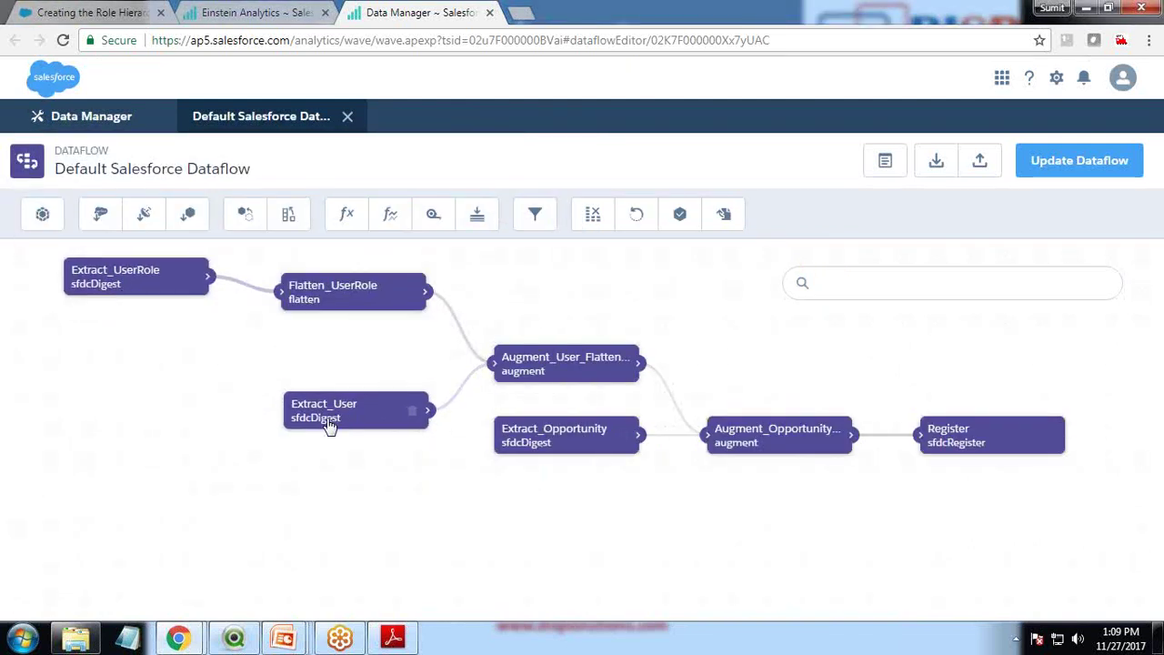
{"action": "left_click_drag", "start_coordinate": [330, 424], "coordinate": [124, 405]}
{"action": "left_click_drag", "start_coordinate": [613, 371], "coordinate": [496, 373]}
{"action": "left_click_drag", "start_coordinate": [622, 440], "coordinate": [161, 483]}
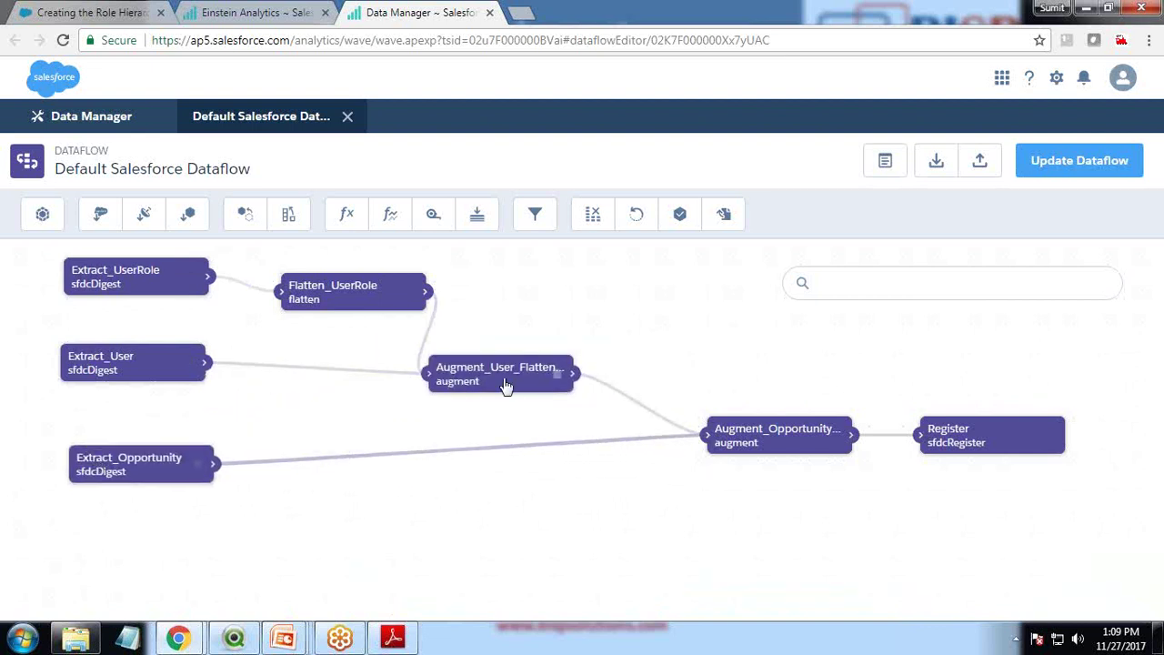
{"action": "left_click_drag", "start_coordinate": [507, 382], "coordinate": [457, 387]}
{"action": "left_click_drag", "start_coordinate": [826, 435], "coordinate": [697, 470]}
{"action": "left_click_drag", "start_coordinate": [950, 439], "coordinate": [892, 450]}
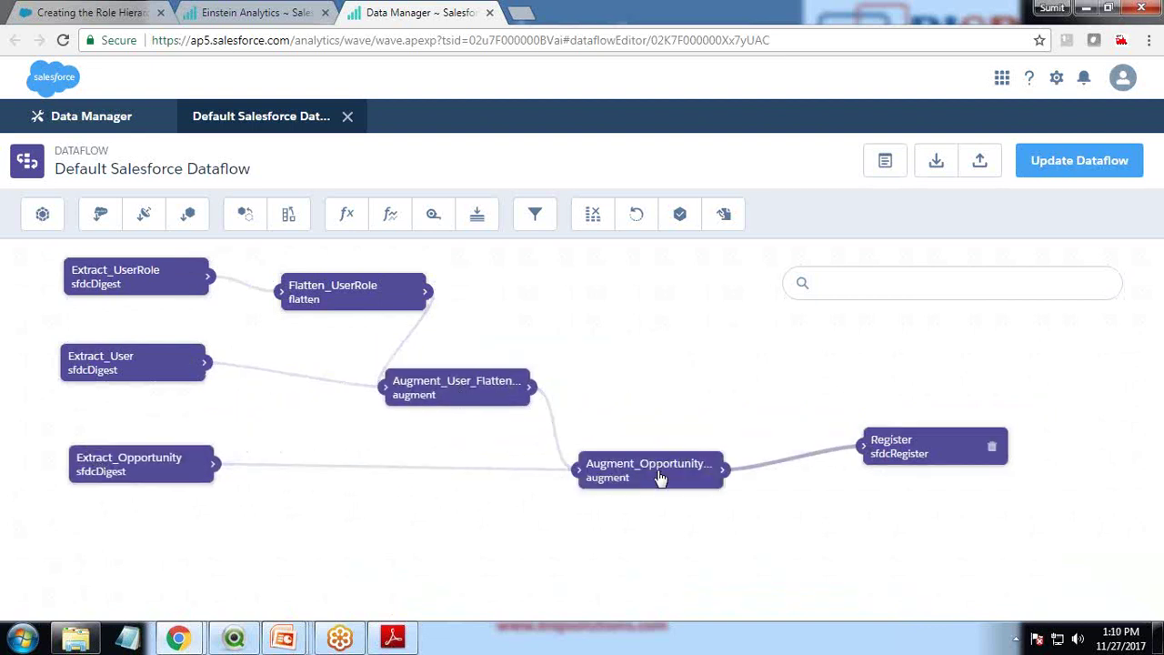
Delete the Register node's Security Predicate and update the saved dataflow
{"action": "left_click", "coordinate": [890, 450]}
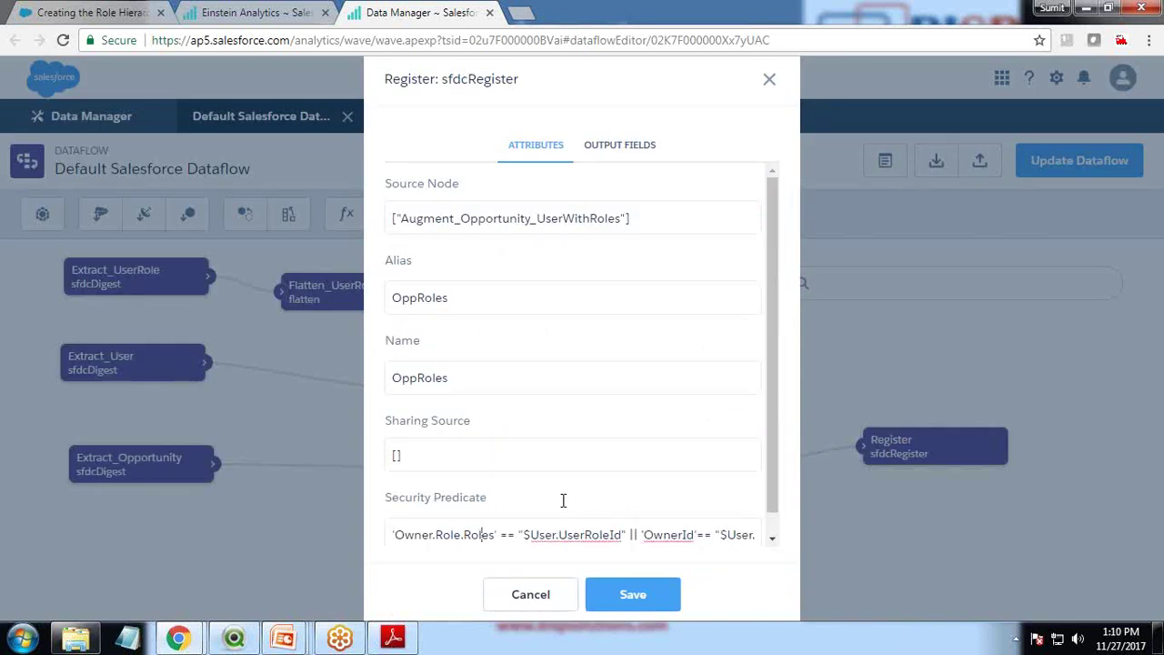
{"action": "key", "text": "ctrl+a"}
{"action": "key", "text": "BackSpace"}
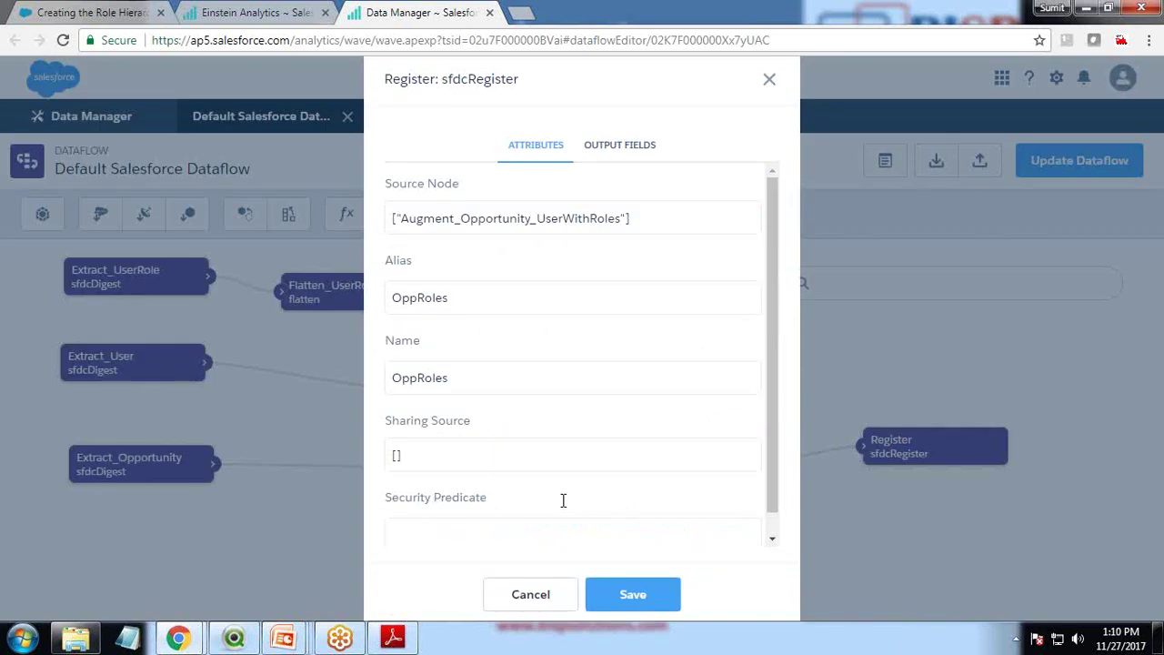
{"action": "left_click", "coordinate": [633, 594]}
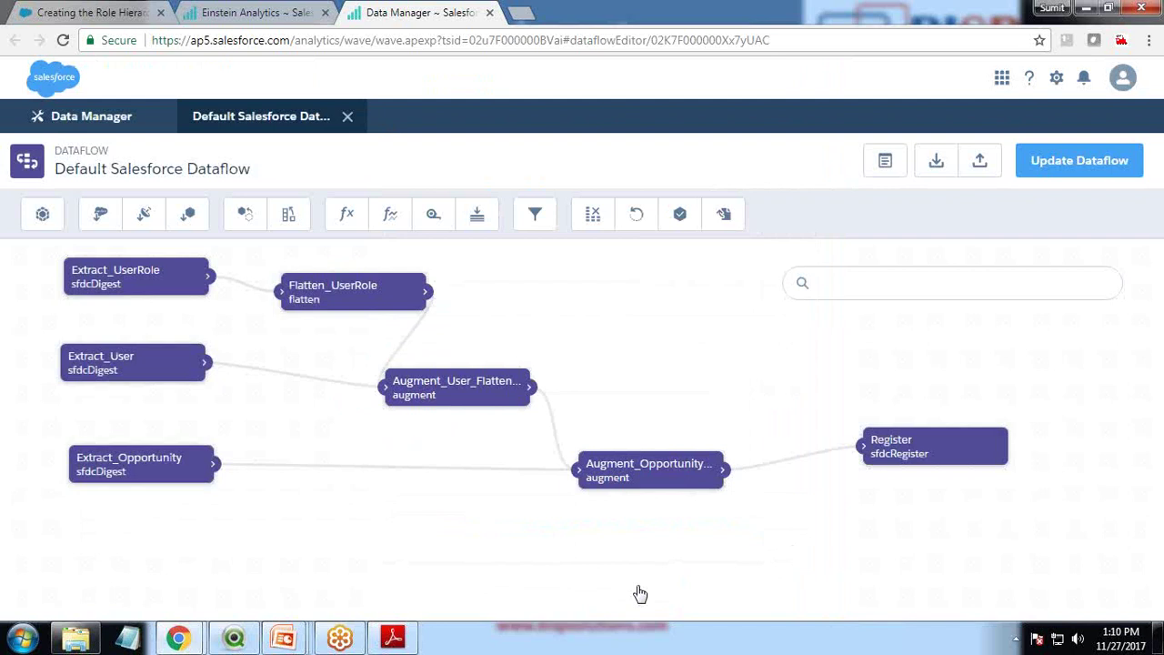
{"action": "left_click", "coordinate": [1069, 161]}
{"action": "left_click", "coordinate": [592, 422]}
Start a run of Default Salesforce Dataflow from the Monitor
{"action": "left_click", "coordinate": [91, 121]}
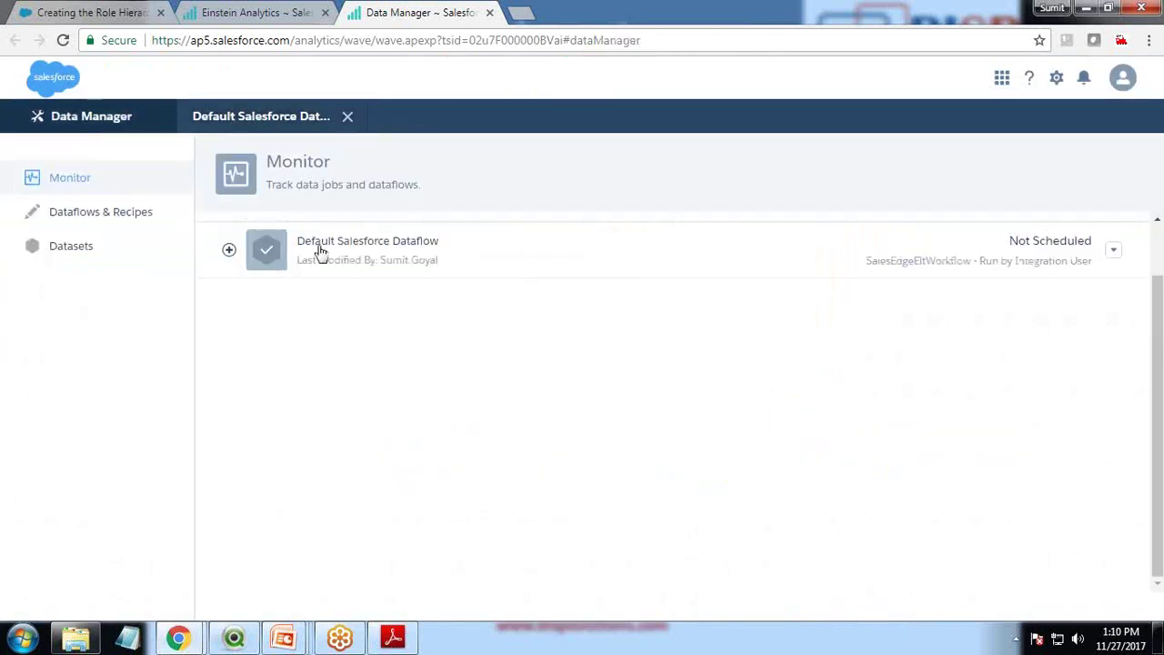
{"action": "left_click", "coordinate": [1116, 258]}
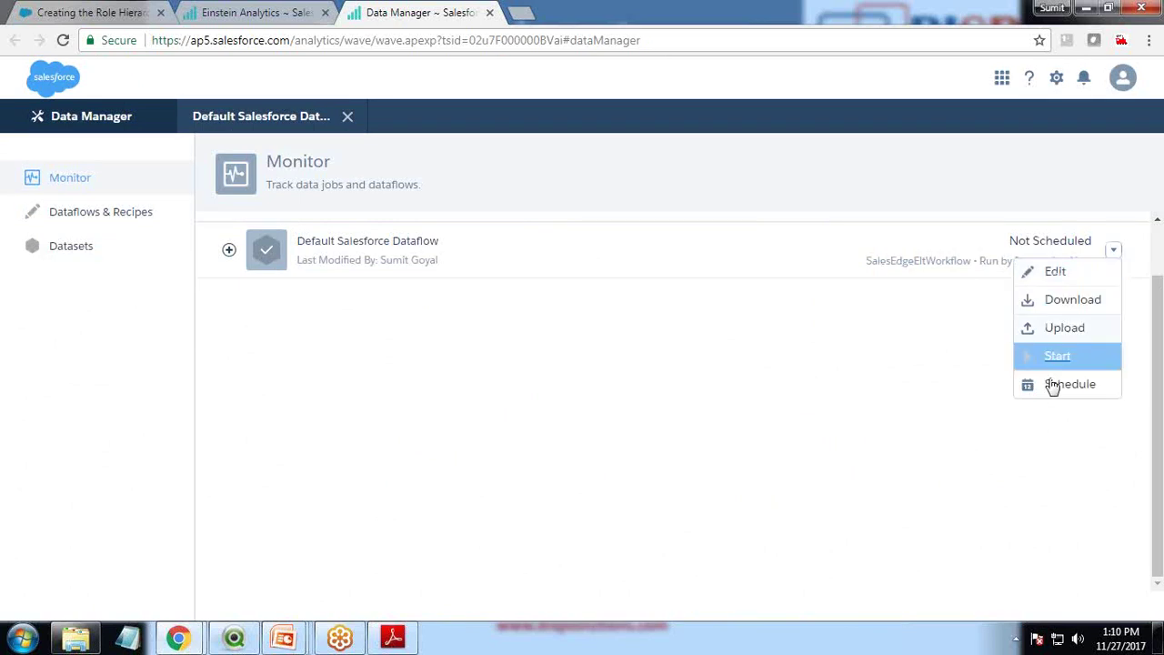
{"action": "left_click", "coordinate": [1046, 360]}
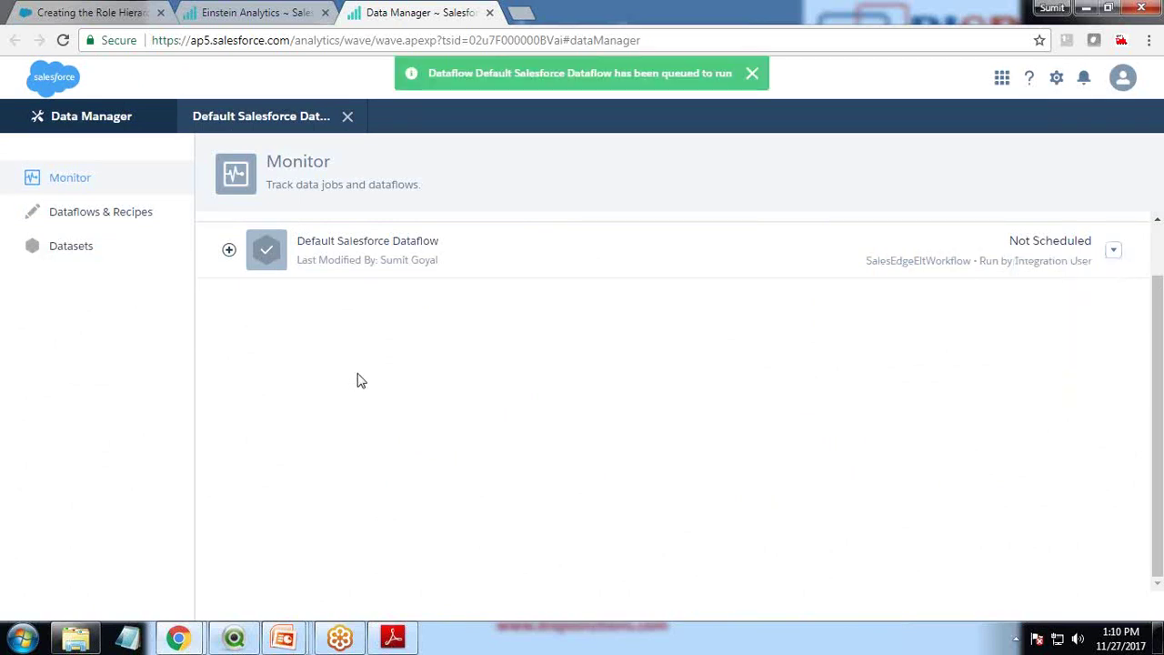
Refresh Jobs View until the run shows Successful, then reload the Analytics Studio tab
{"action": "left_click", "coordinate": [286, 242]}
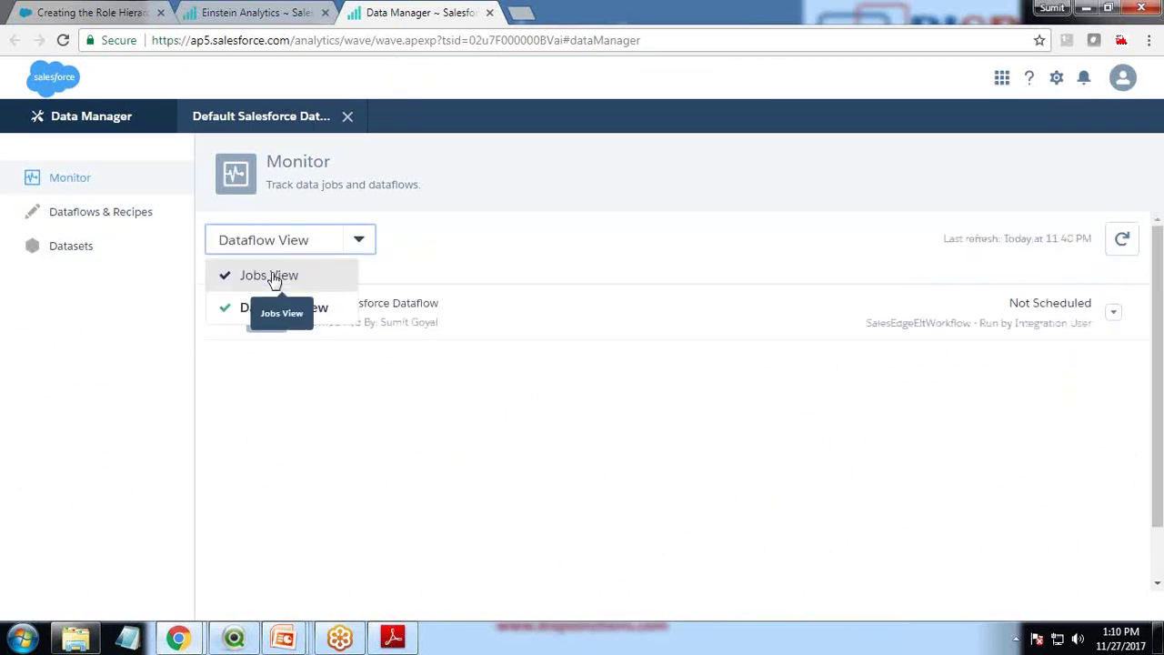
{"action": "left_click", "coordinate": [272, 278]}
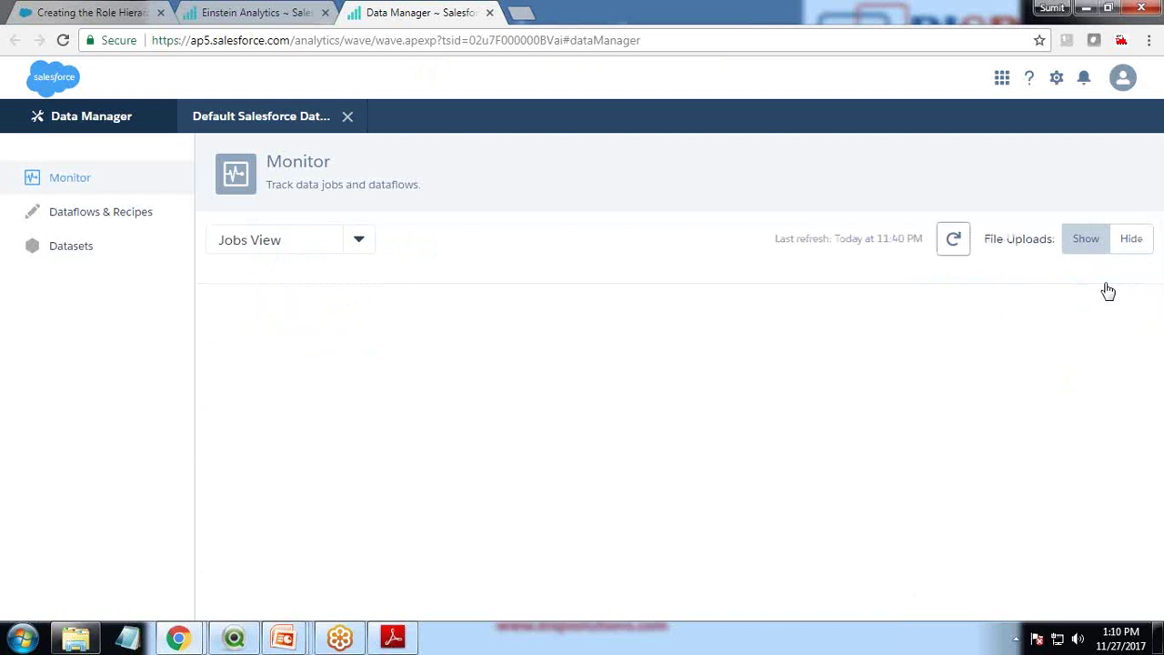
{"action": "left_click", "coordinate": [941, 241]}
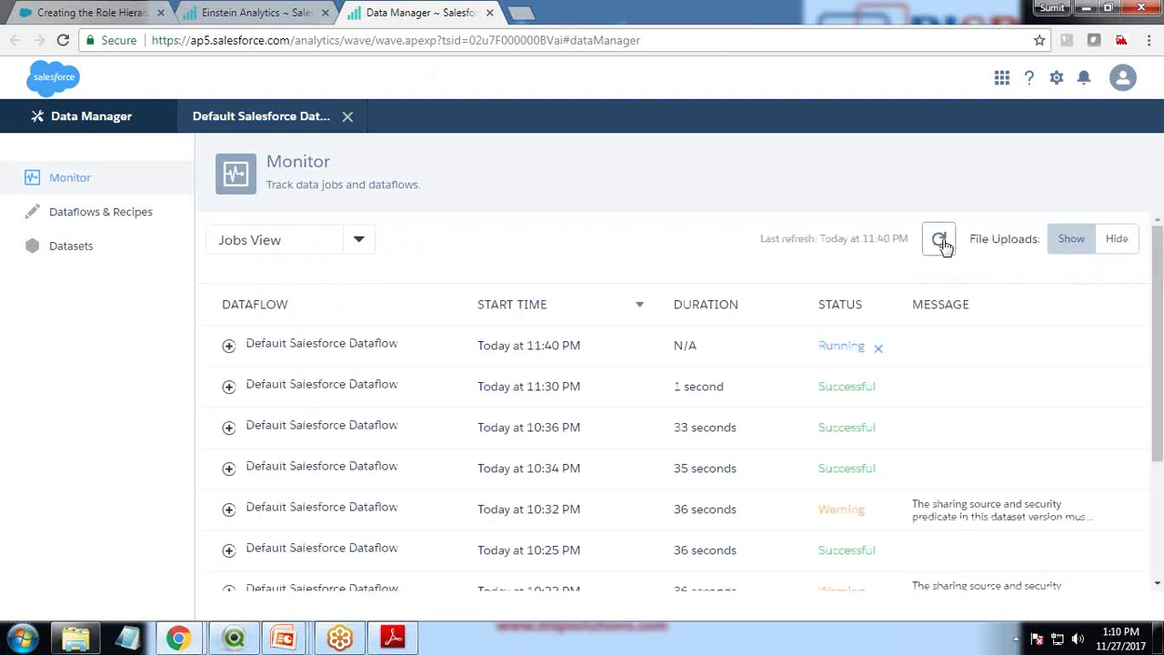
{"action": "left_click", "coordinate": [940, 240]}
{"action": "left_click", "coordinate": [941, 240]}
{"action": "left_click", "coordinate": [940, 253]}
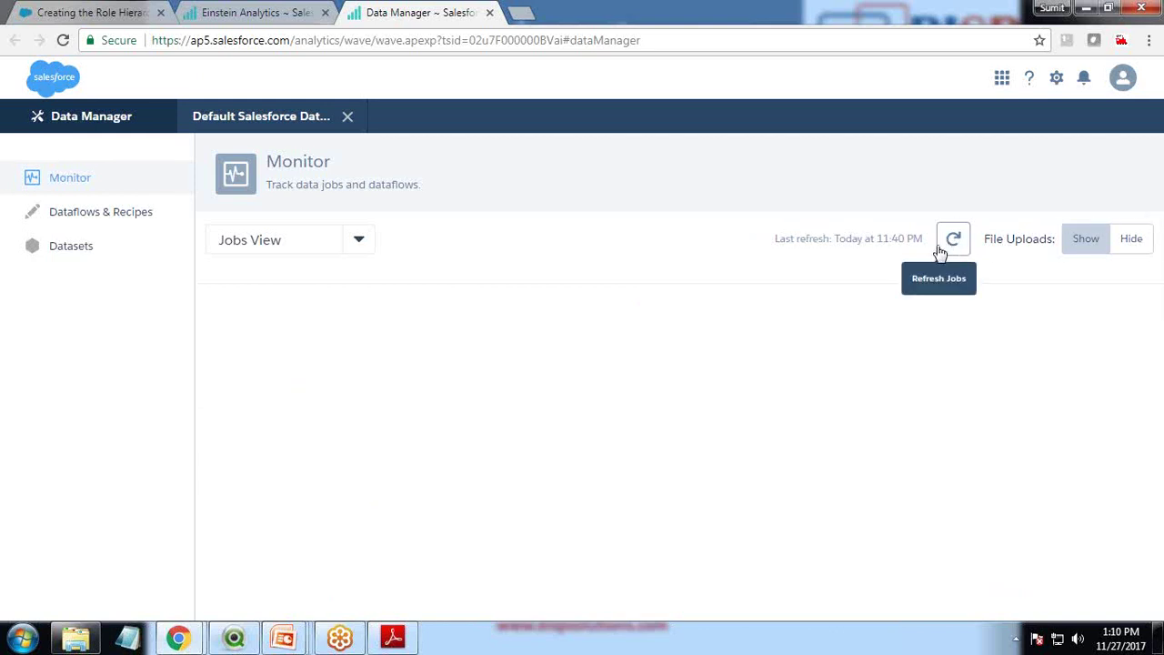
{"action": "left_click", "coordinate": [941, 243]}
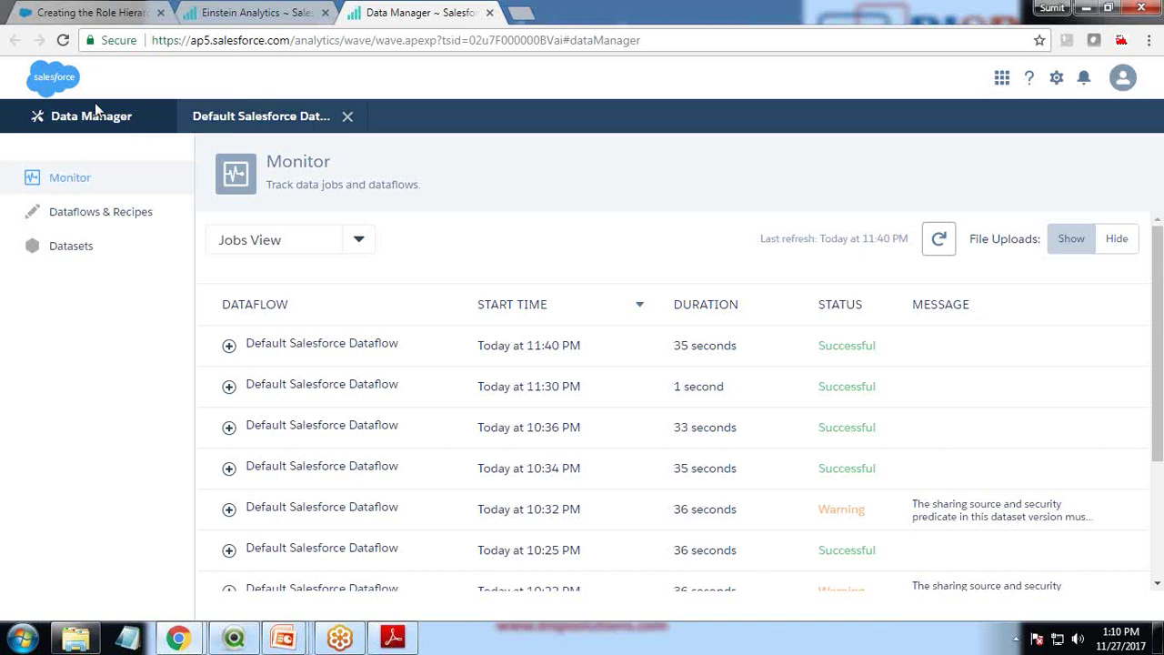
{"action": "left_click", "coordinate": [262, 12]}
{"action": "left_click", "coordinate": [63, 40]}
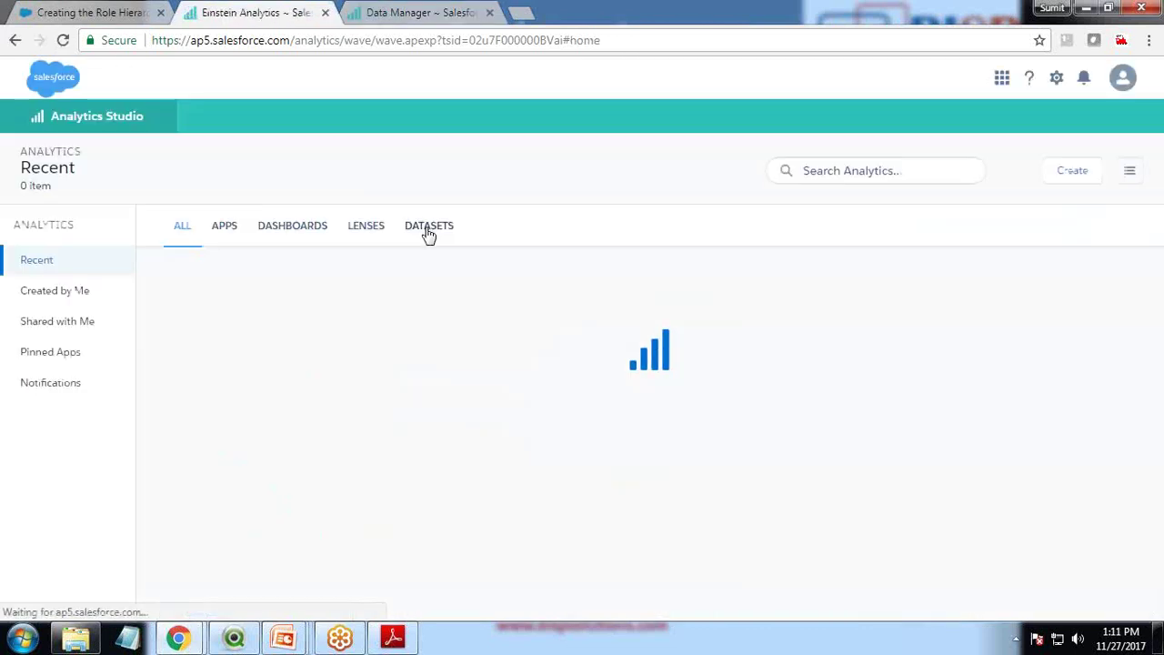
Open OppRoles from Datasets in a new lens showing 708 rows, then return to Role Hierarchy
{"action": "left_click", "coordinate": [426, 226]}
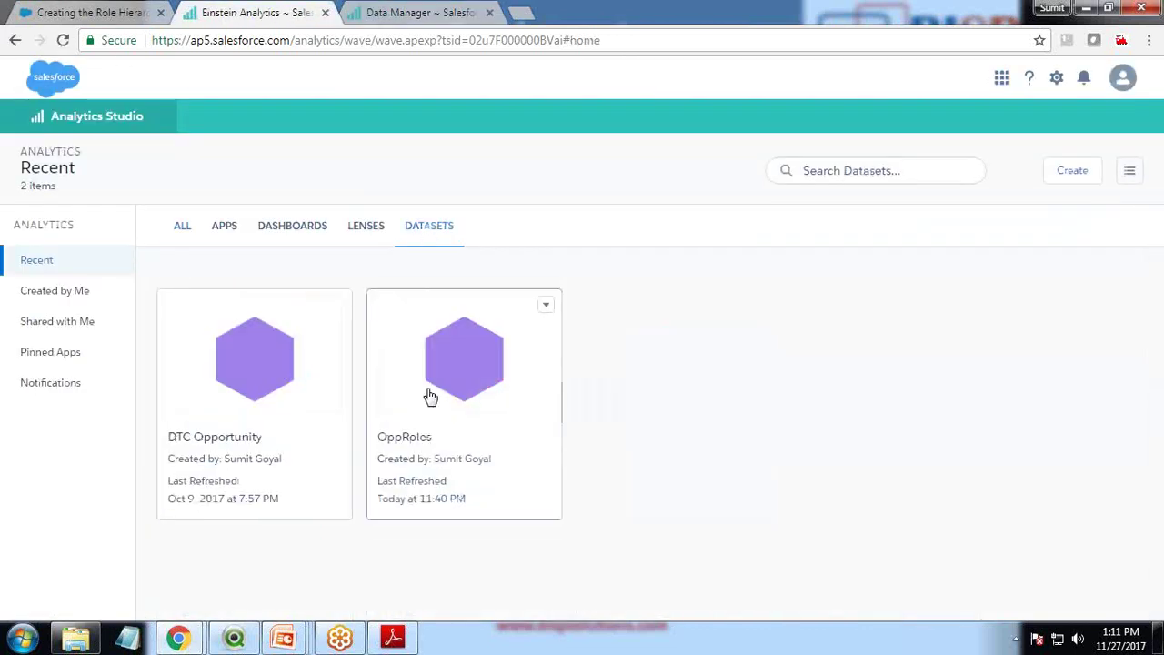
{"action": "left_click", "coordinate": [471, 356]}
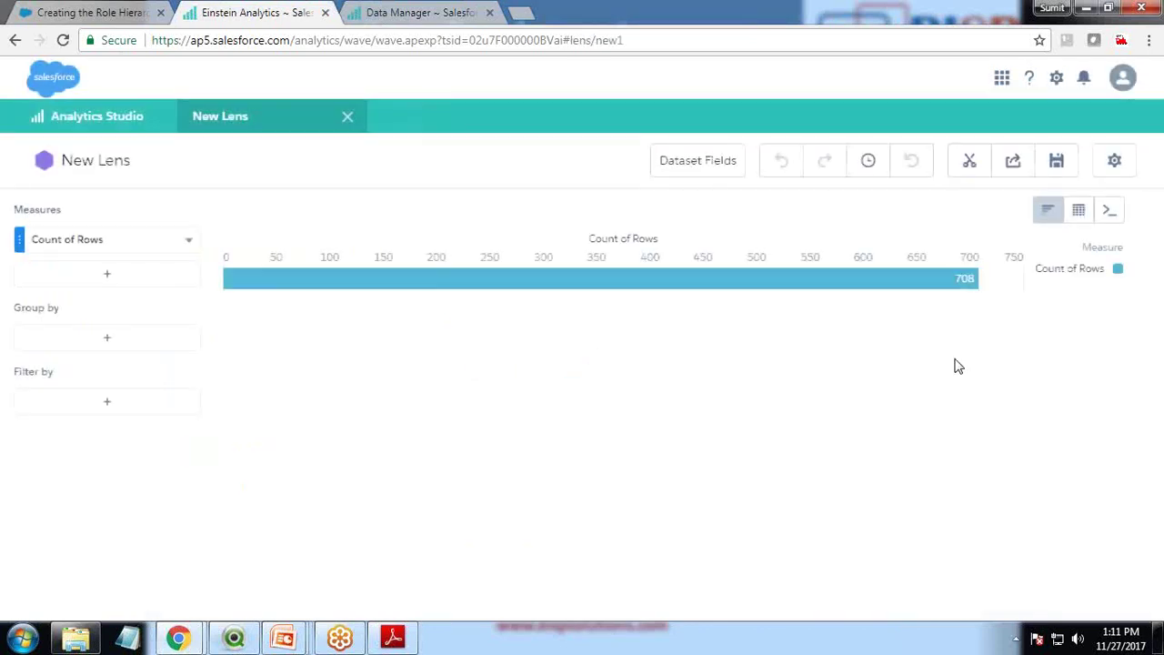
{"action": "mouse_move", "coordinate": [963, 288]}
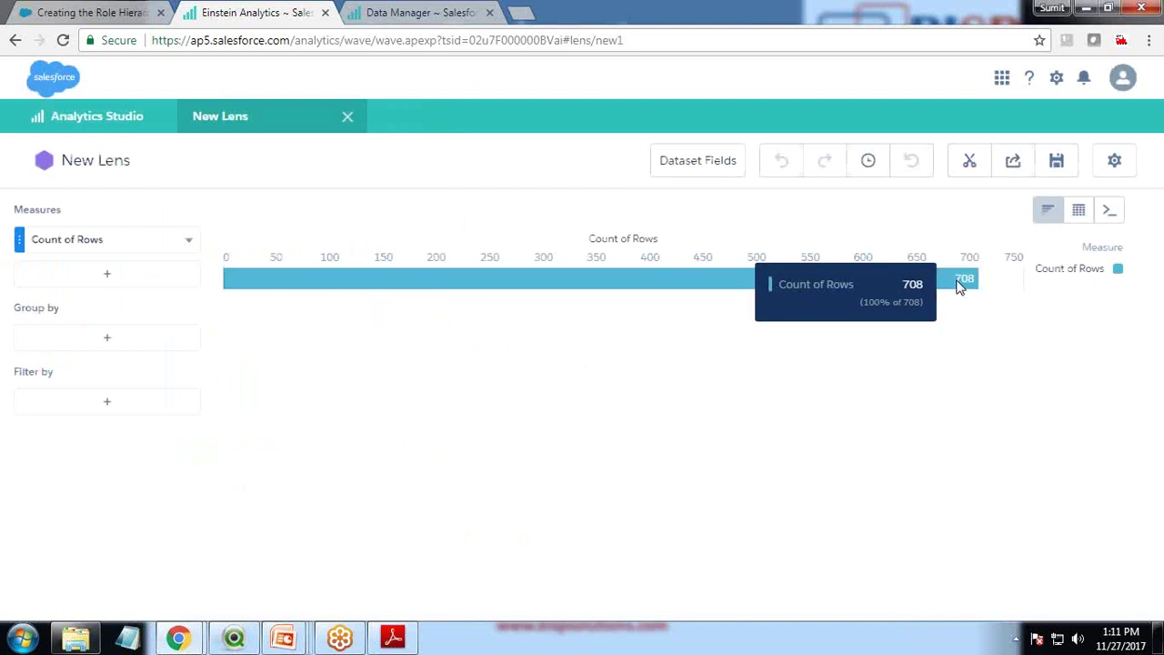
{"action": "left_click", "coordinate": [1124, 89]}
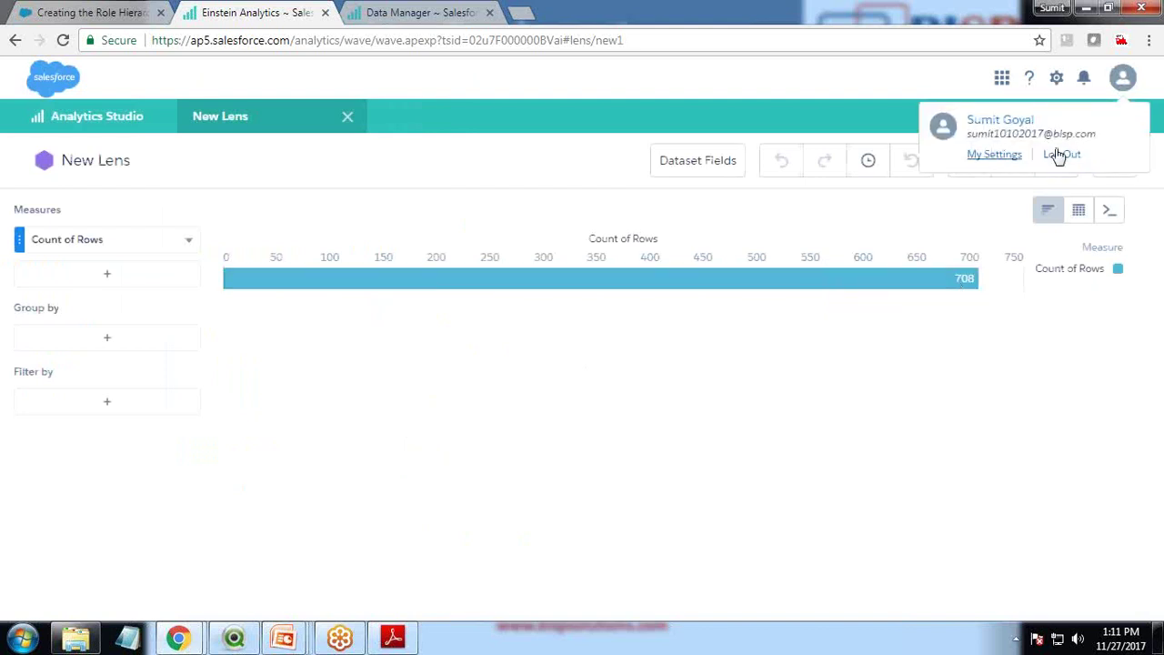
{"action": "left_click", "coordinate": [100, 13]}
Log in as the Sales Rep who owns the Training on Dot Net opportunity
{"action": "scroll", "coordinate": [496, 445], "scroll_direction": "up", "scroll_amount": 1}
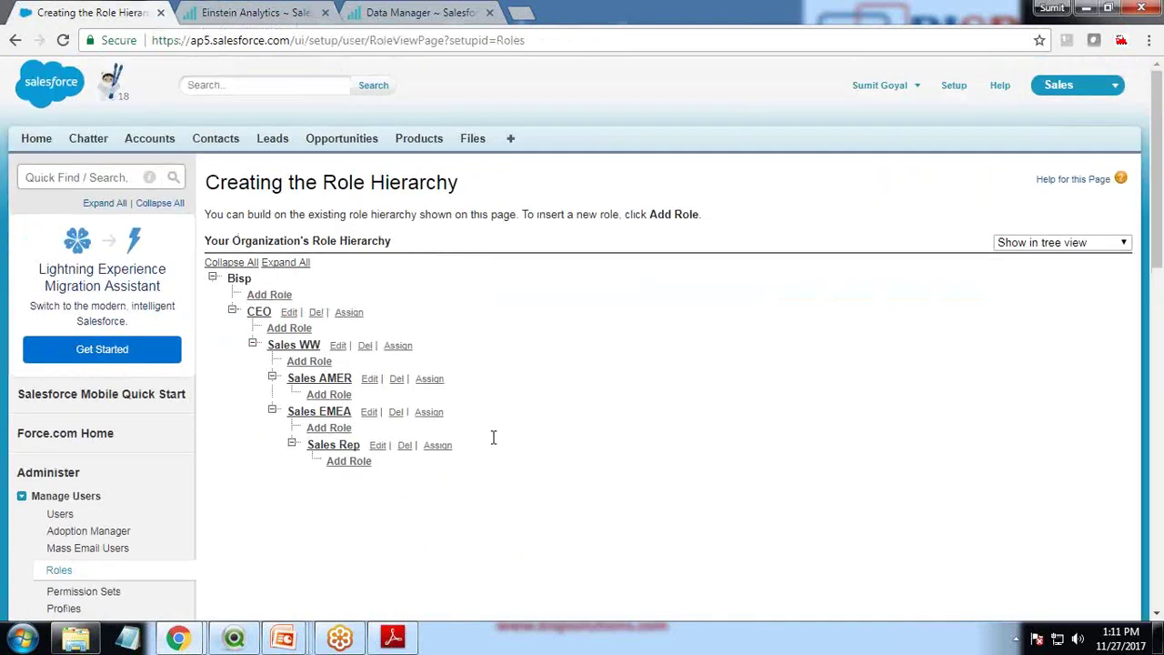
{"action": "left_click", "coordinate": [341, 145]}
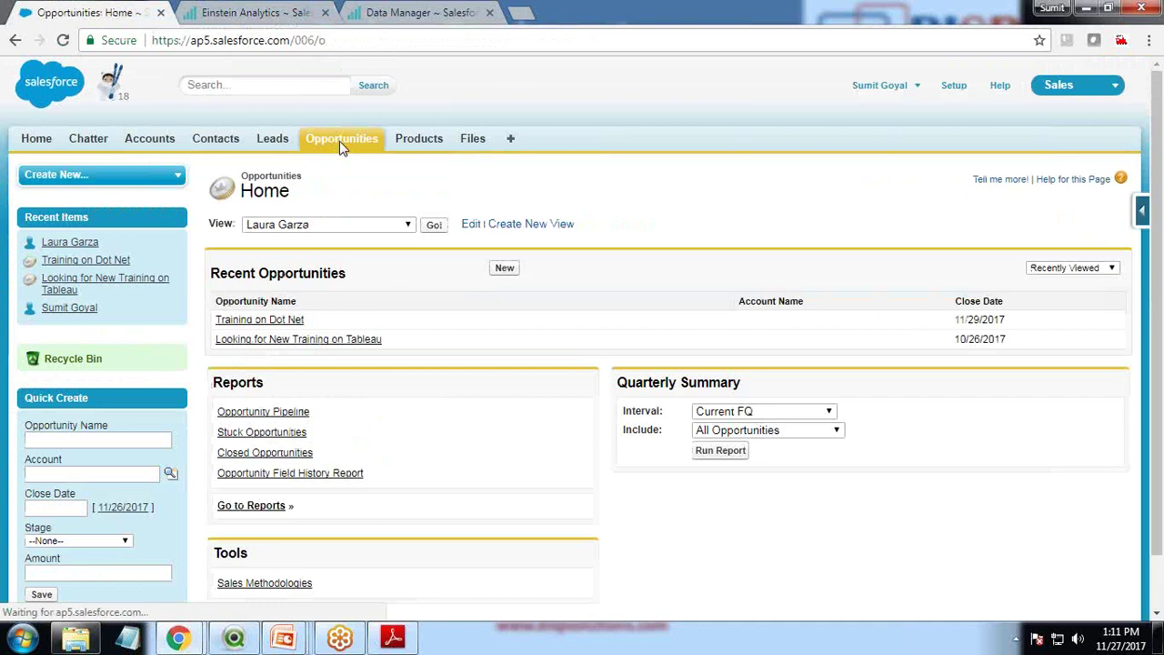
{"action": "left_click", "coordinate": [261, 323]}
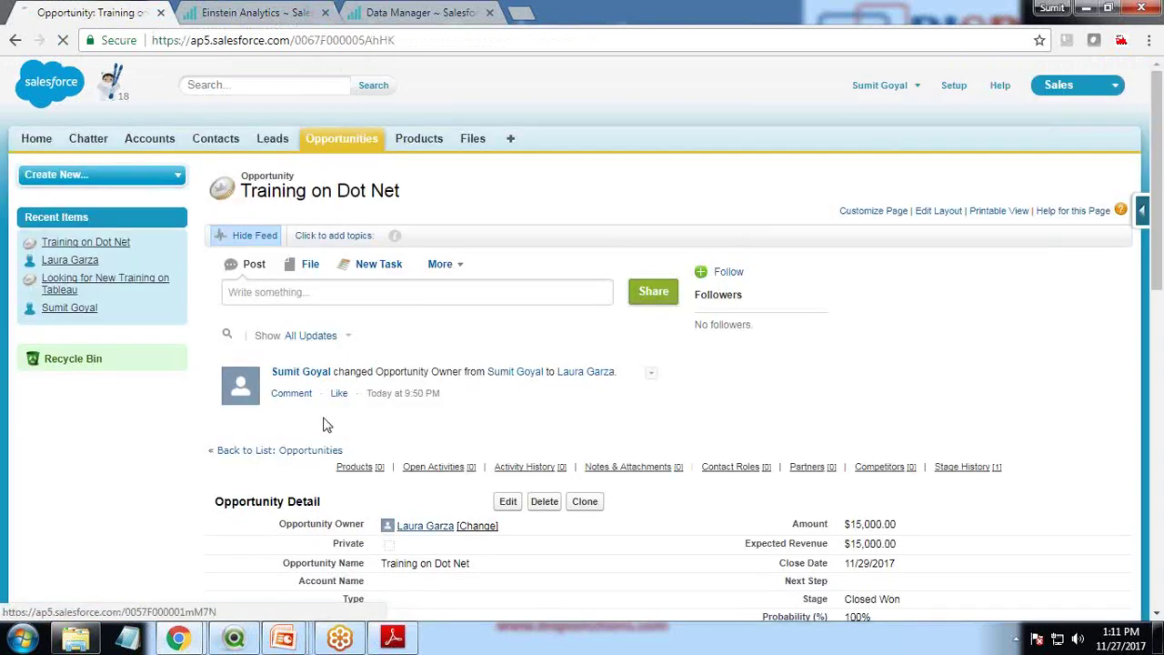
{"action": "left_click", "coordinate": [830, 179]}
{"action": "left_click", "coordinate": [771, 217]}
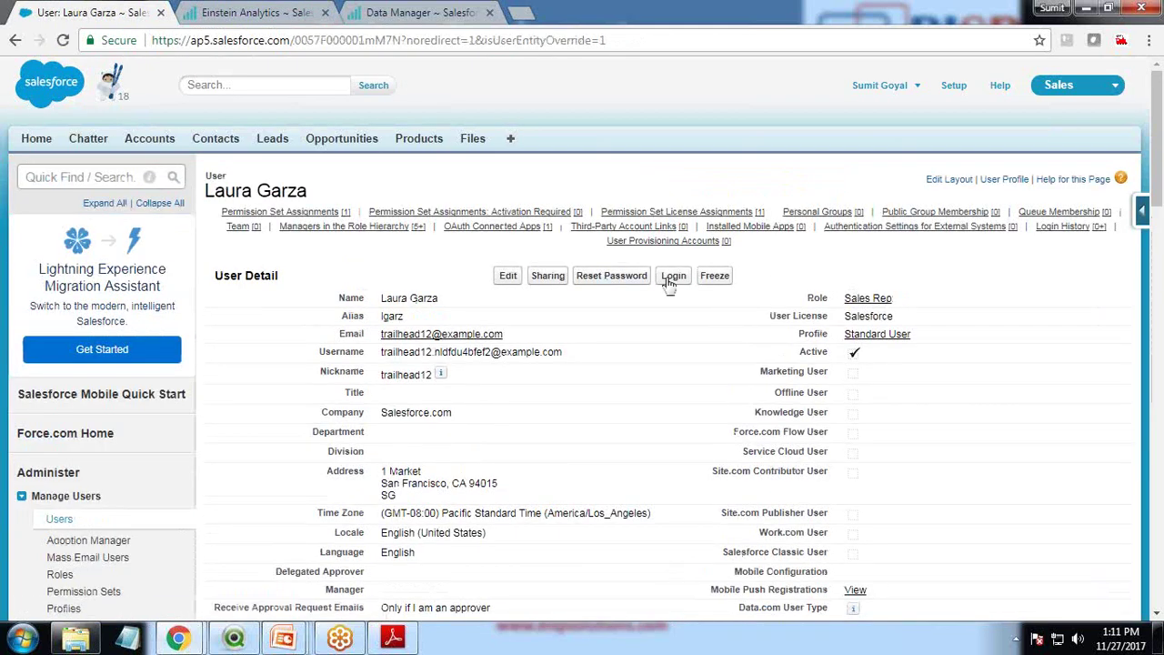
{"action": "left_click", "coordinate": [673, 279]}
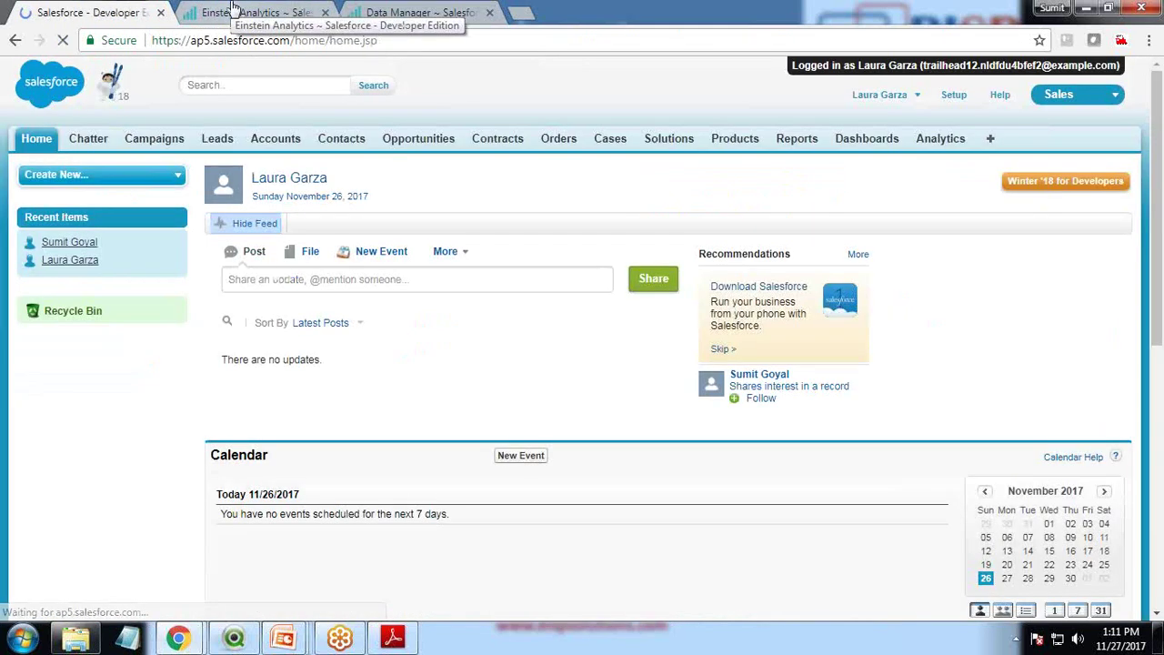
Switch that session to Analytics Studio and close the extra Einstein Analytics tab
{"action": "left_click", "coordinate": [1059, 95]}
{"action": "left_click", "coordinate": [1021, 244]}
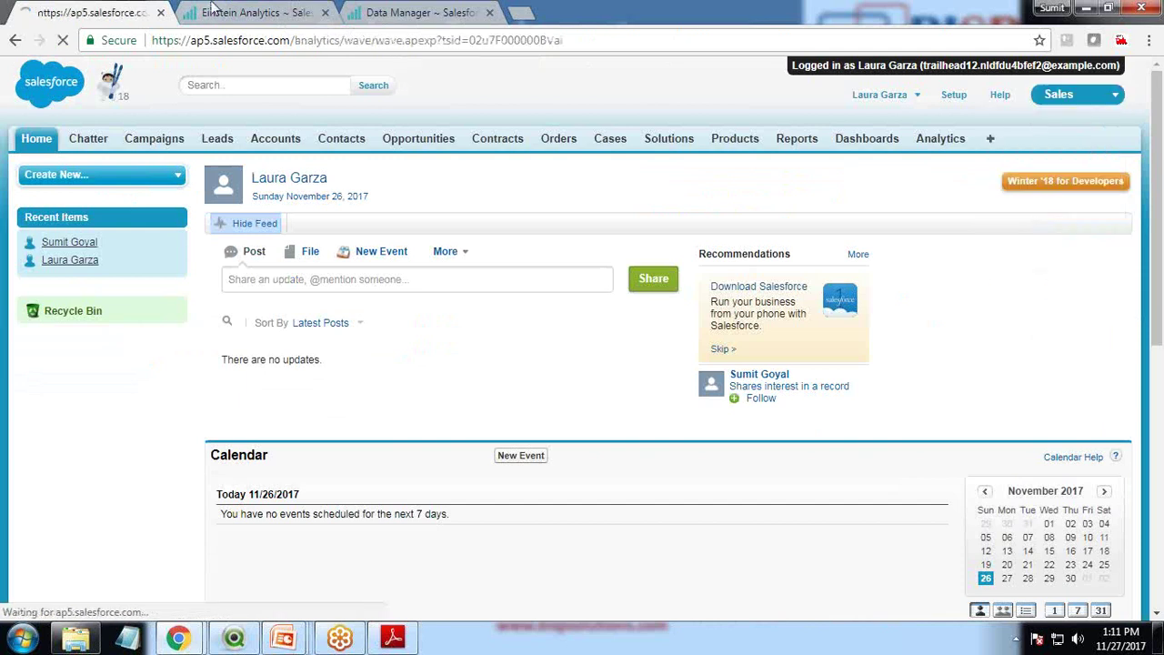
{"action": "left_click", "coordinate": [325, 13]}
As the Sales Rep, open OppRoles in a new lens showing a Count of Rows of 708
{"action": "left_click", "coordinate": [325, 12]}
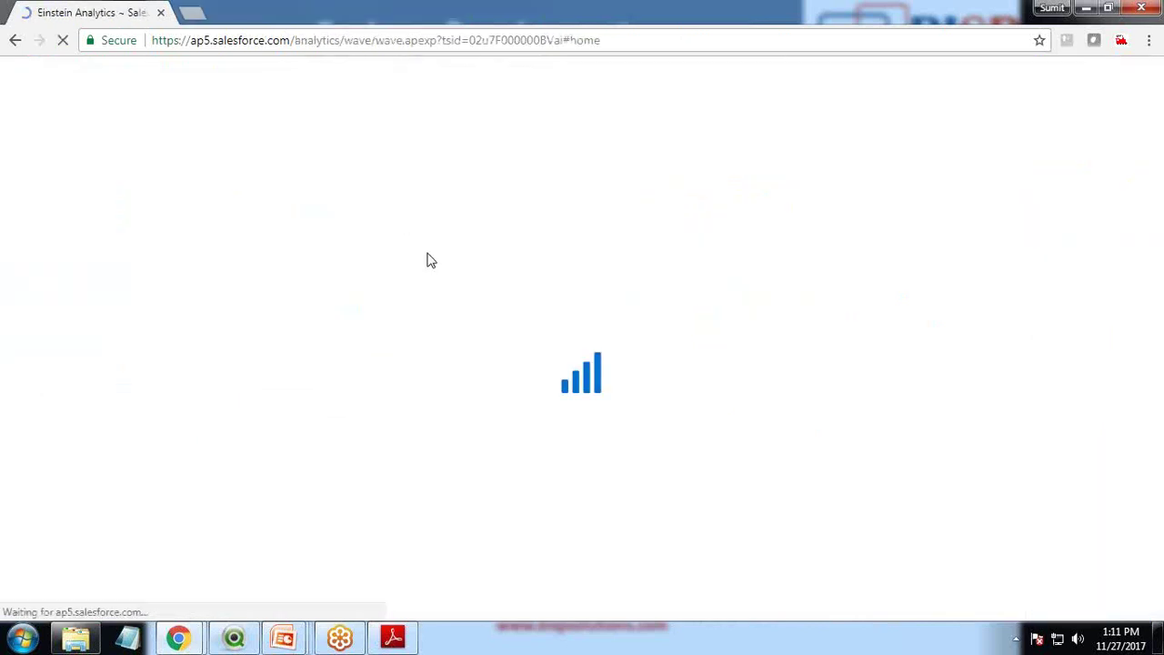
{"action": "left_click", "coordinate": [429, 228]}
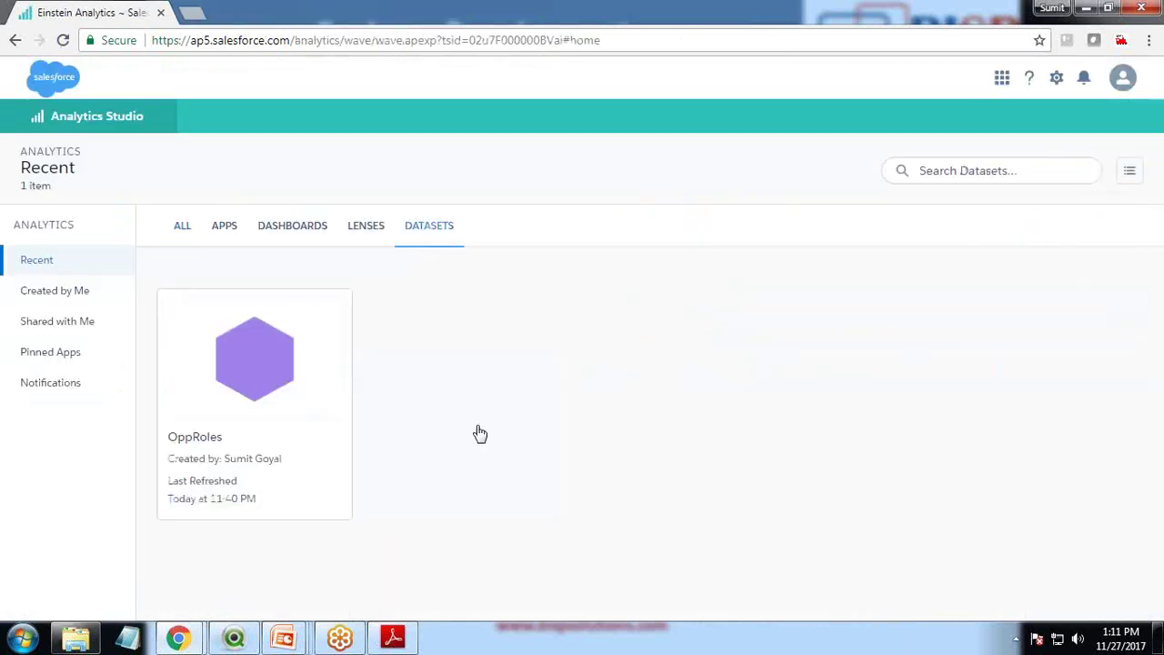
{"action": "left_click", "coordinate": [191, 366]}
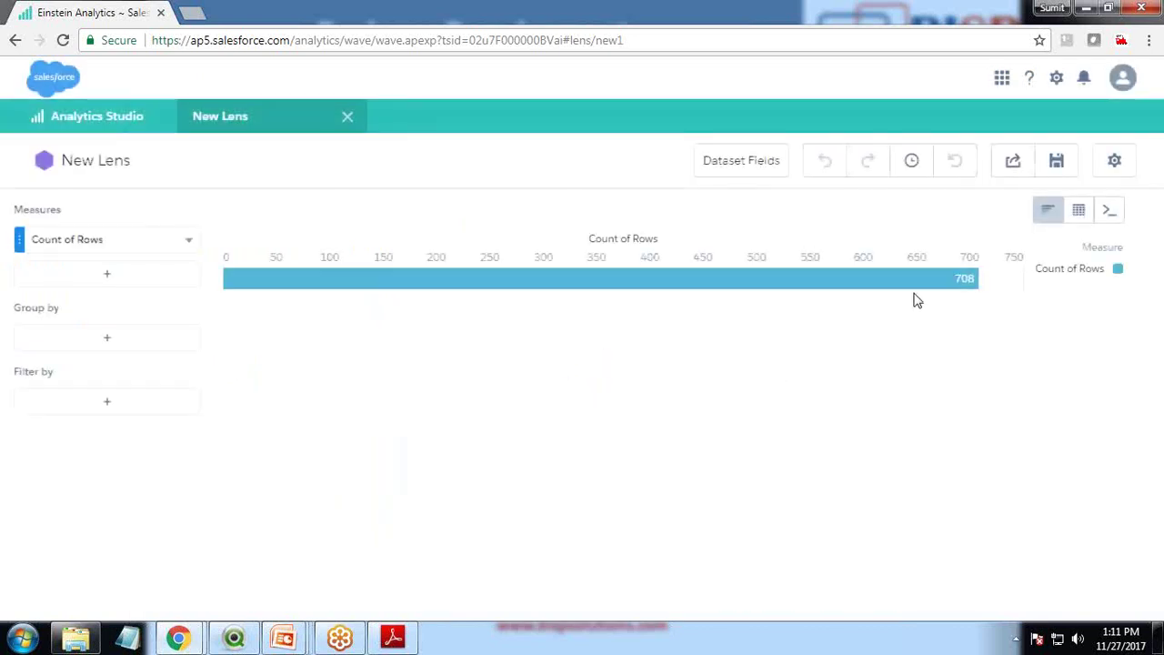
{"action": "mouse_move", "coordinate": [917, 302]}
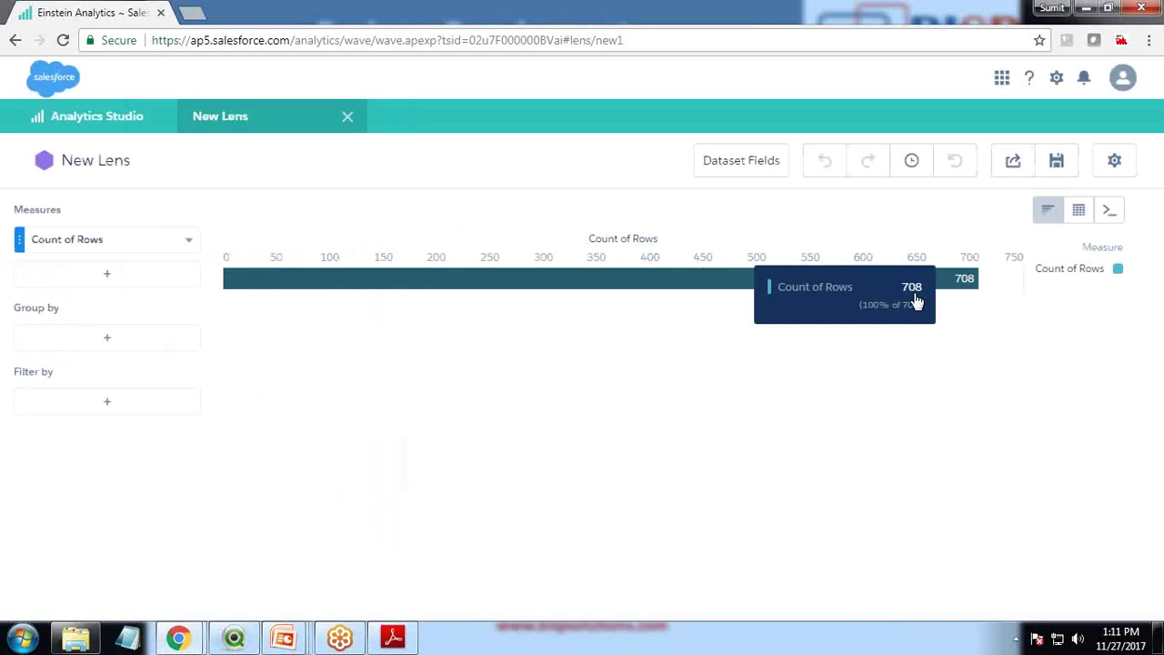
{"action": "left_click", "coordinate": [1123, 78]}
Log out of the Sales Rep session and attempt to sign in with a re-entered password
{"action": "left_click", "coordinate": [1061, 154]}
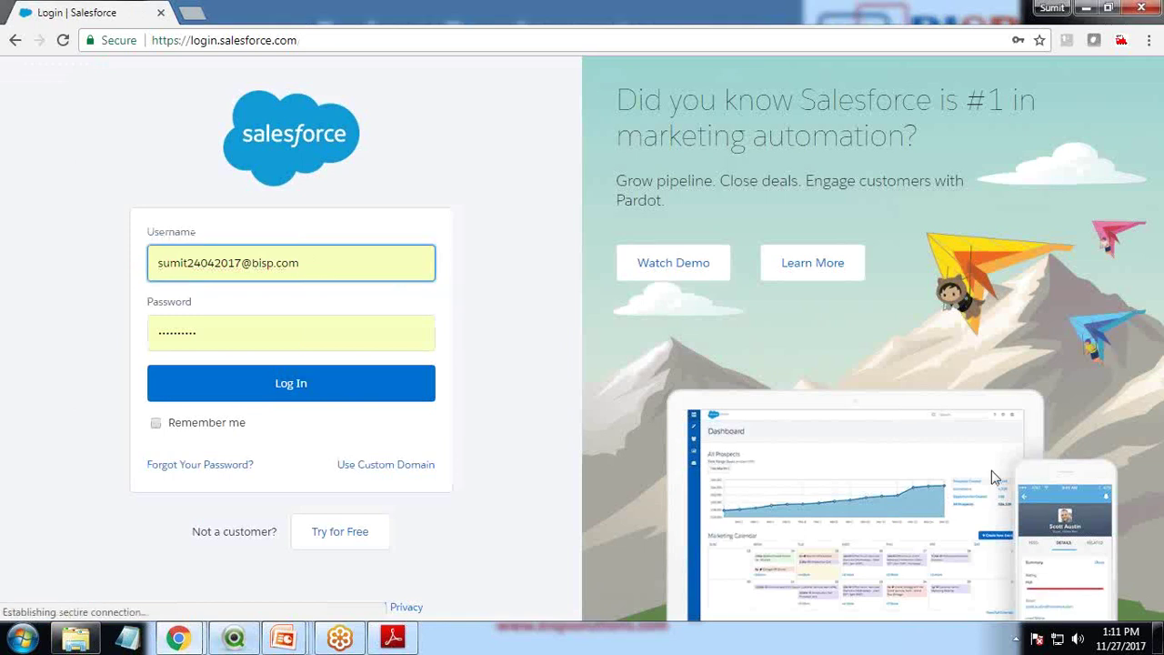
{"action": "double_click", "coordinate": [188, 339]}
{"action": "key", "text": "BackSpace"}
{"action": "type", "text": "****"}
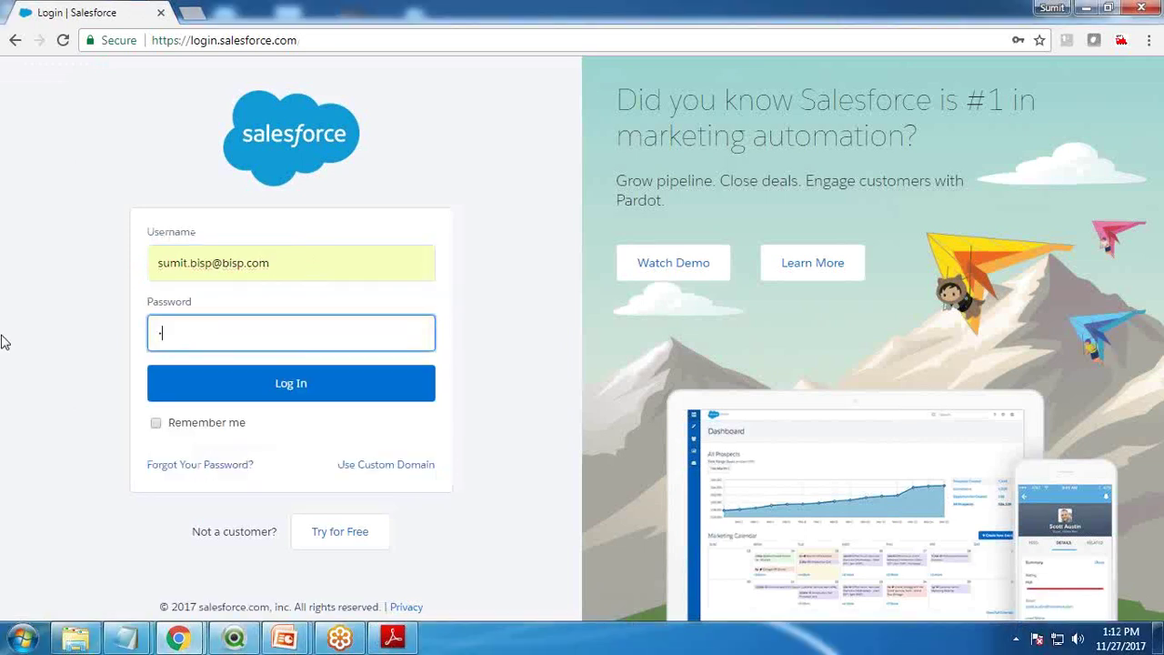
{"action": "type", "text": "******"}
{"action": "key", "text": "Return"}
Correct the username to the administrator account and sign in, reaching the Force.com Home page
{"action": "triple_click", "coordinate": [315, 261]}
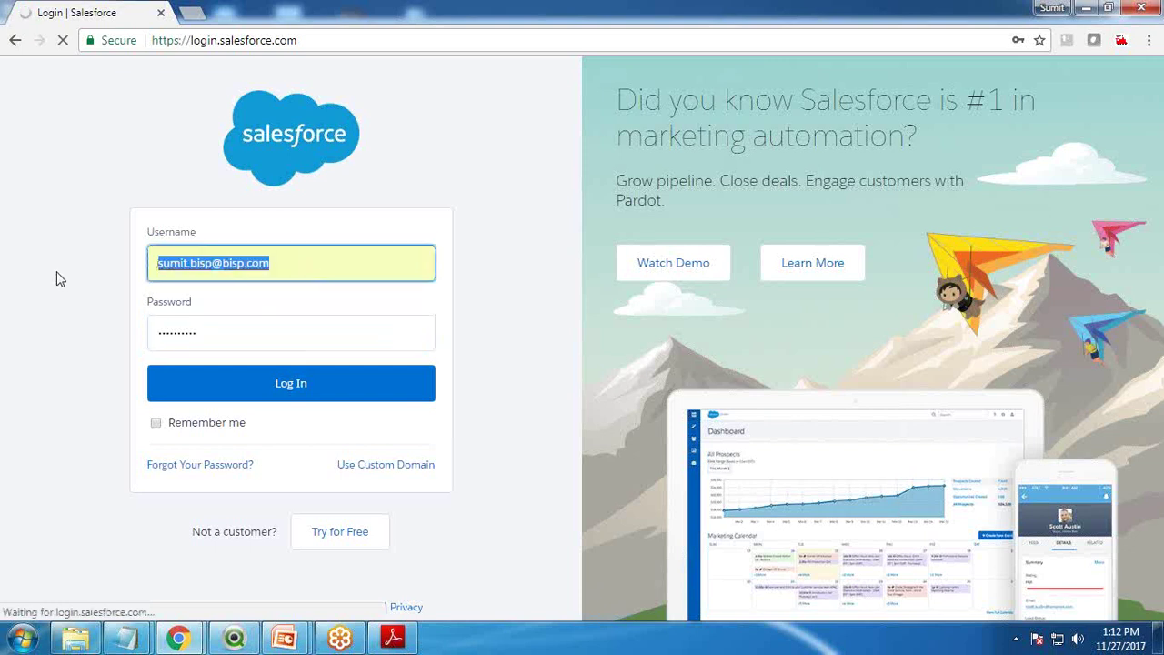
{"action": "key", "text": "Down"}
{"action": "key", "text": "Tab"}
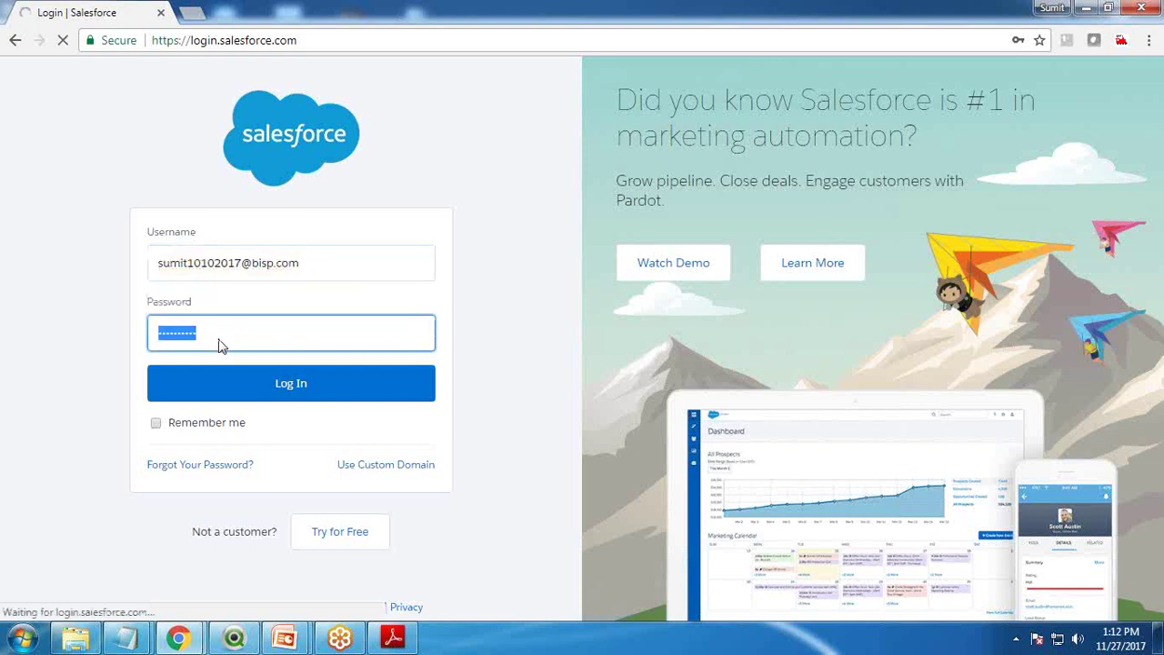
{"action": "key", "text": "BackSpace"}
{"action": "type", "text": "*"}
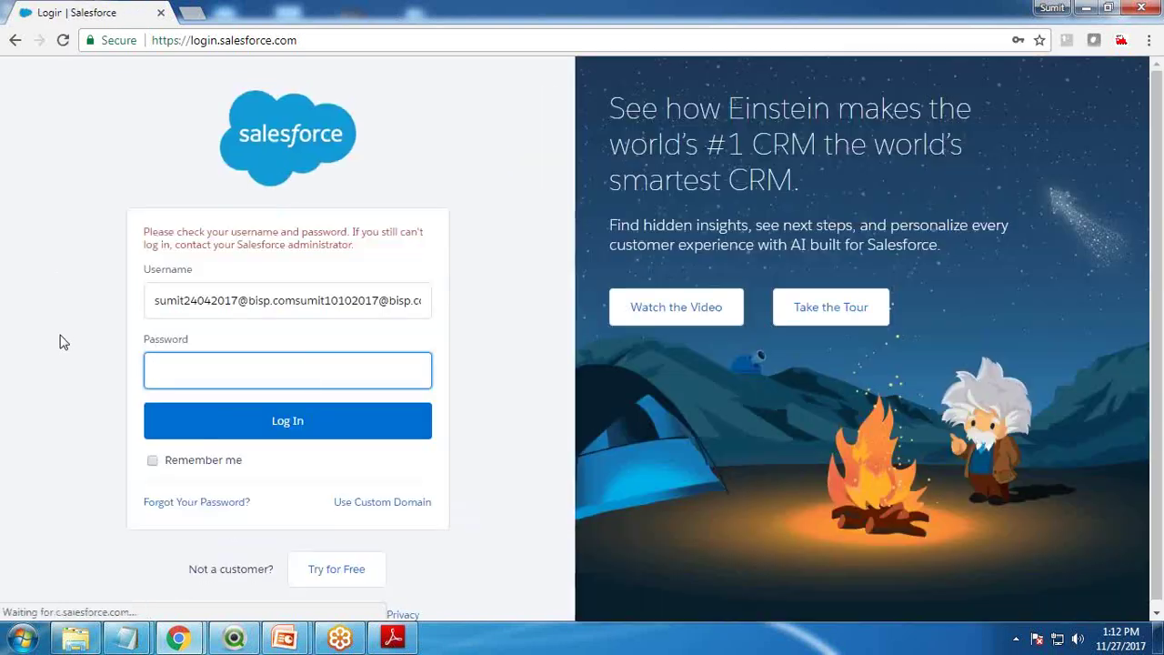
{"action": "left_click", "coordinate": [338, 303]}
{"action": "key", "text": "ctrl+a"}
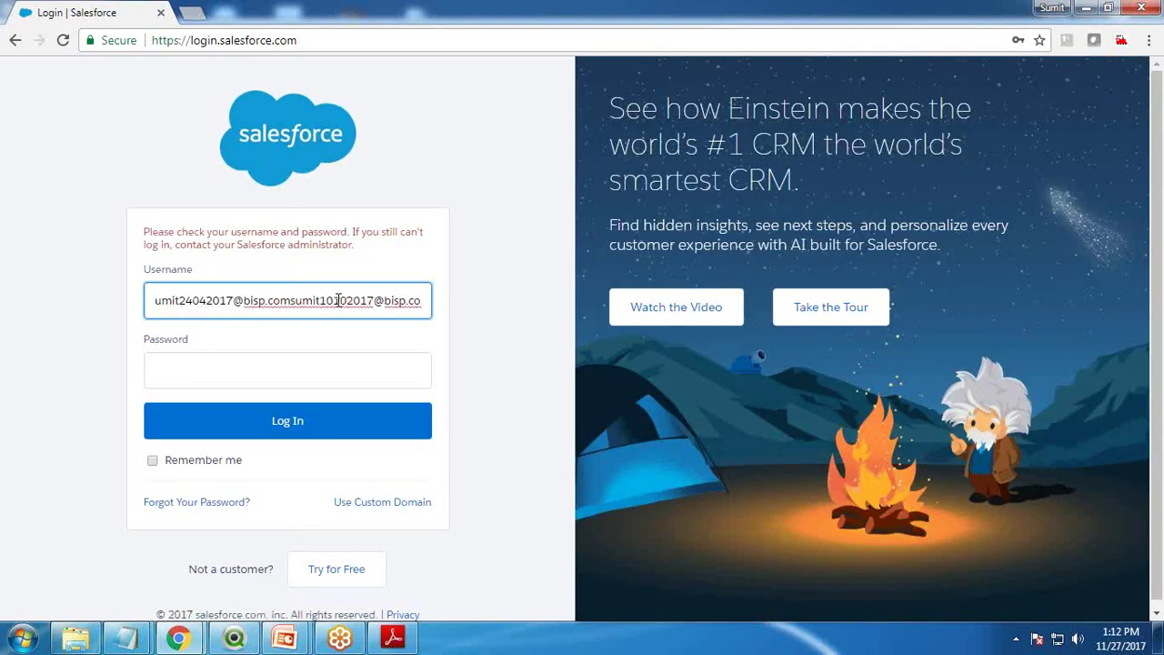
{"action": "key", "text": "BackSpace"}
{"action": "key", "text": "ctrl+v"}
{"action": "key", "text": "Tab"}
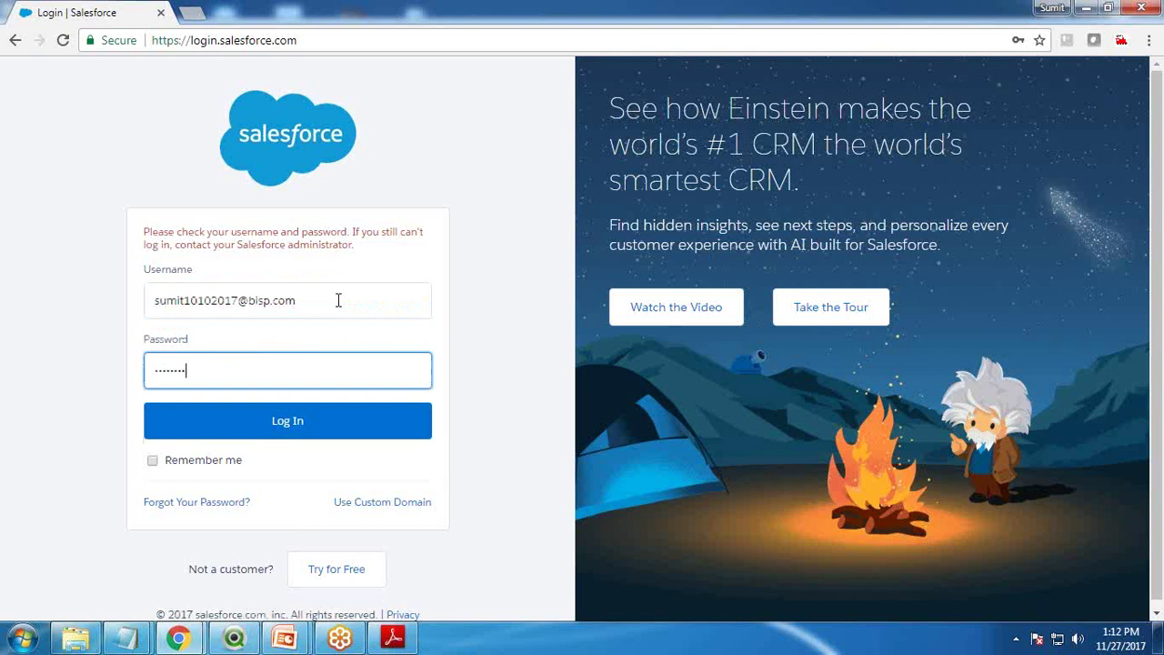
{"action": "key", "text": "Return"}
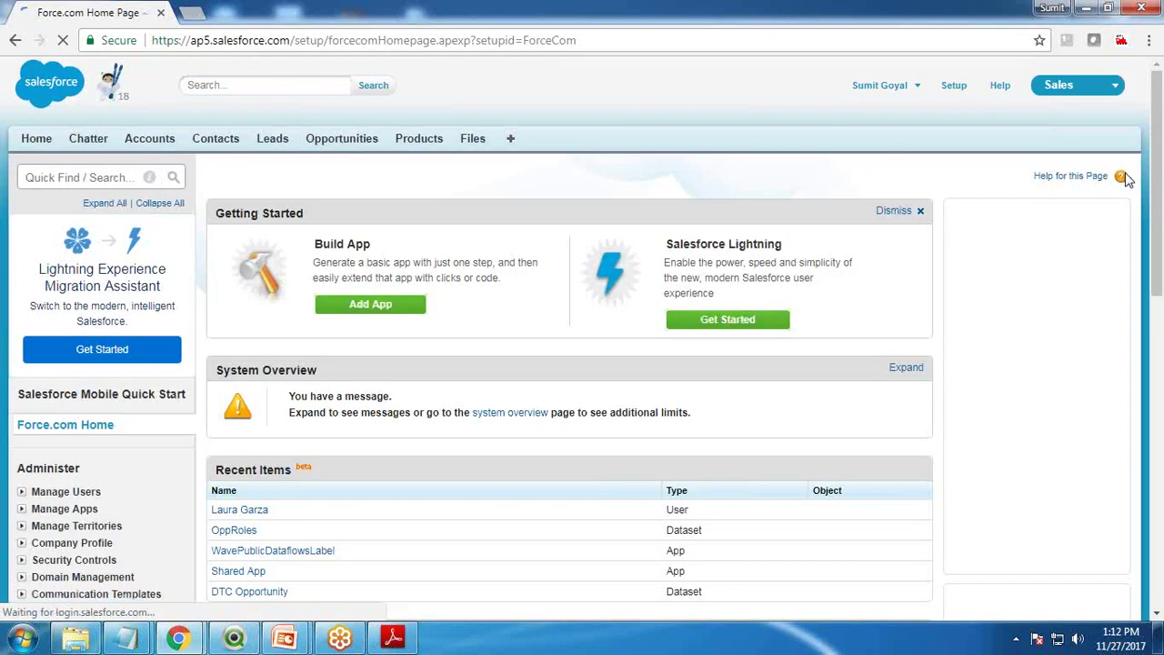
{"action": "left_click", "coordinate": [1066, 86]}
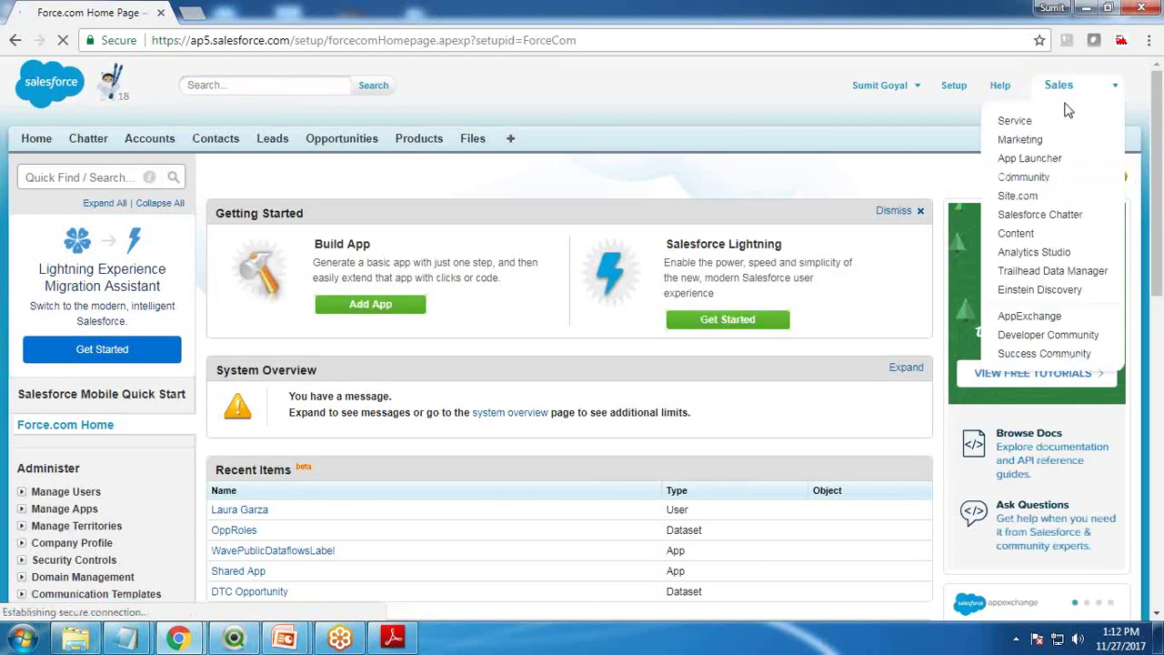
Open the OppRoles dataset's edit page from the Analytics Studio datasets list
{"action": "left_click", "coordinate": [1036, 252]}
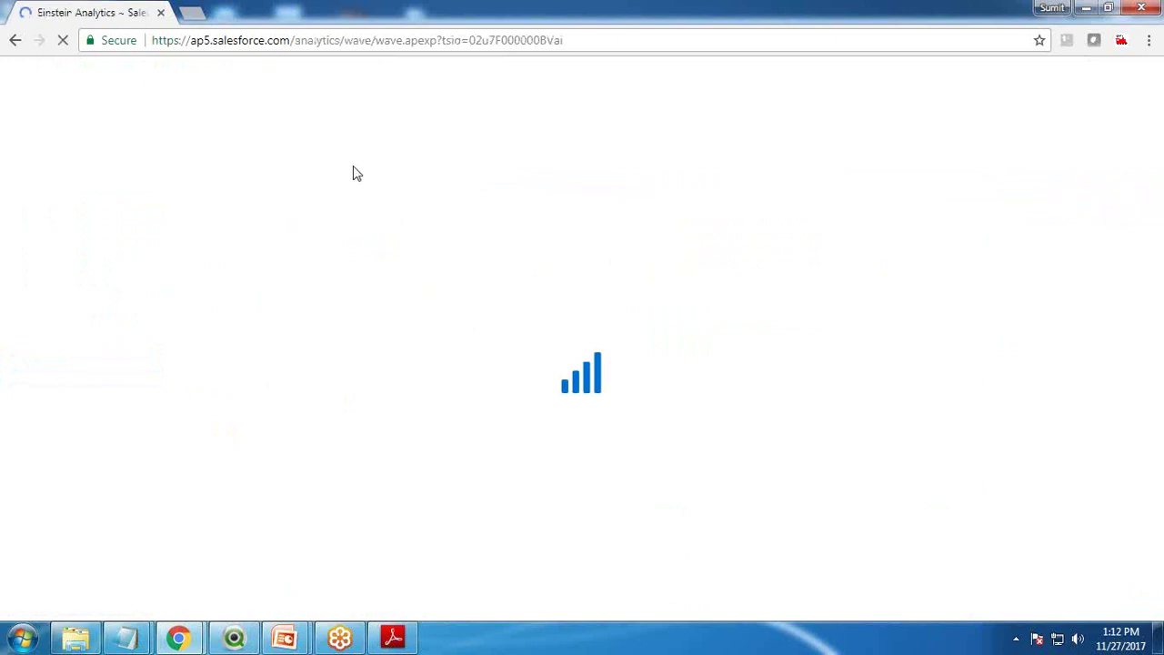
{"action": "left_click", "coordinate": [426, 226]}
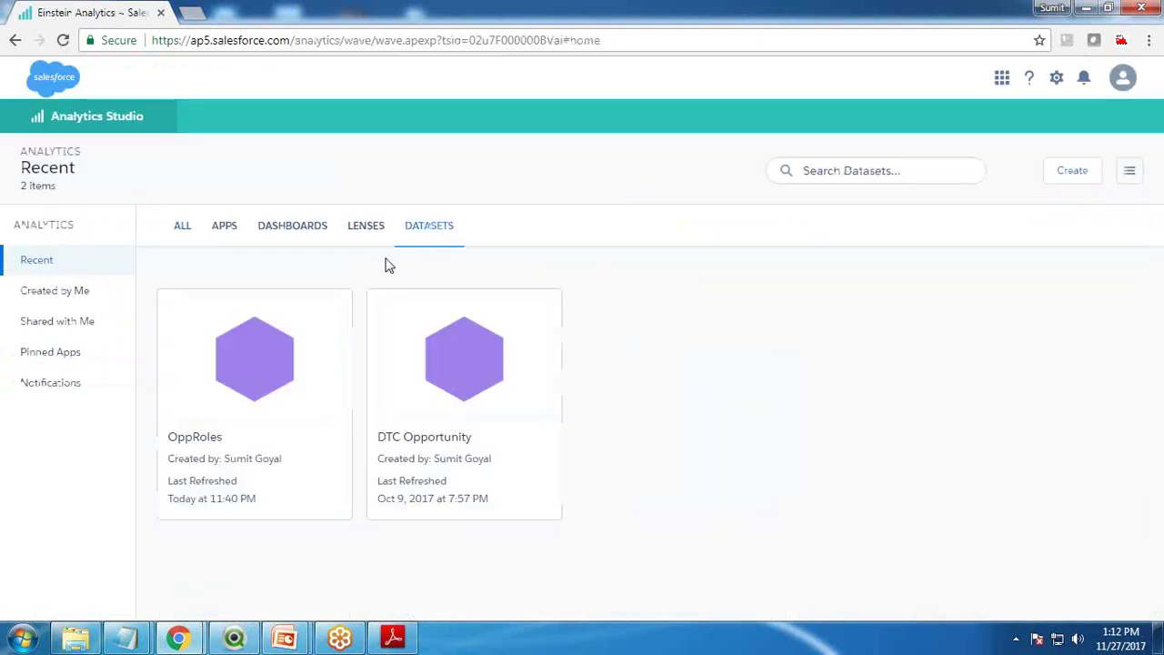
{"action": "left_click", "coordinate": [336, 306]}
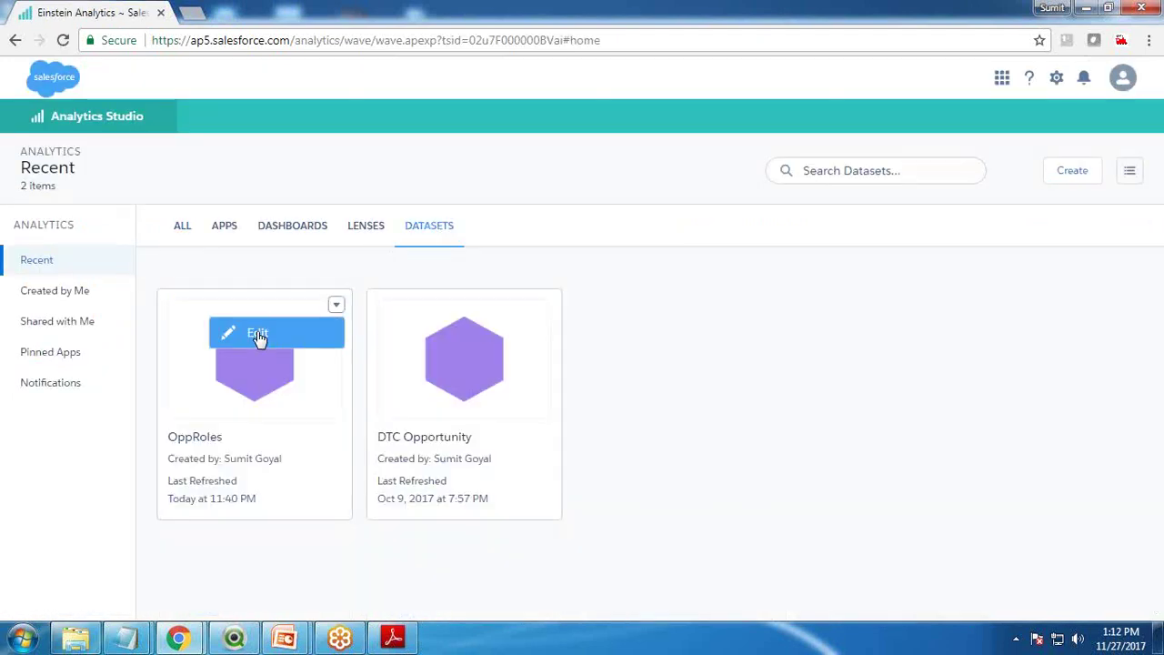
{"action": "left_click", "coordinate": [261, 338]}
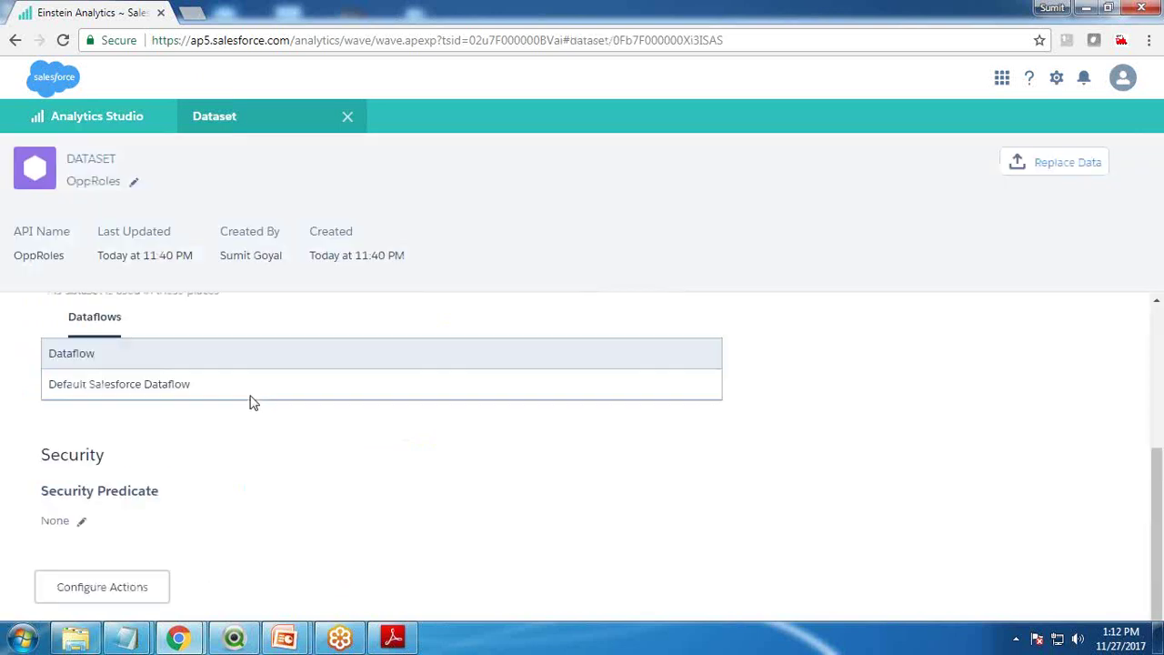
Set the security predicate to 'Owner.Role.Roles' == "$User.UserRoleId" || 'OwnerId' == "$User.Id" and save it
{"action": "left_click", "coordinate": [81, 452]}
{"action": "left_click", "coordinate": [81, 455]}
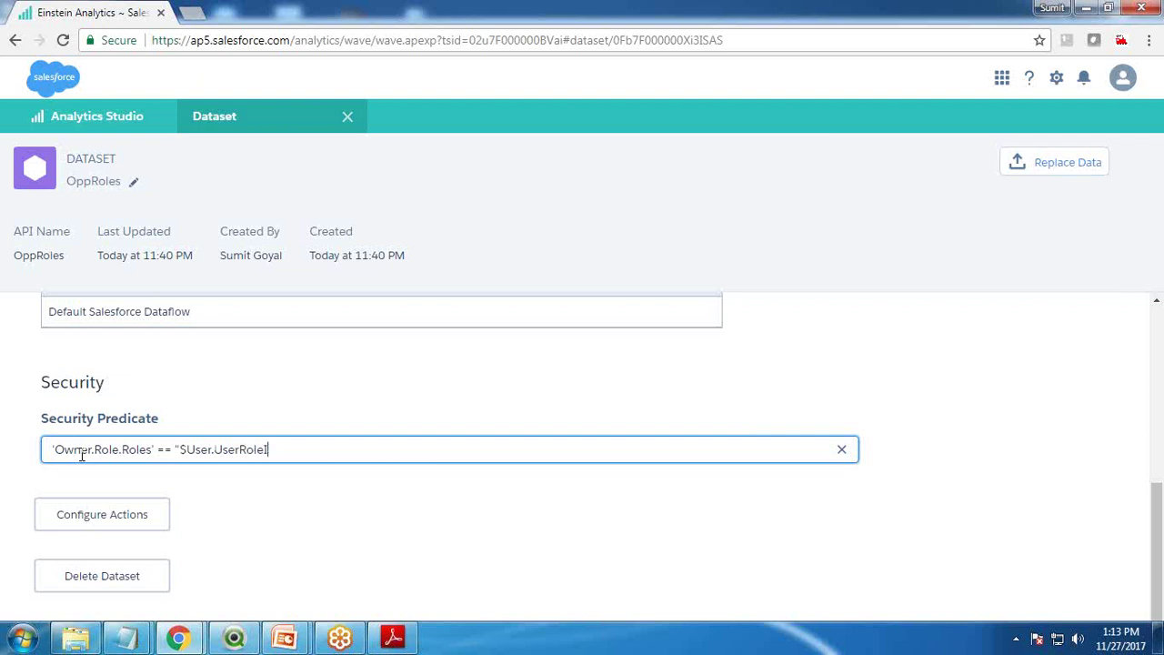
{"action": "type", "text": "'OwnerId' =="}
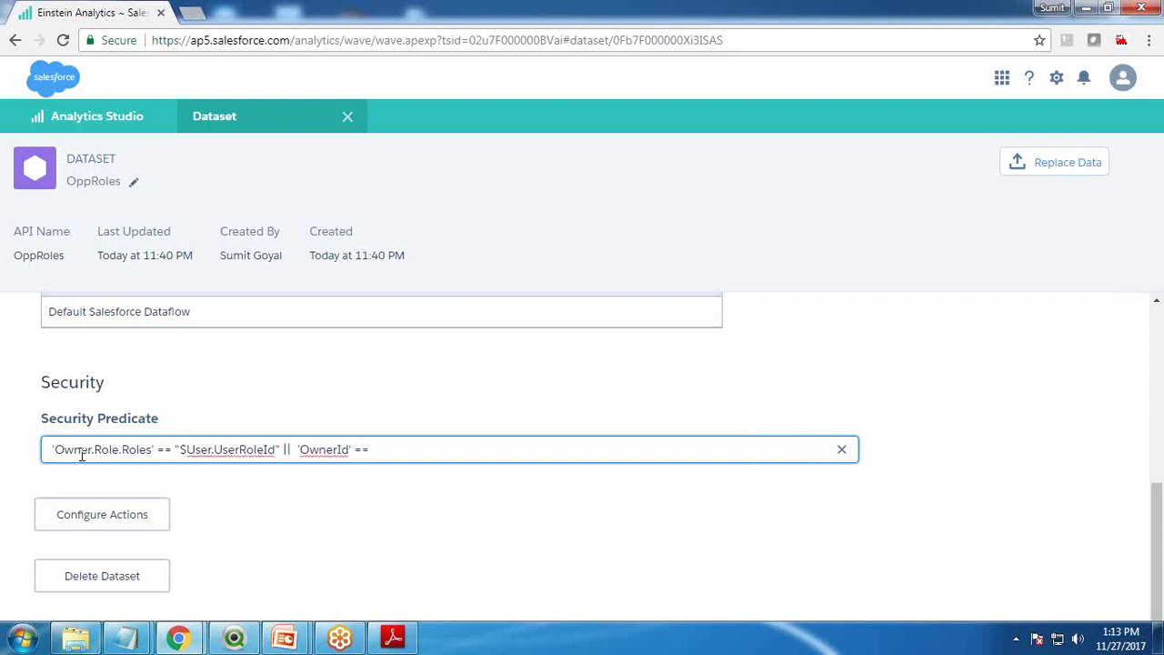
{"action": "key", "text": "Return"}
{"action": "left_click", "coordinate": [619, 441]}
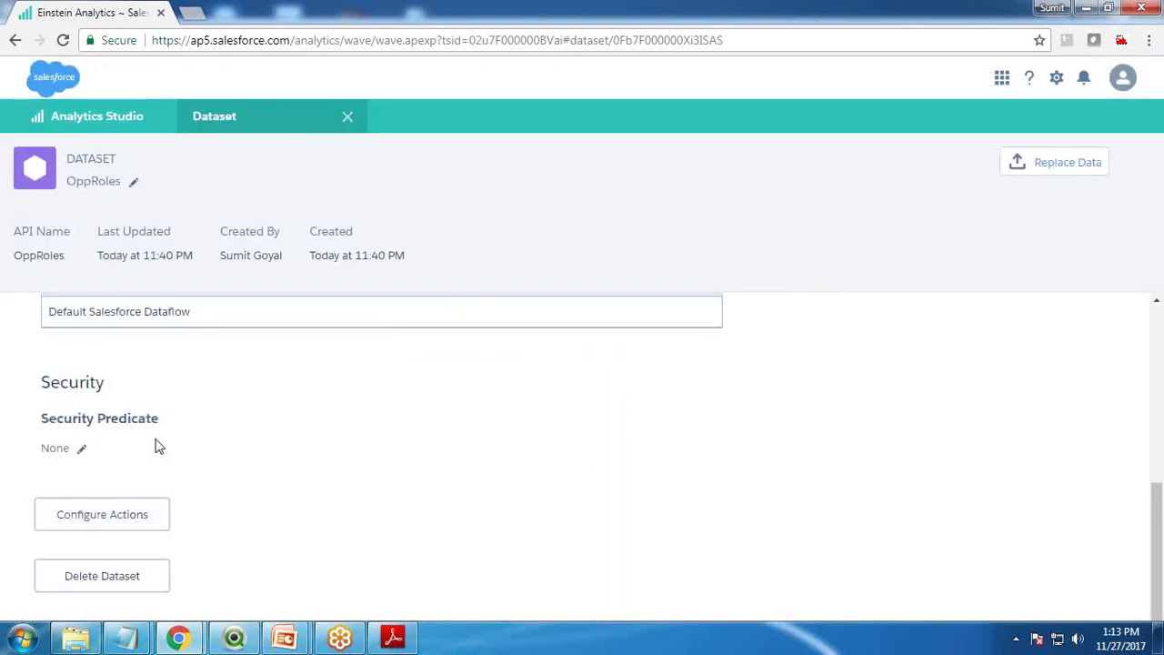
{"action": "left_click", "coordinate": [82, 447]}
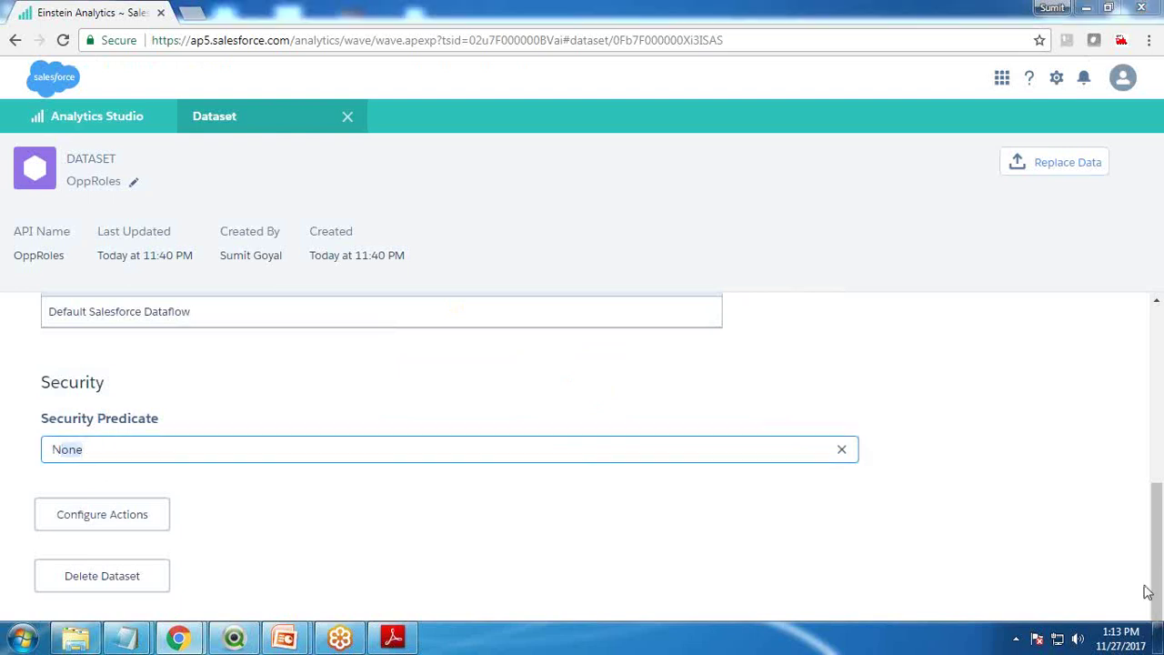
{"action": "left_click", "coordinate": [1016, 206]}
{"action": "key", "text": "Return"}
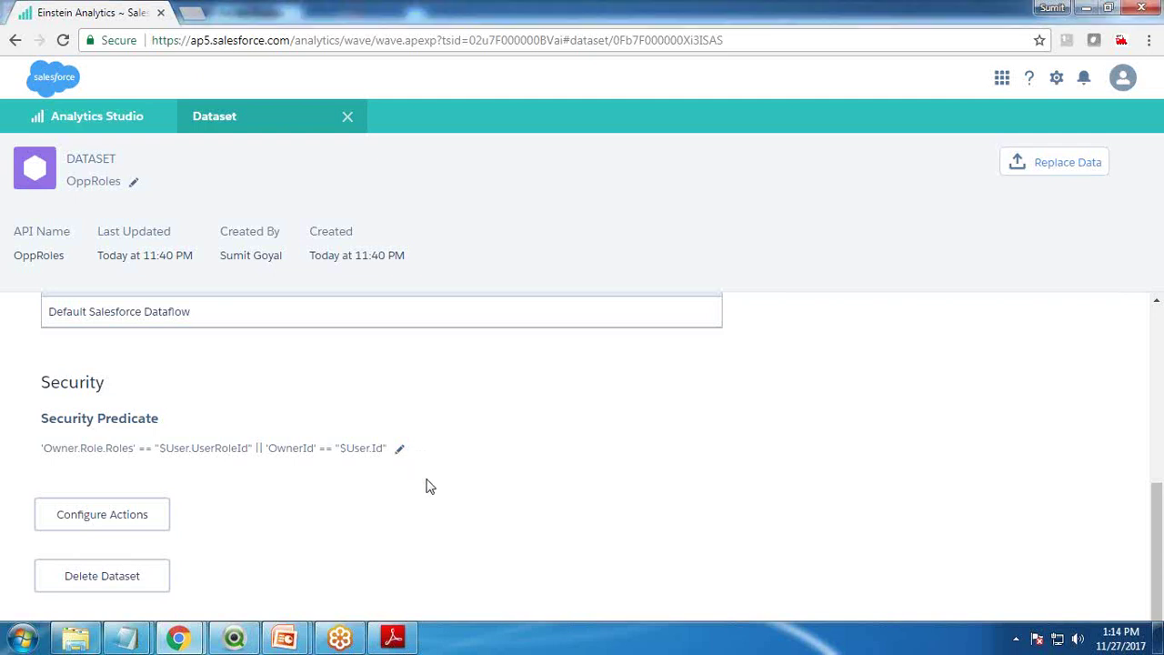
Reload Analytics Studio and explore the OppRoles dataset in a new lens
{"action": "left_click", "coordinate": [348, 119]}
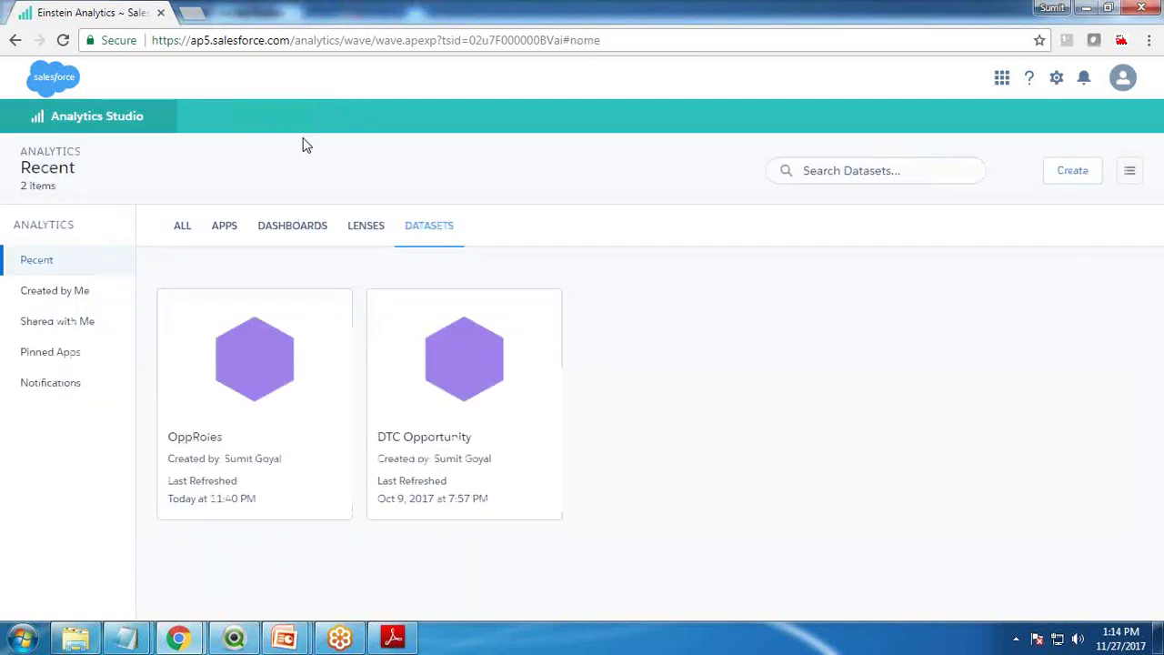
{"action": "left_click", "coordinate": [63, 40]}
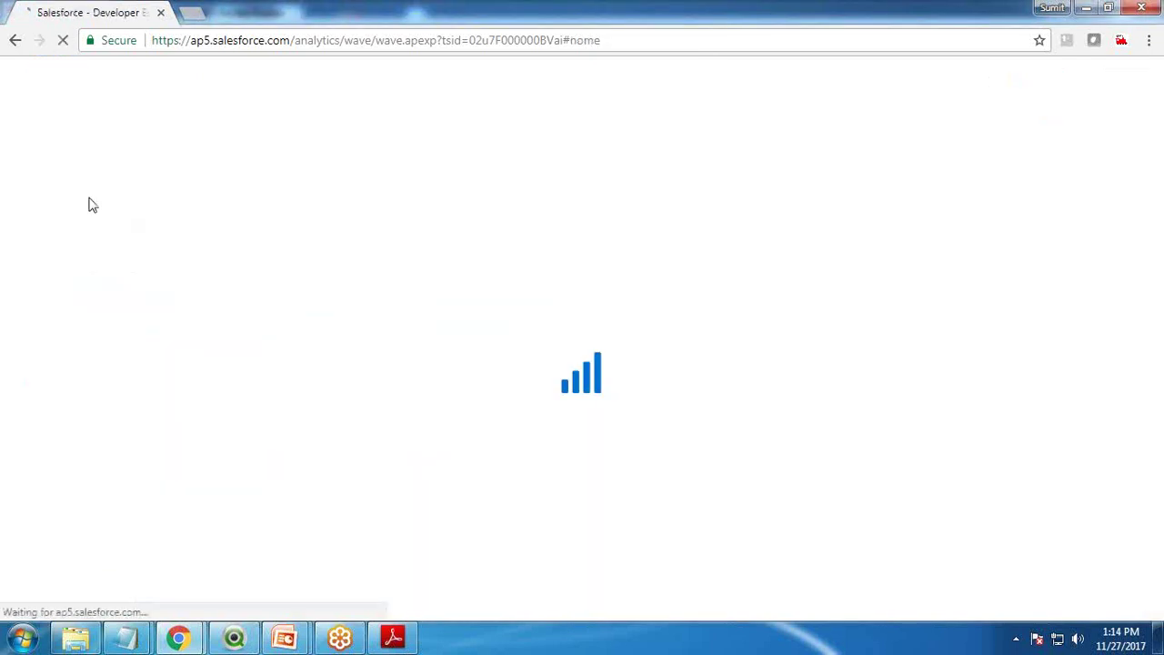
{"action": "left_click", "coordinate": [428, 226]}
{"action": "left_click", "coordinate": [246, 368]}
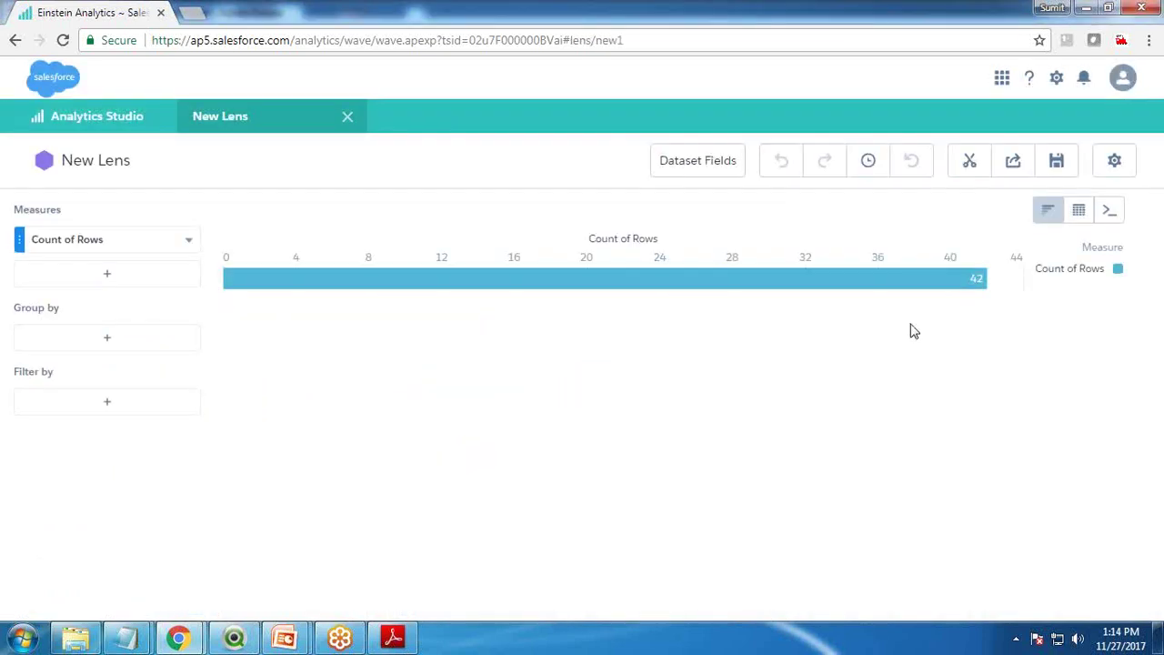
Group the lens's row count by Owner.Name, showing two owners
{"action": "mouse_move", "coordinate": [962, 290]}
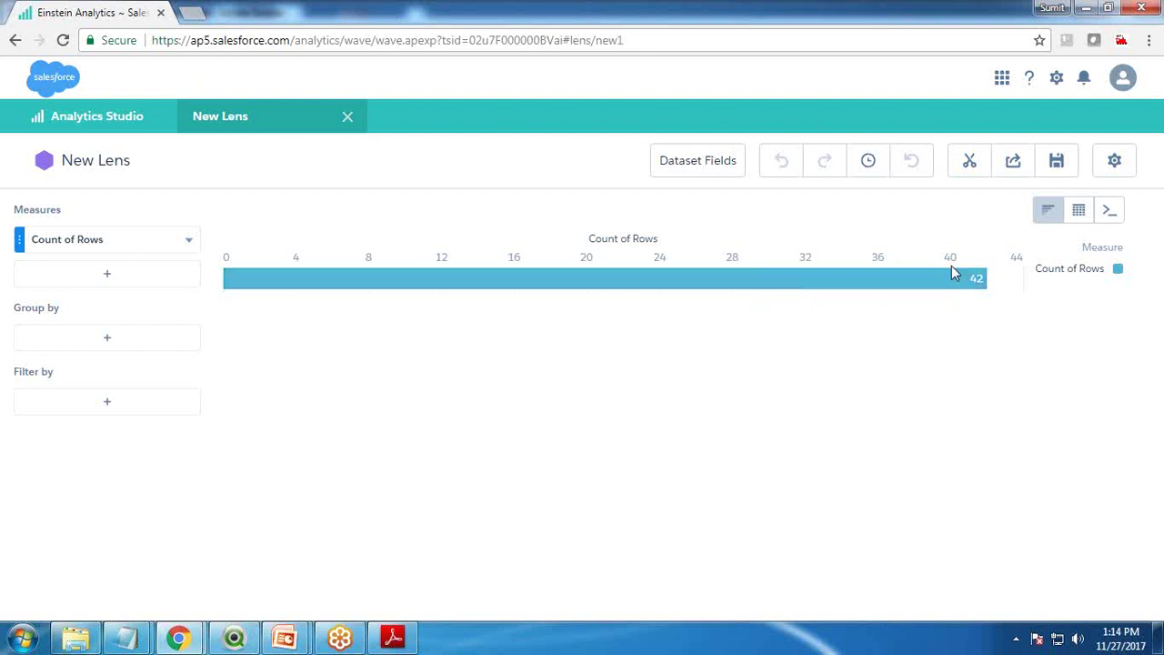
{"action": "left_click", "coordinate": [107, 339]}
{"action": "left_click", "coordinate": [269, 488]}
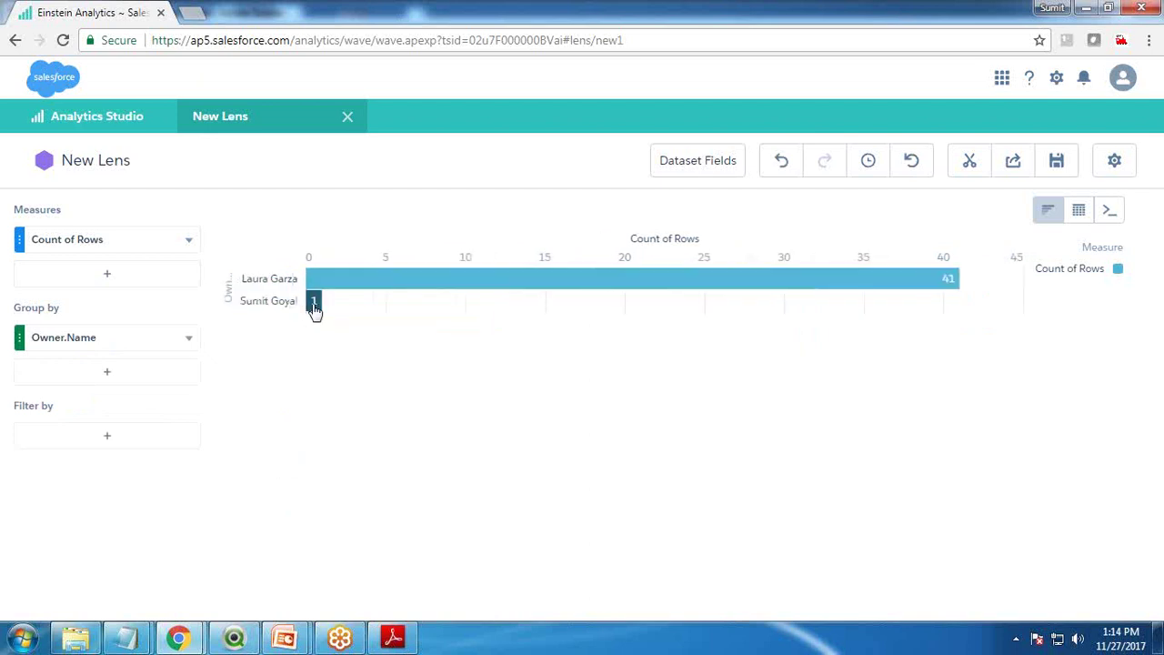
{"action": "mouse_move", "coordinate": [314, 309]}
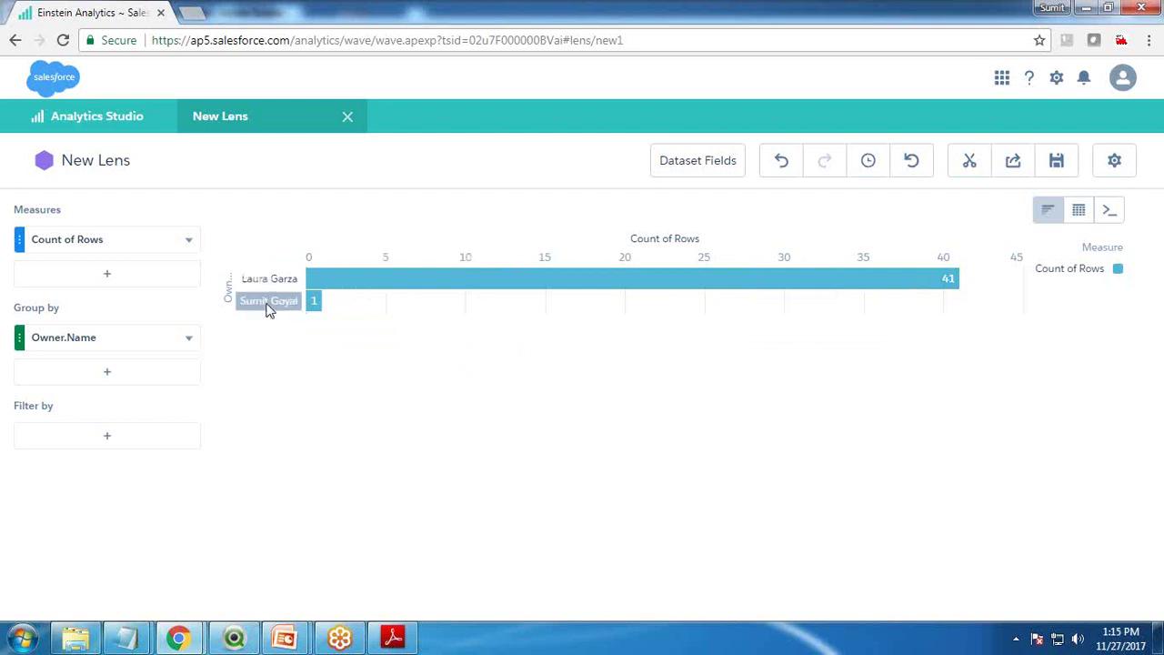
Log in as the sales rep who owns the Training on Dot Net opportunity
{"action": "left_click", "coordinate": [1055, 80]}
{"action": "left_click", "coordinate": [1006, 120]}
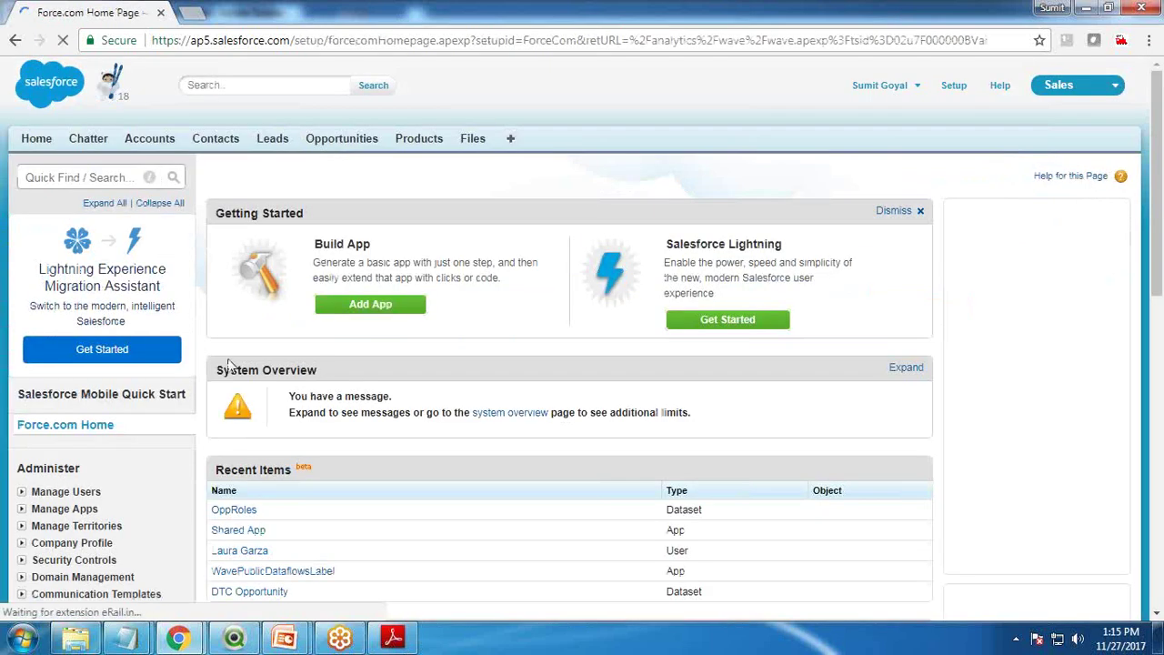
{"action": "left_click", "coordinate": [347, 150]}
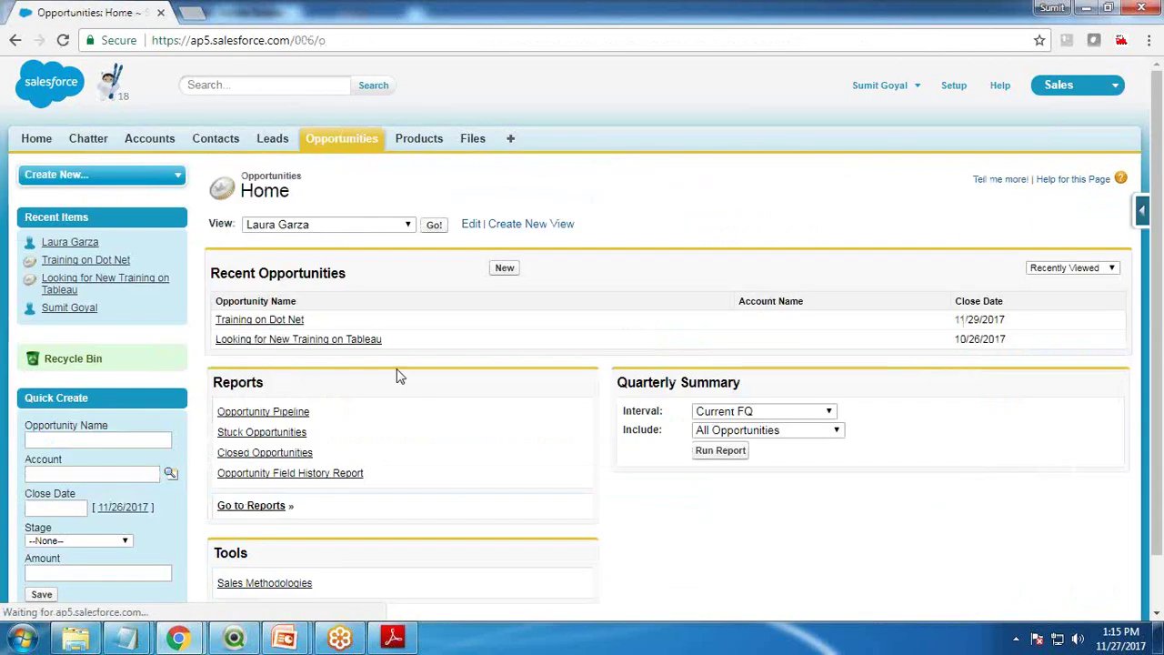
{"action": "left_click", "coordinate": [264, 323]}
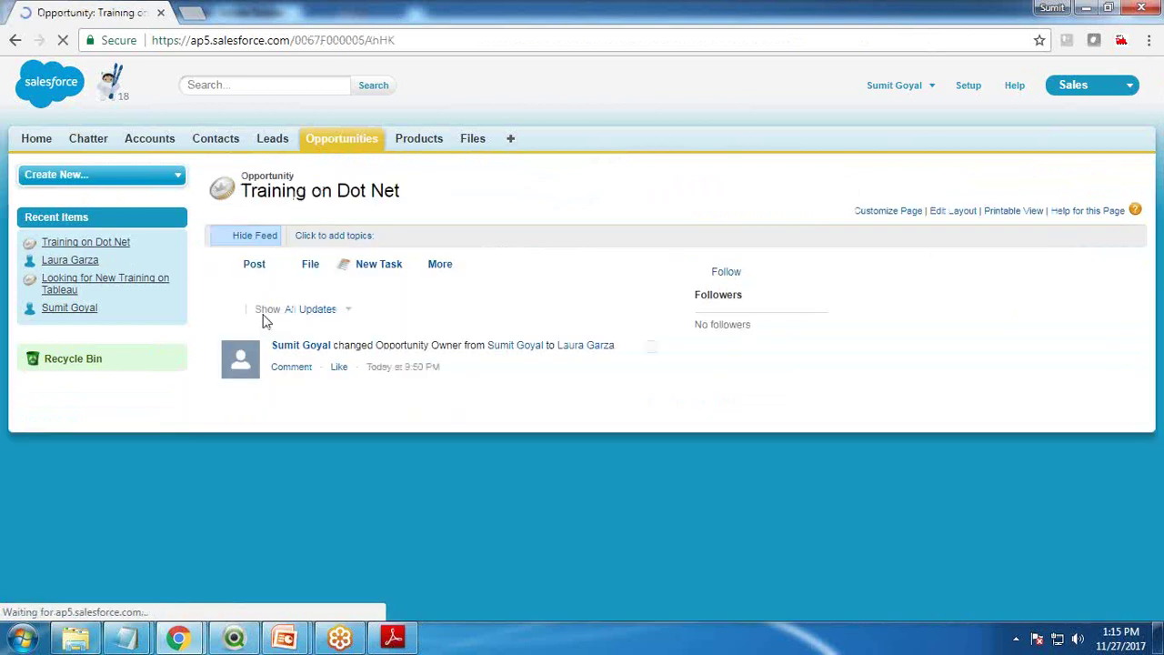
{"action": "left_click", "coordinate": [441, 514]}
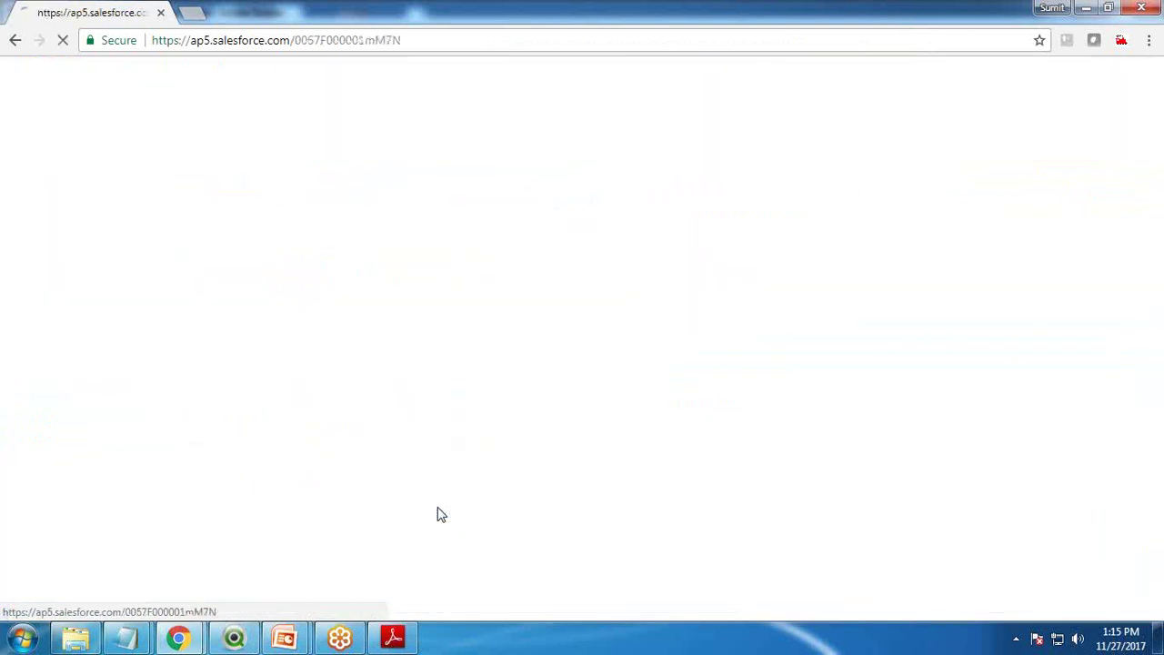
{"action": "left_click", "coordinate": [826, 182]}
{"action": "left_click", "coordinate": [789, 217]}
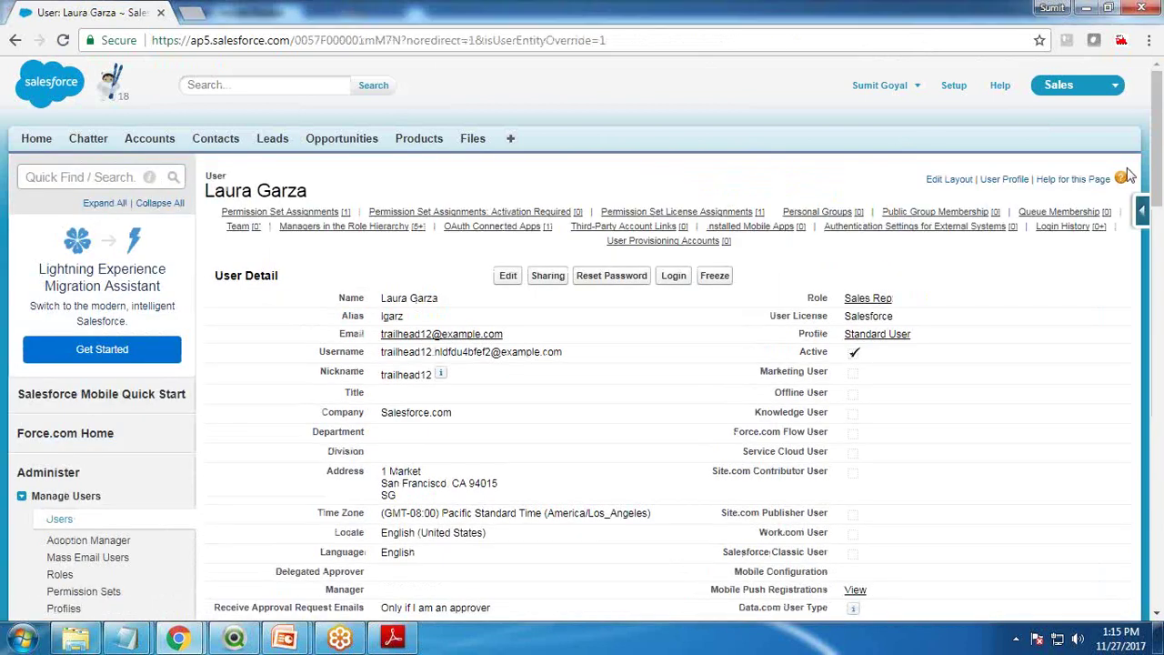
{"action": "left_click", "coordinate": [676, 276]}
Switch to Analytics Studio and list the datasets this user can see
{"action": "left_click", "coordinate": [1064, 94]}
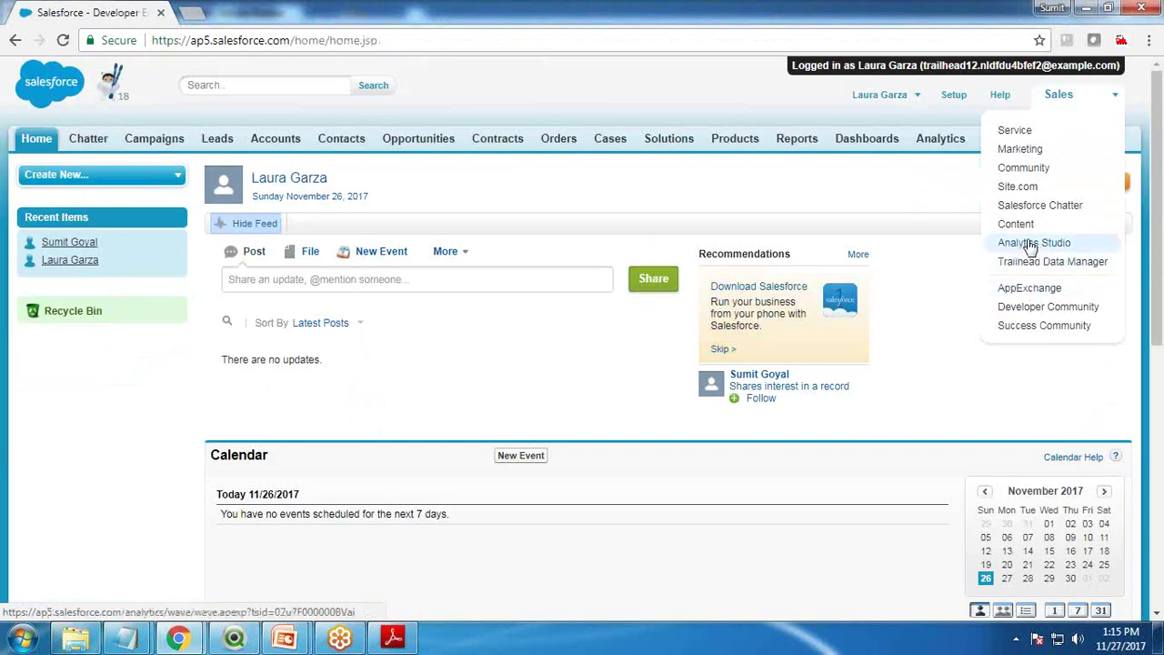
{"action": "left_click", "coordinate": [1030, 242]}
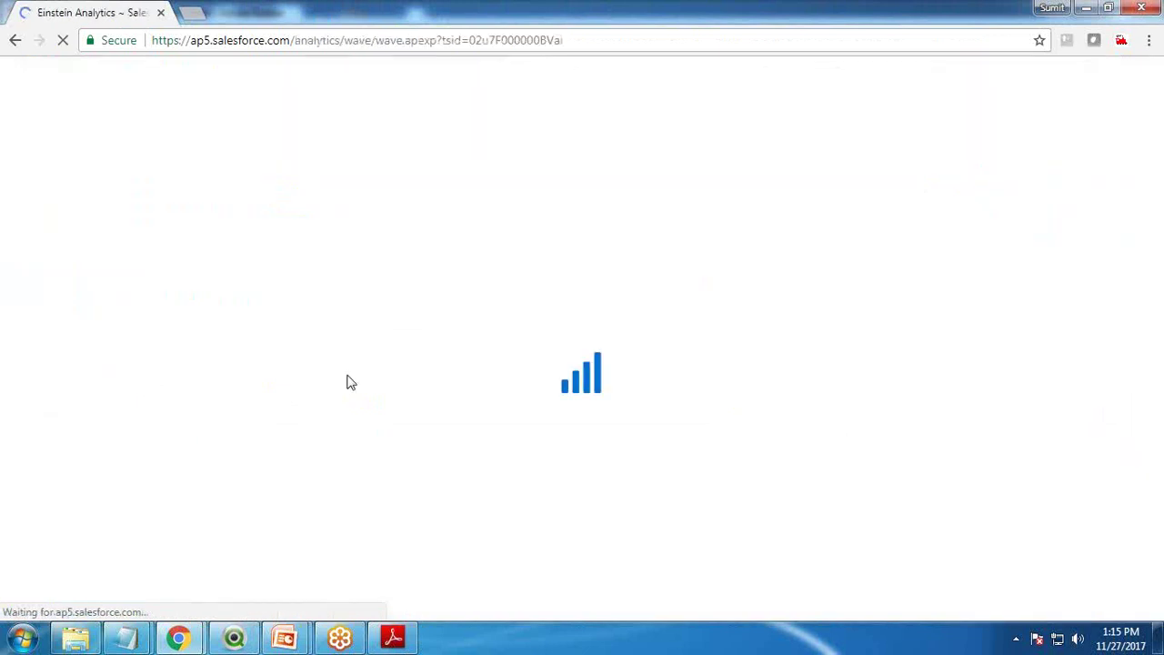
{"action": "left_click", "coordinate": [429, 226]}
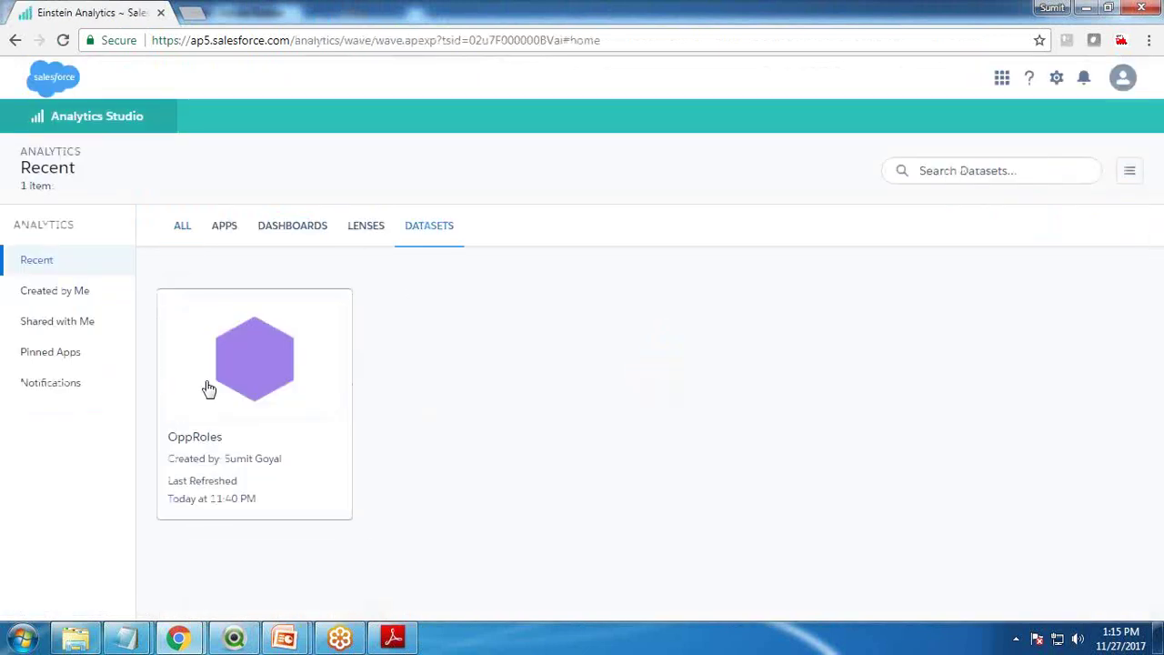
Group a new OppRoles lens by Owner.Name, showing only the rep's 41 rows, then go to Setup
{"action": "left_click", "coordinate": [216, 376]}
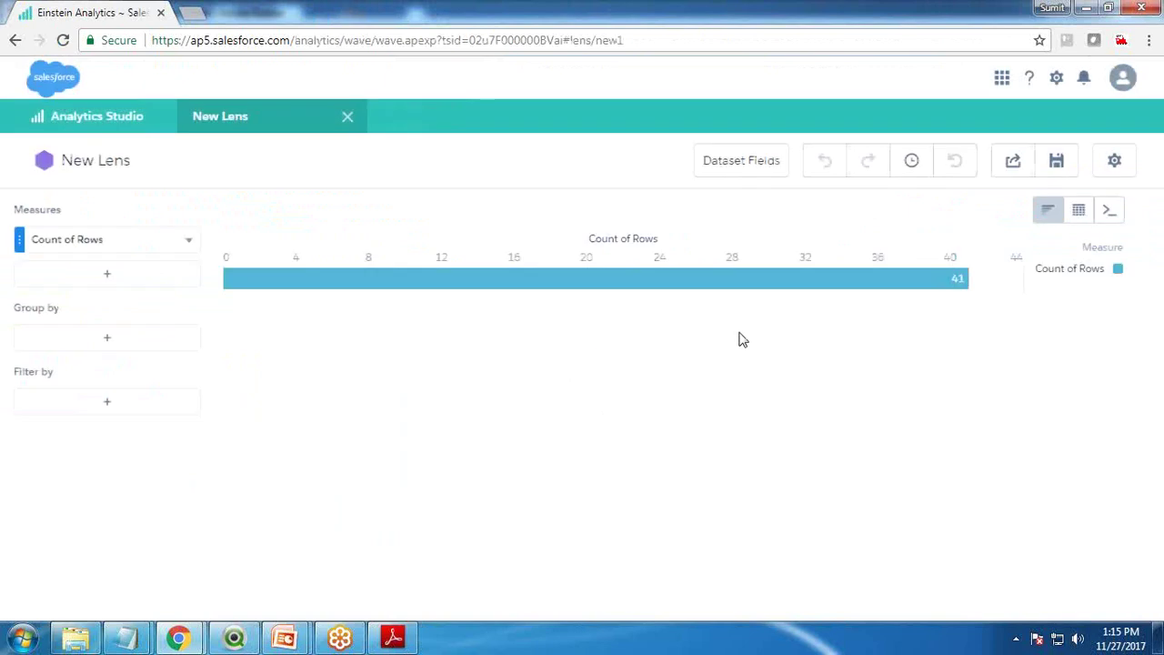
{"action": "left_click", "coordinate": [91, 341]}
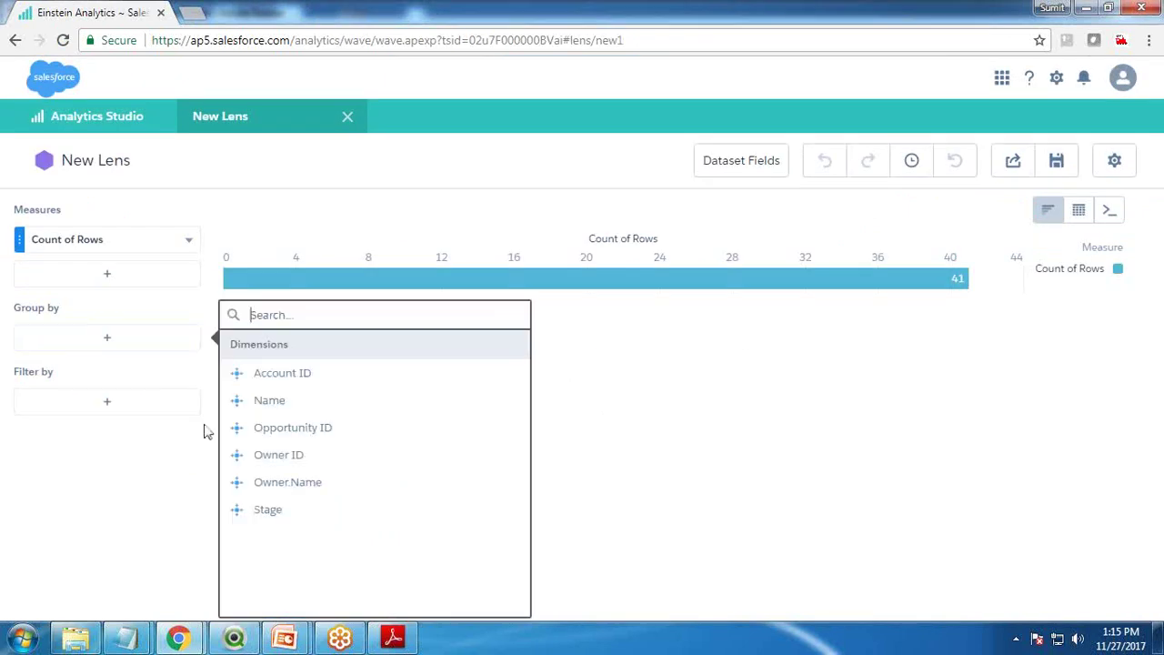
{"action": "left_click", "coordinate": [290, 488]}
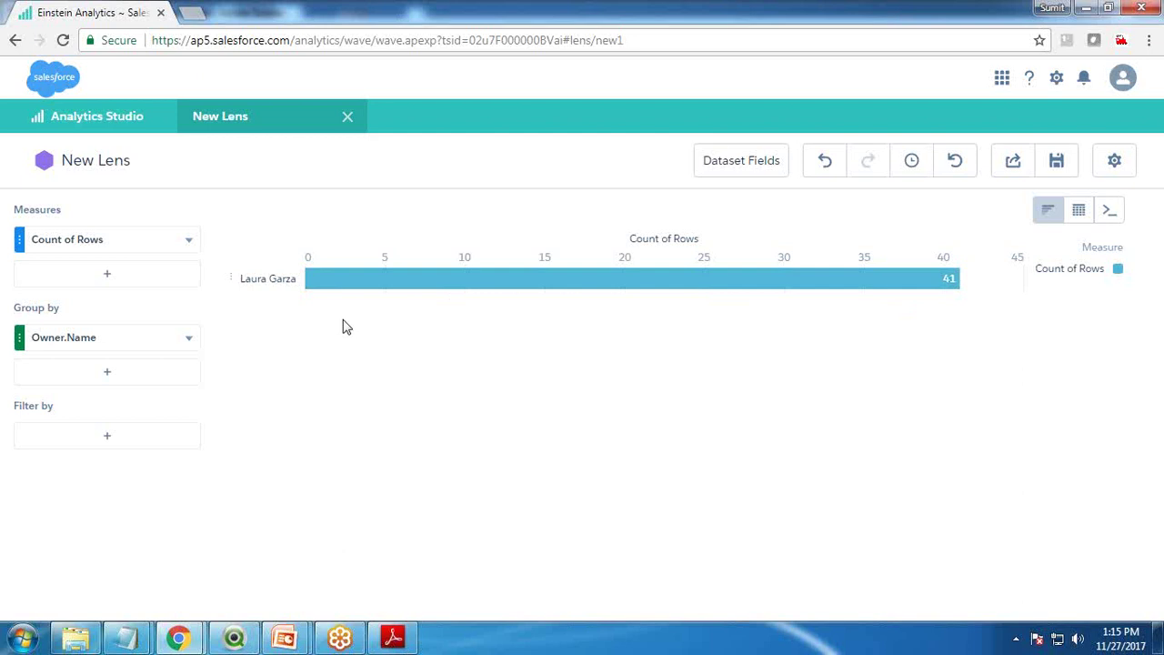
{"action": "left_click", "coordinate": [1057, 77]}
{"action": "left_click", "coordinate": [1011, 126]}
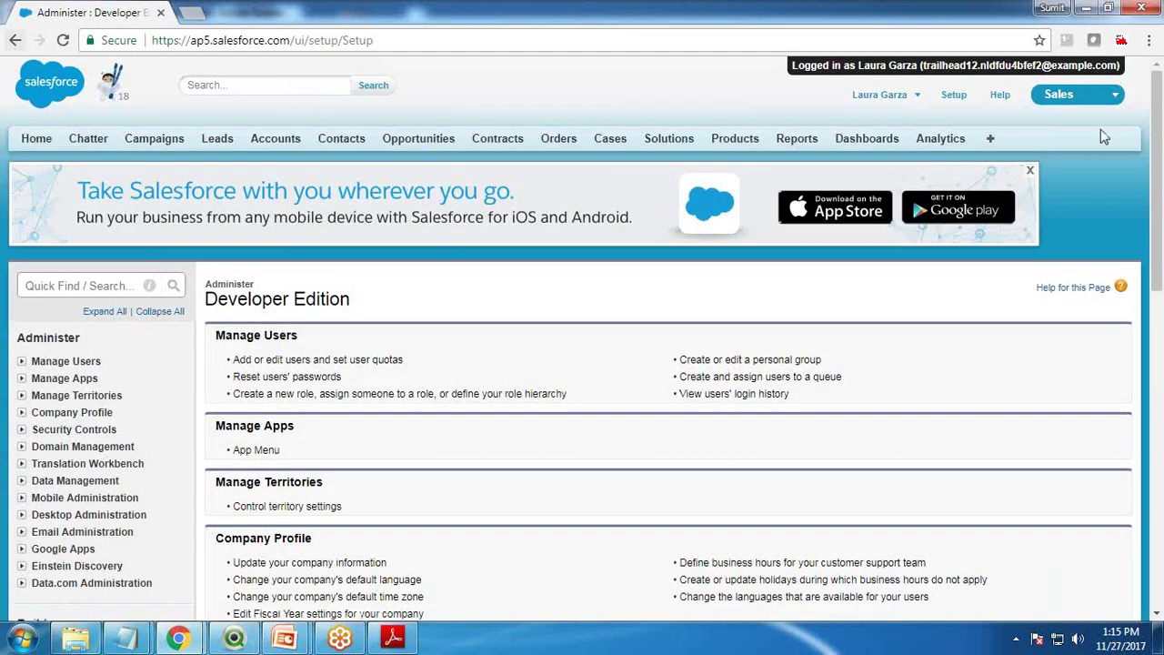
Log out of the sales rep's session
{"action": "left_click", "coordinate": [1073, 98]}
{"action": "left_click", "coordinate": [878, 95]}
{"action": "left_click", "coordinate": [780, 206]}
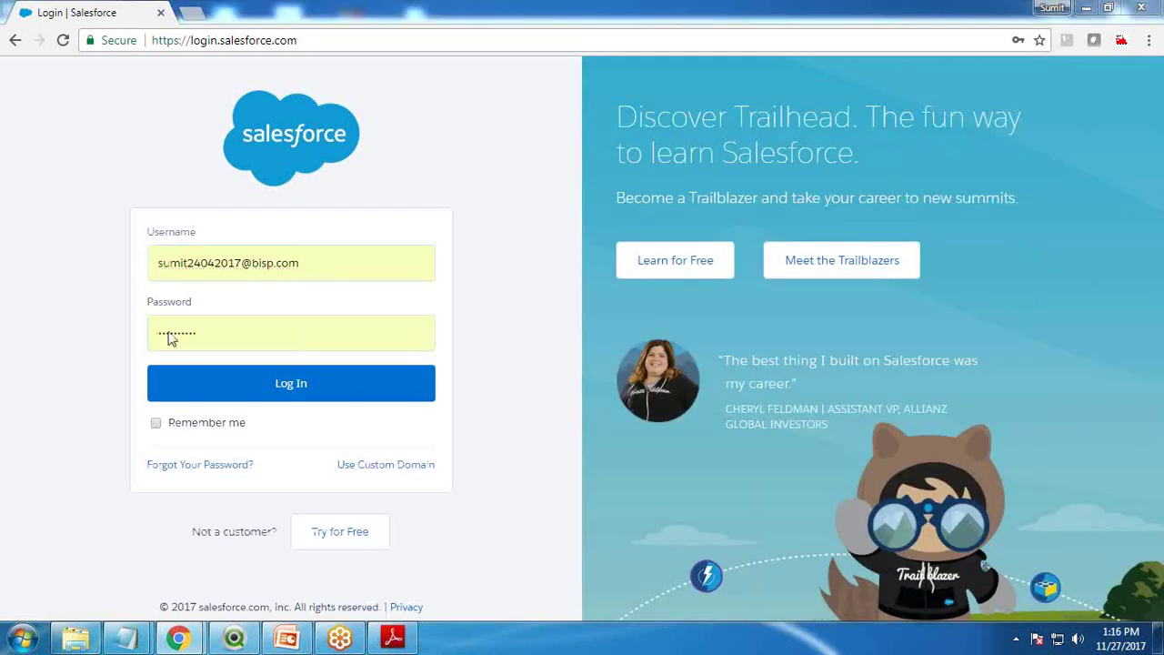
Enter the administrator username copied from the login notes, then type the account password
{"action": "triple_click", "coordinate": [239, 265]}
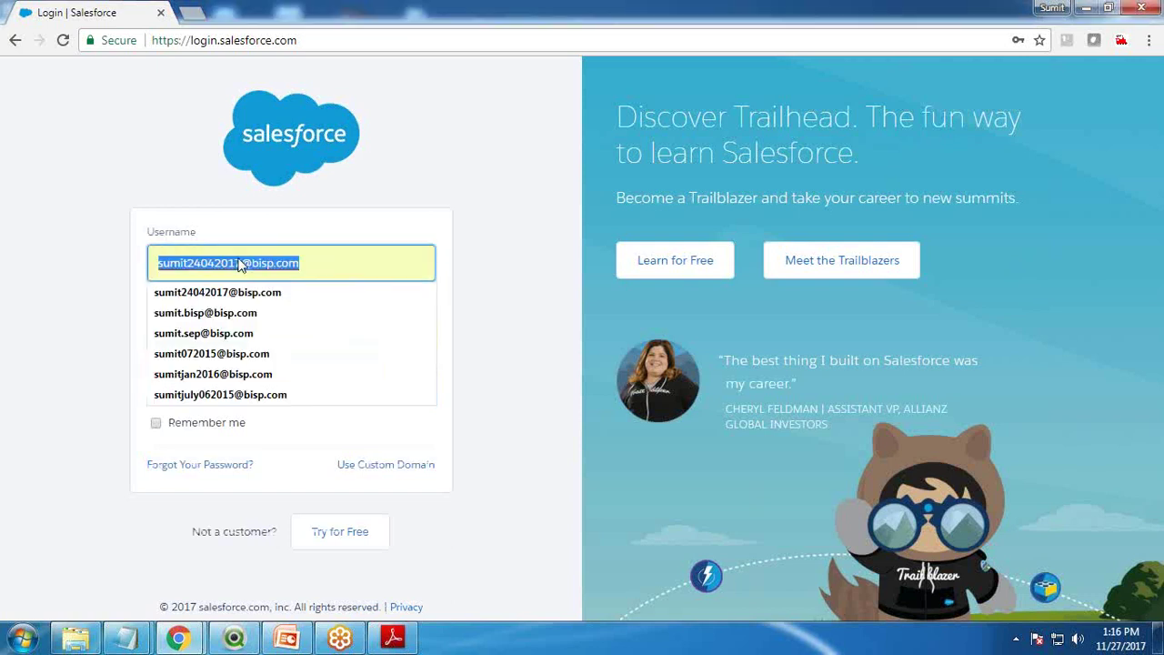
{"action": "key", "text": "ctrl+v"}
{"action": "key", "text": "ctrl+a"}
{"action": "key", "text": "BackSpace"}
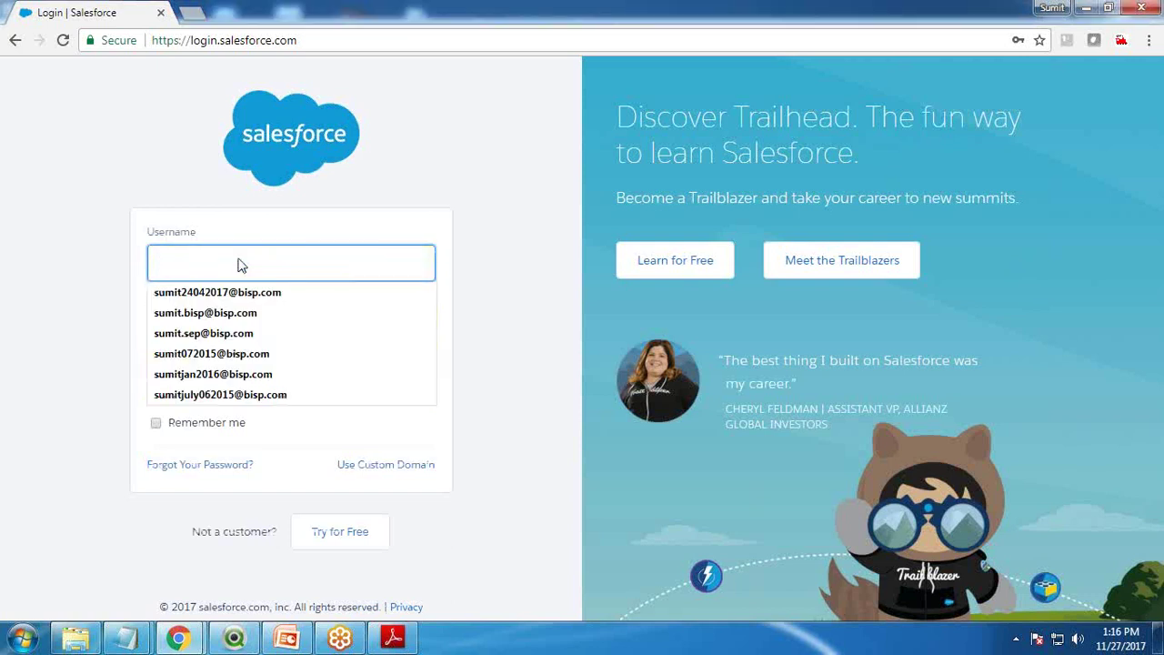
{"action": "left_click", "coordinate": [125, 638]}
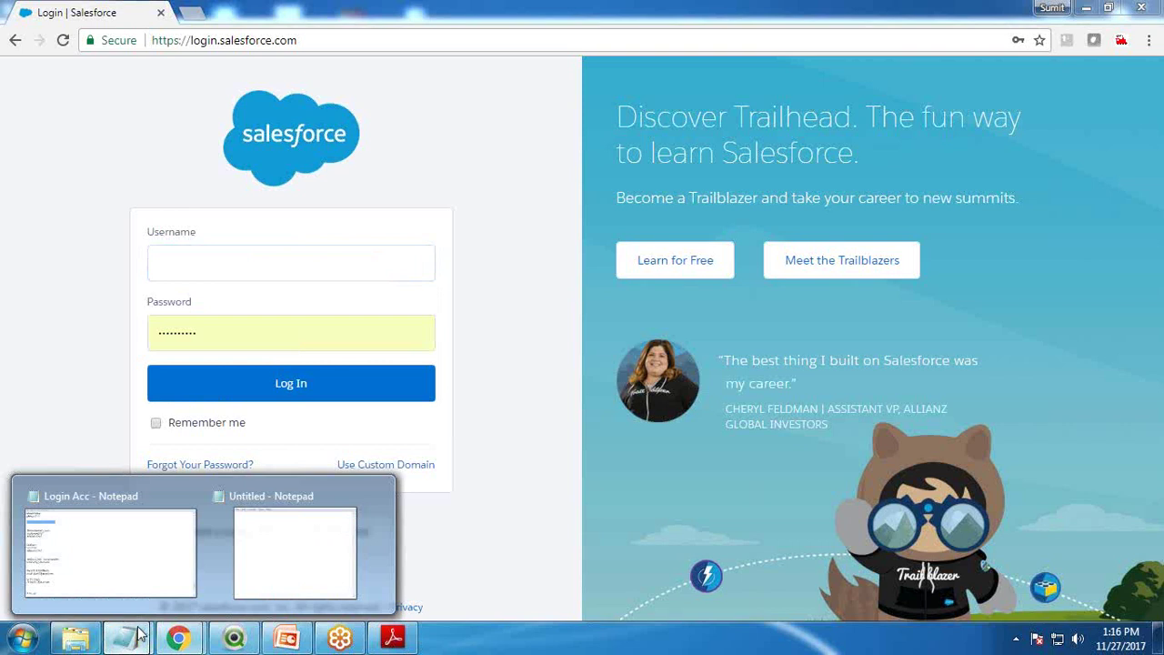
{"action": "left_click", "coordinate": [107, 551]}
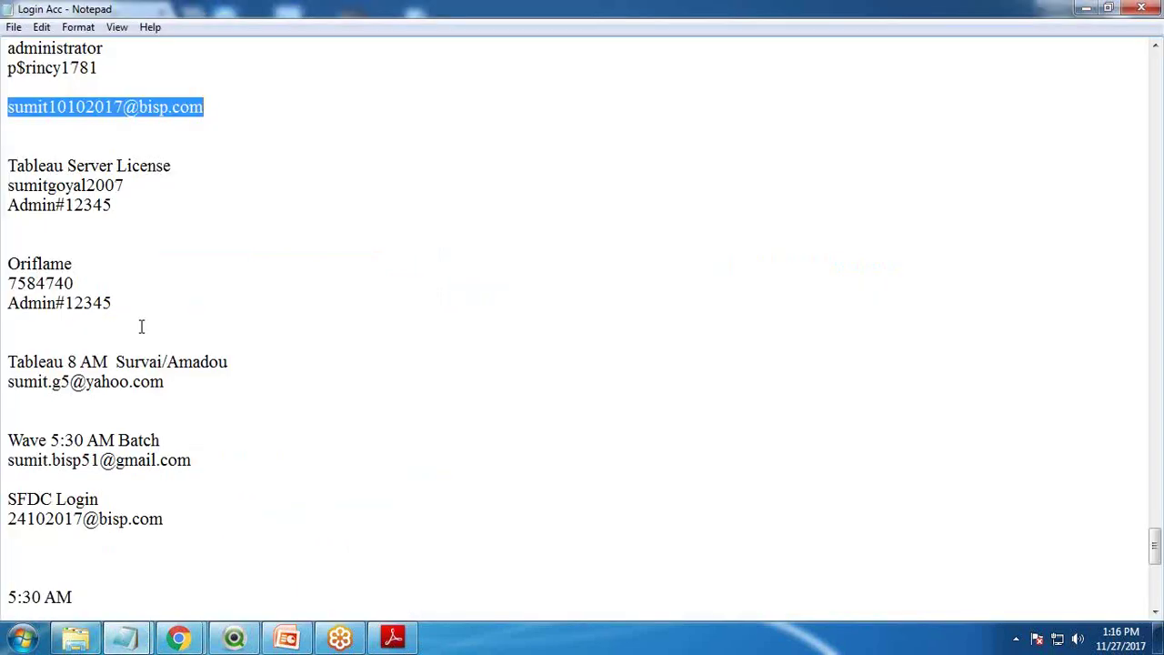
{"action": "key", "text": "alt+Tab"}
{"action": "key", "text": "ctrl+v"}
{"action": "key", "text": "Tab"}
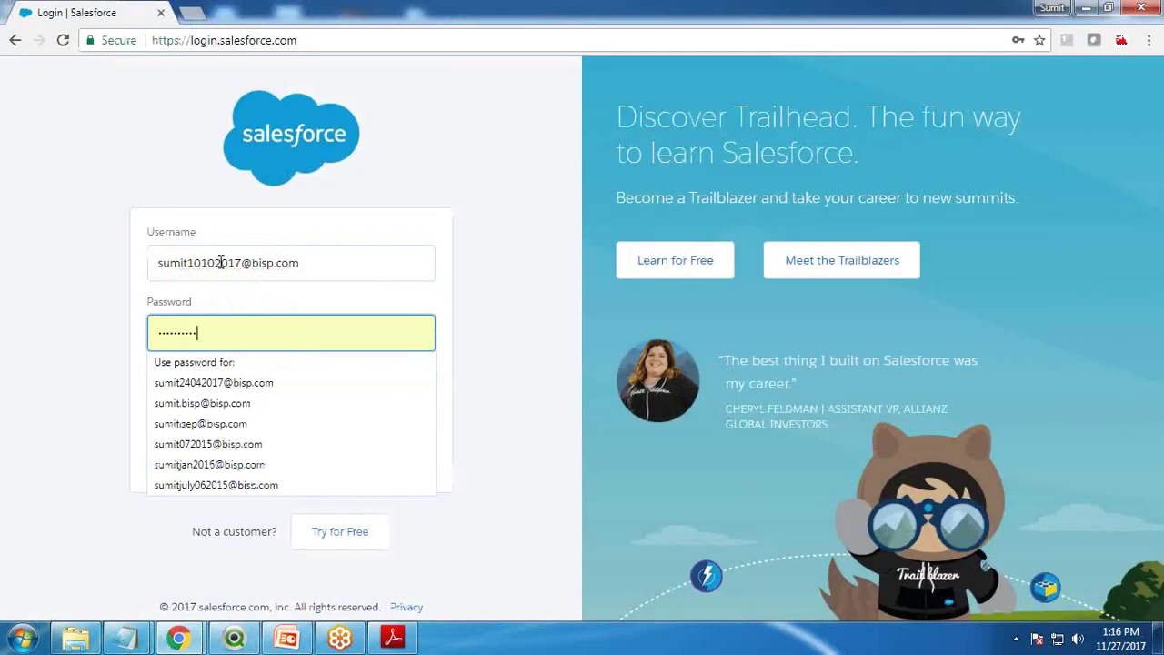
{"action": "key", "text": "BackSpace"}
{"action": "type", "text": "s"}
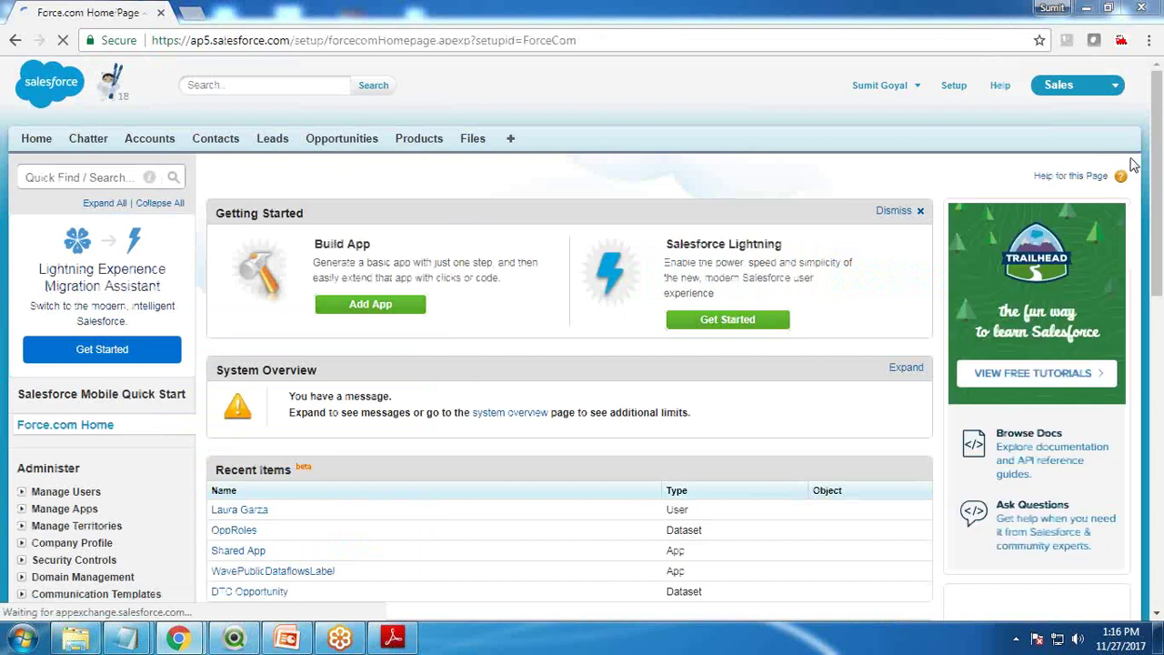
Return to Analytics Studio and open the Data Manager
{"action": "left_click", "coordinate": [1091, 85]}
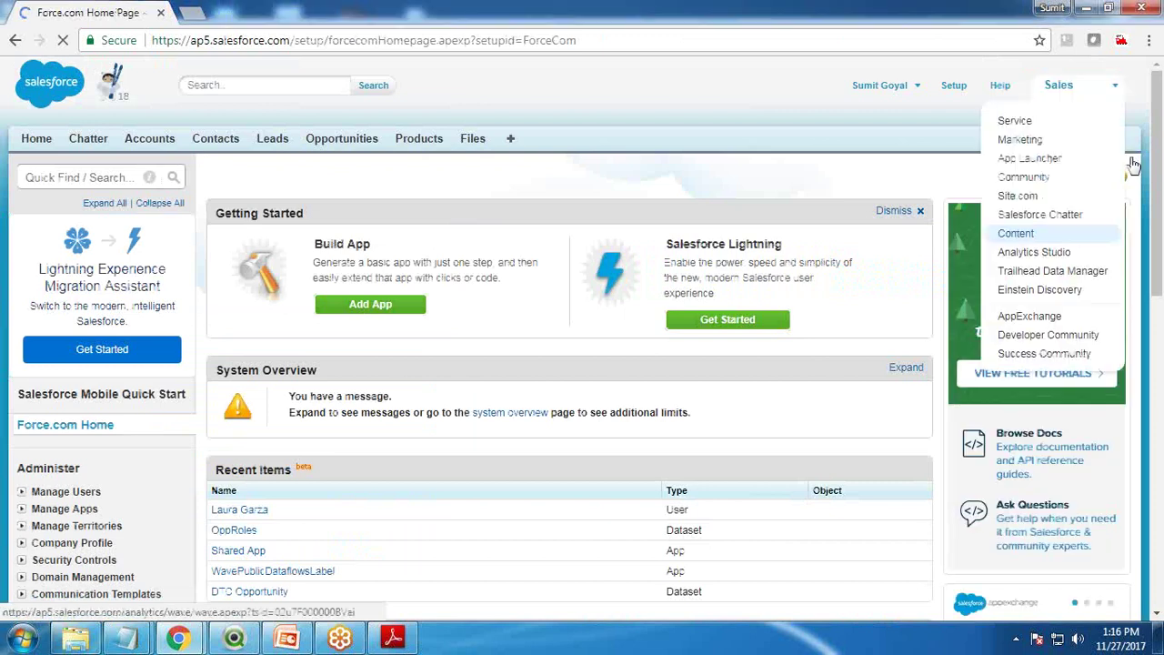
{"action": "left_click", "coordinate": [1020, 257]}
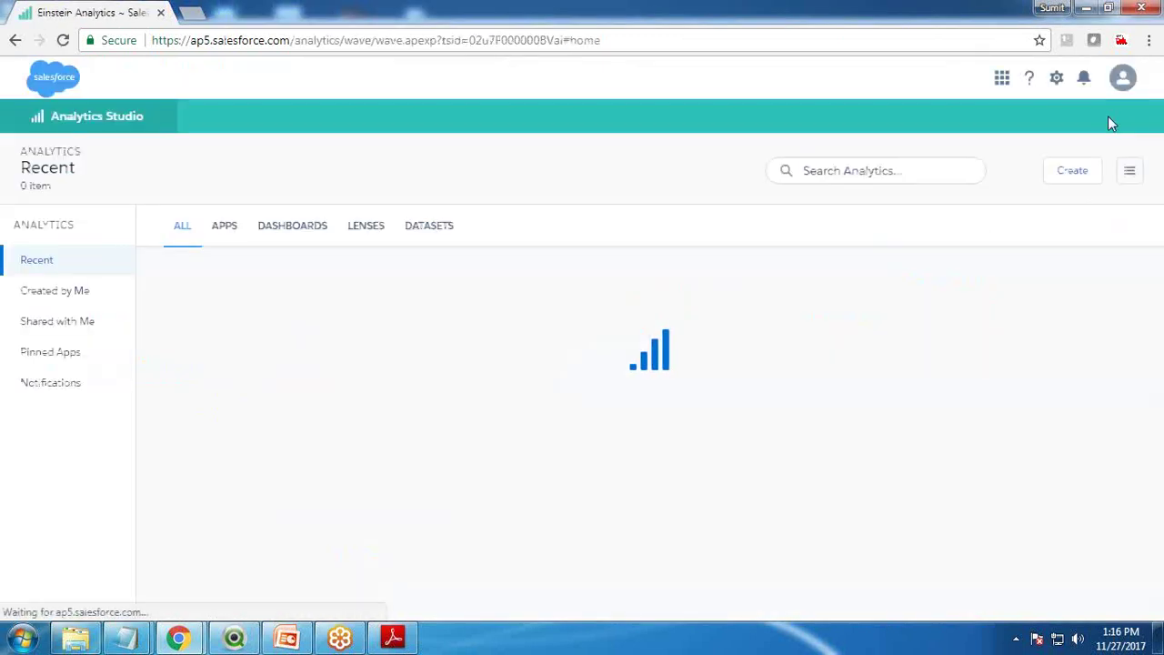
{"action": "left_click", "coordinate": [1056, 77]}
{"action": "left_click", "coordinate": [1037, 213]}
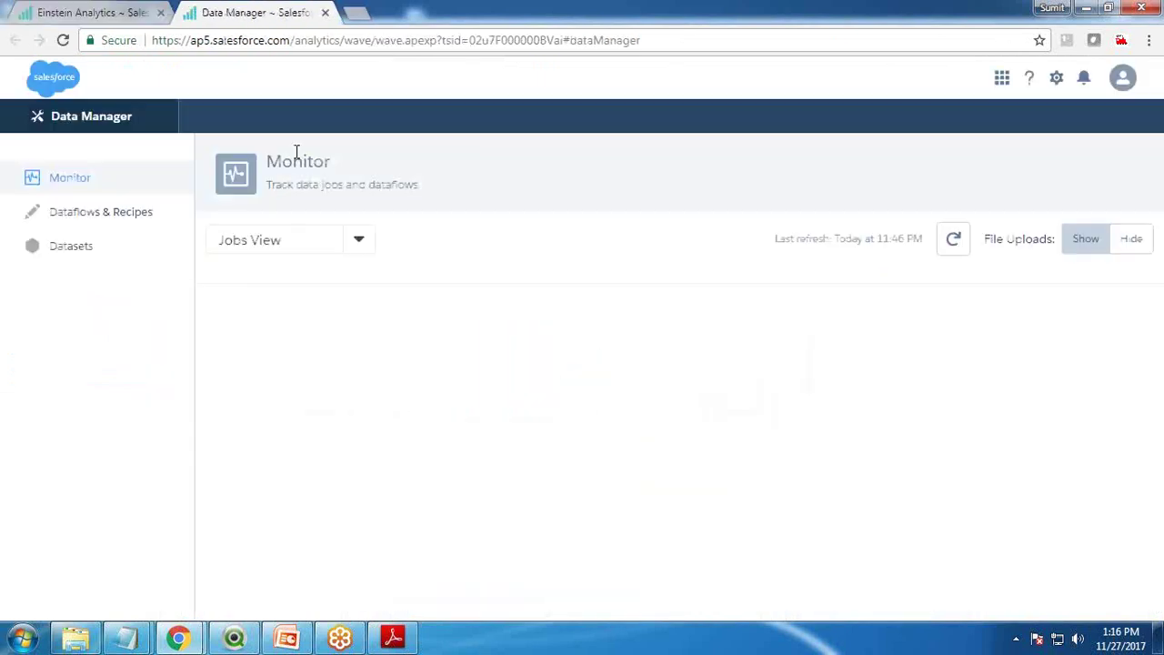
Switch the monitor to Dataflow View and edit the Default Salesforce Dataflow
{"action": "left_click", "coordinate": [270, 242]}
{"action": "left_click", "coordinate": [267, 306]}
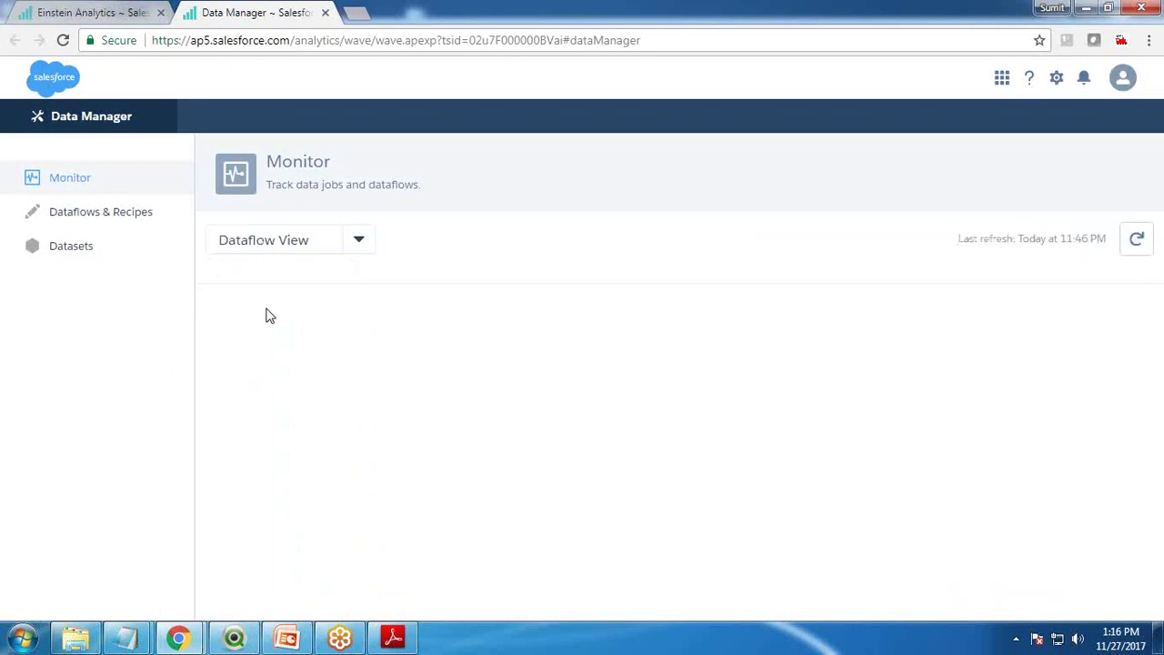
{"action": "scroll", "coordinate": [1091, 282], "scroll_direction": "down", "scroll_amount": 1}
{"action": "left_click", "coordinate": [1113, 275]}
{"action": "left_click", "coordinate": [1079, 300]}
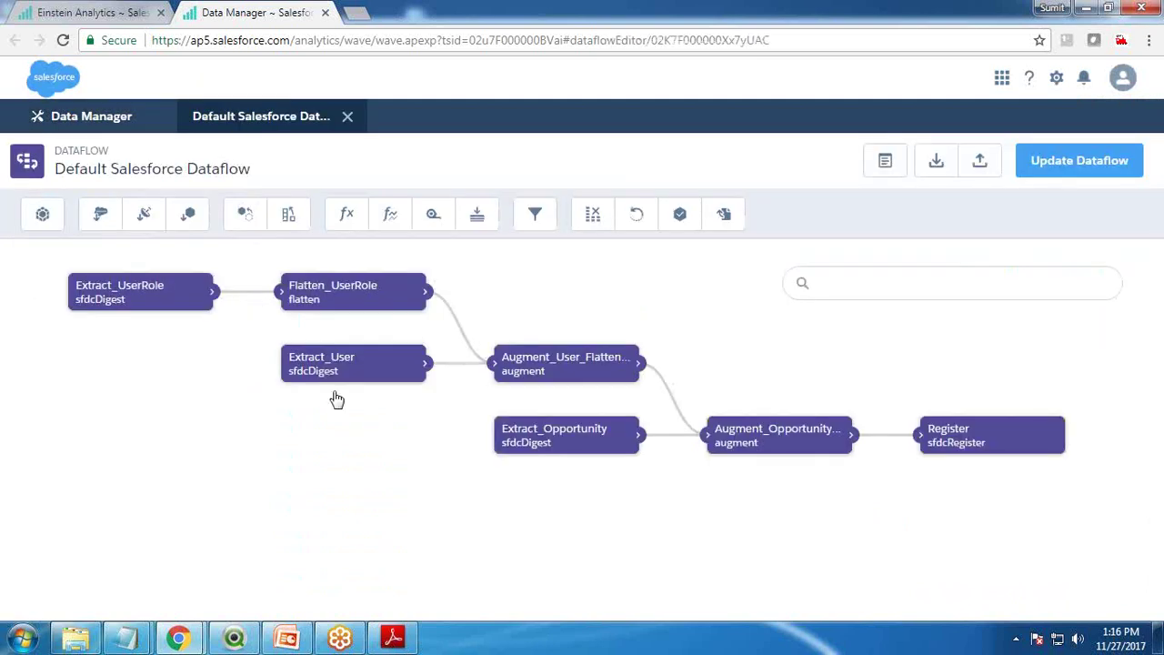
Move the Extract_User, Extract_Opportunity and Augment_Opportunity nodes to tidier positions
{"action": "left_click_drag", "start_coordinate": [325, 373], "coordinate": [135, 383]}
{"action": "left_click_drag", "start_coordinate": [532, 438], "coordinate": [122, 465]}
{"action": "left_click_drag", "start_coordinate": [169, 375], "coordinate": [154, 373]}
{"action": "left_click_drag", "start_coordinate": [778, 444], "coordinate": [630, 479]}
Review the Extract_UserRole, Extract_User and Flatten_UserRole node settings, cancelling each without changes
{"action": "left_click", "coordinate": [126, 286]}
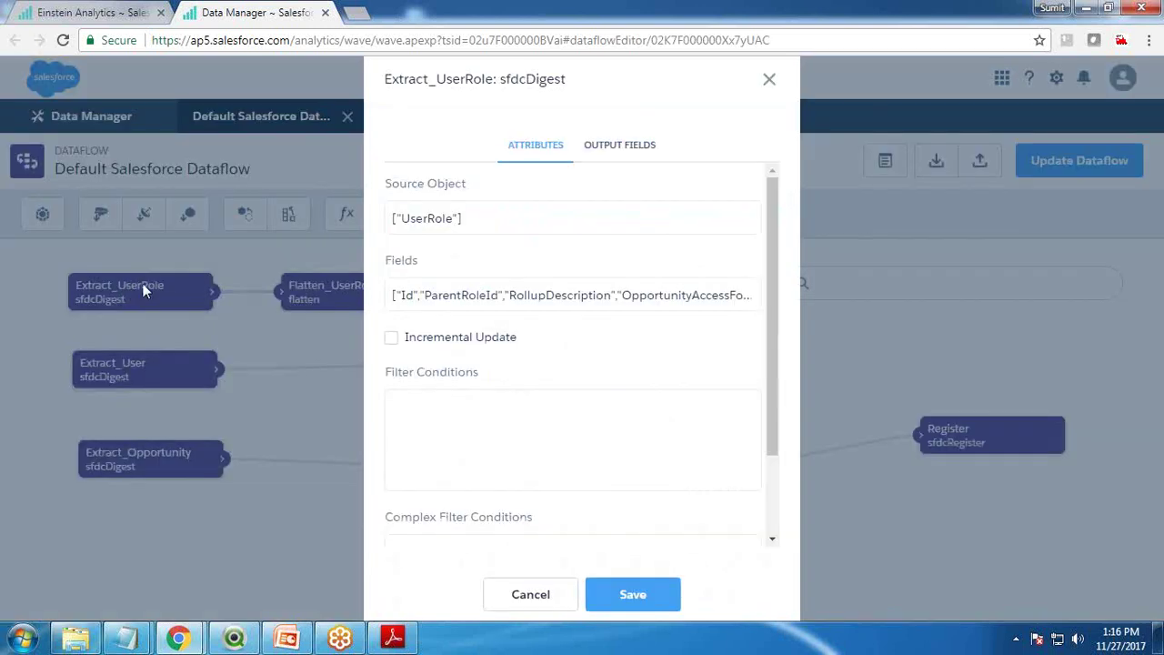
{"action": "left_click", "coordinate": [479, 296]}
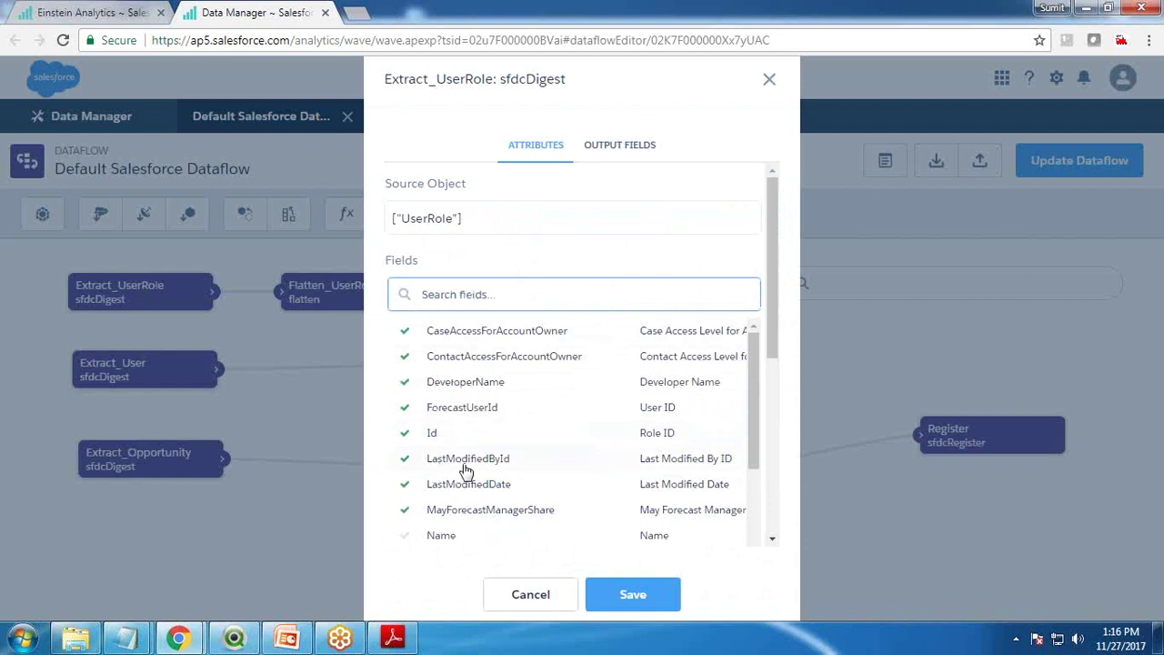
{"action": "scroll", "coordinate": [466, 475], "scroll_direction": "down", "scroll_amount": 2}
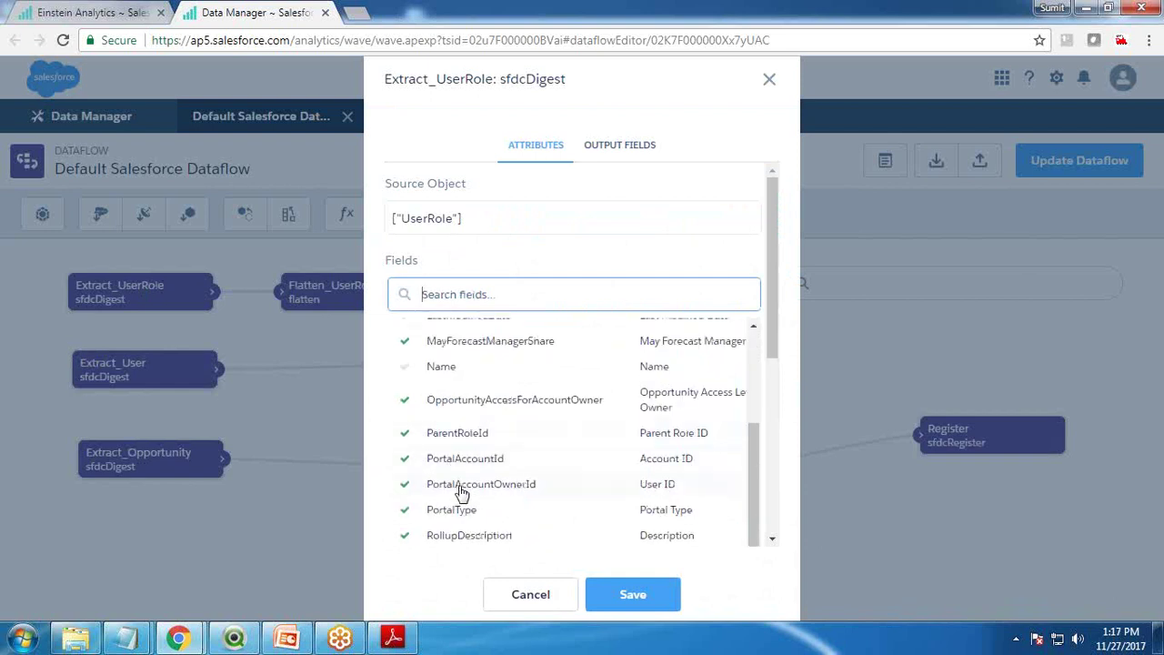
{"action": "left_click", "coordinate": [520, 601]}
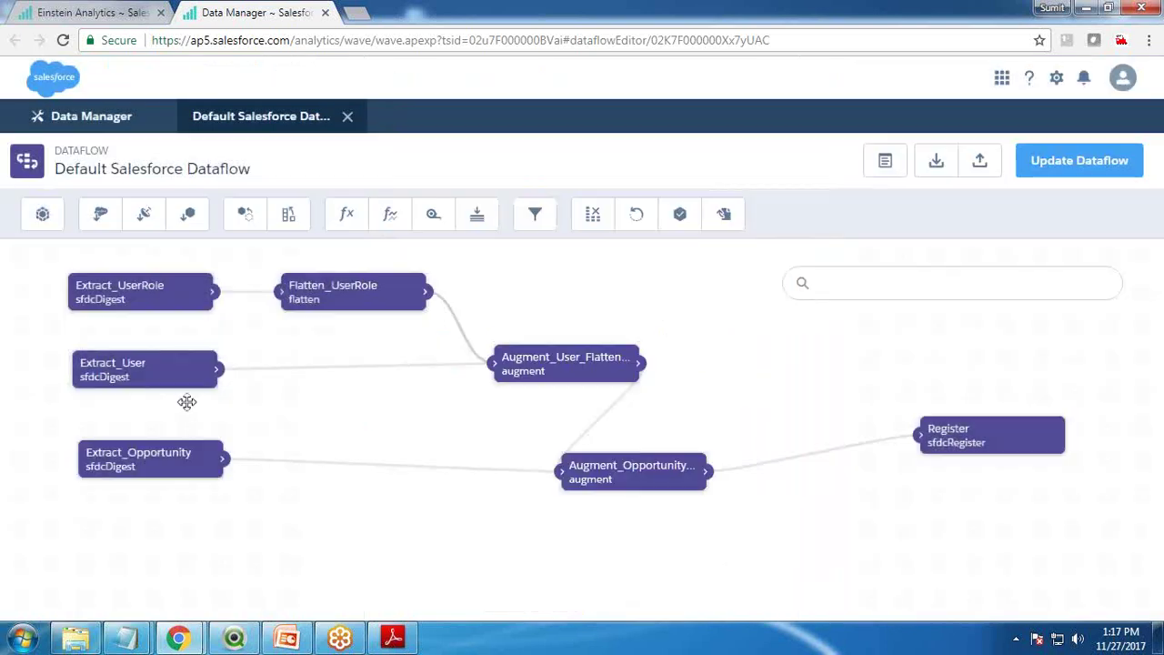
{"action": "left_click", "coordinate": [137, 373]}
{"action": "left_click", "coordinate": [460, 300]}
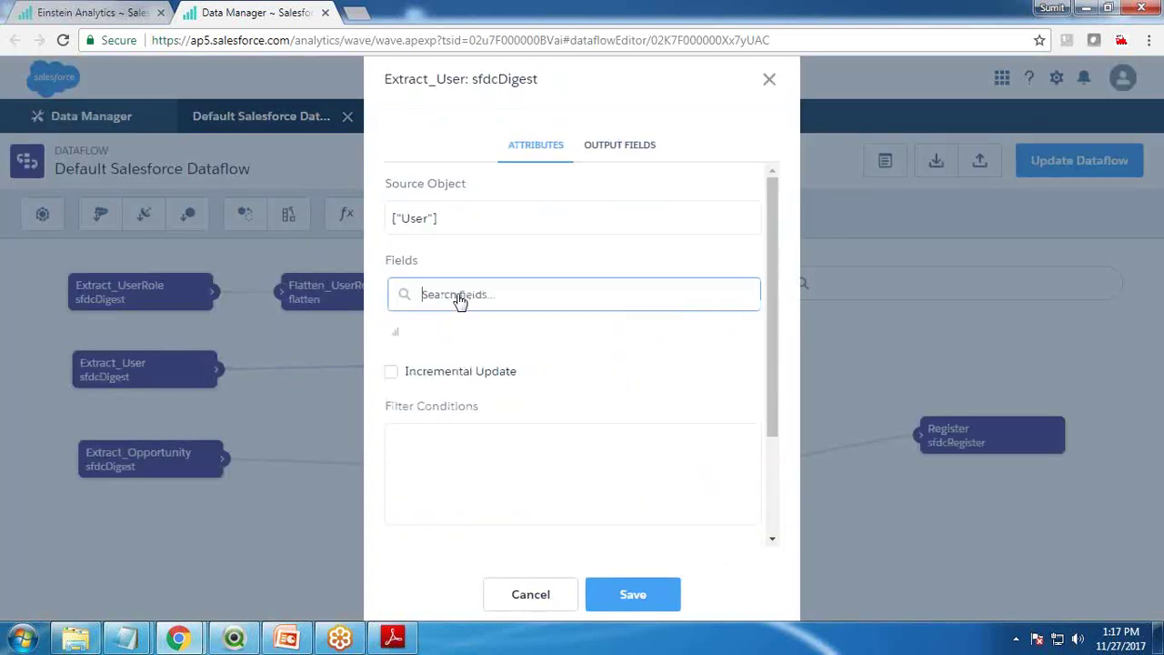
{"action": "left_click", "coordinate": [599, 148]}
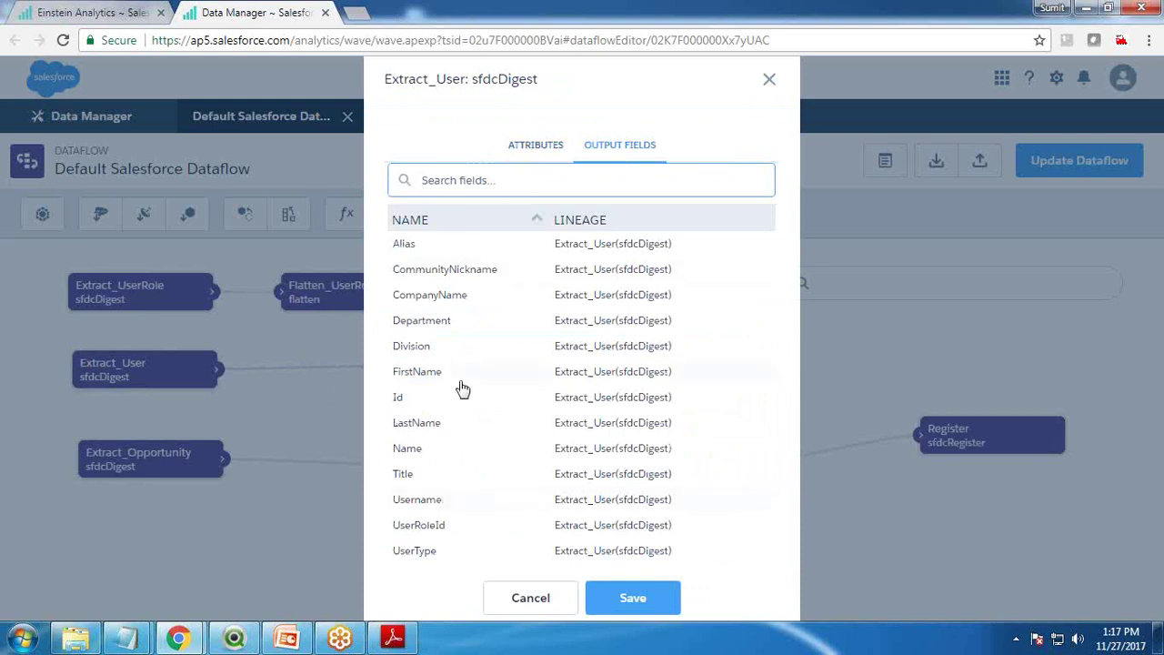
{"action": "left_click", "coordinate": [533, 600]}
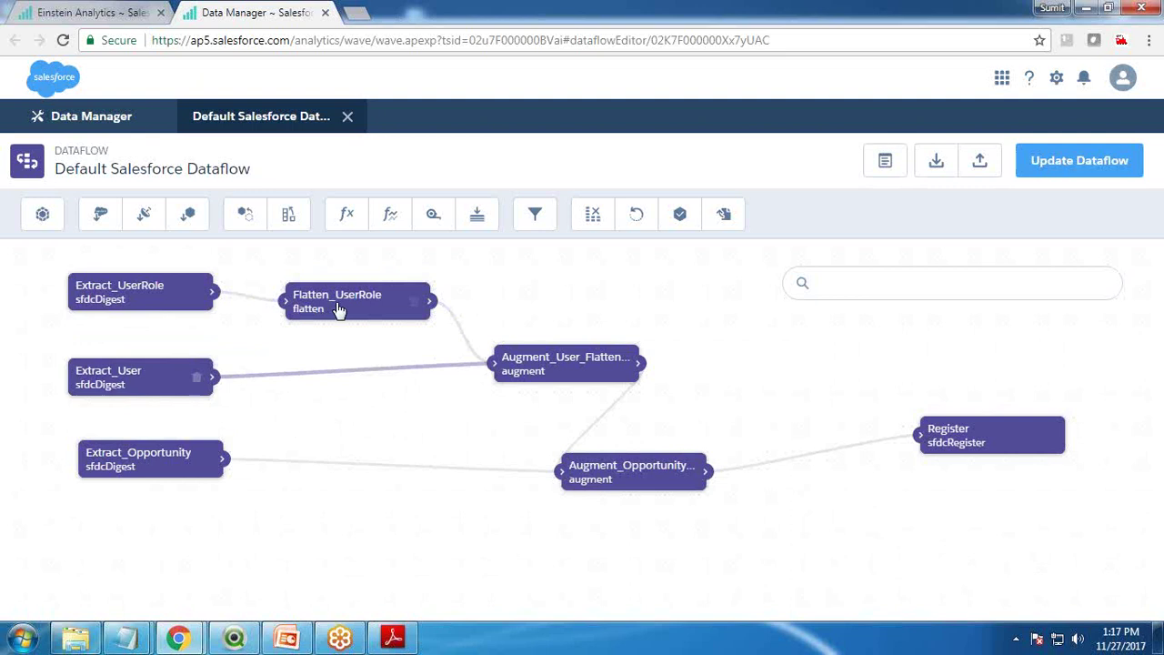
{"action": "left_click", "coordinate": [336, 310]}
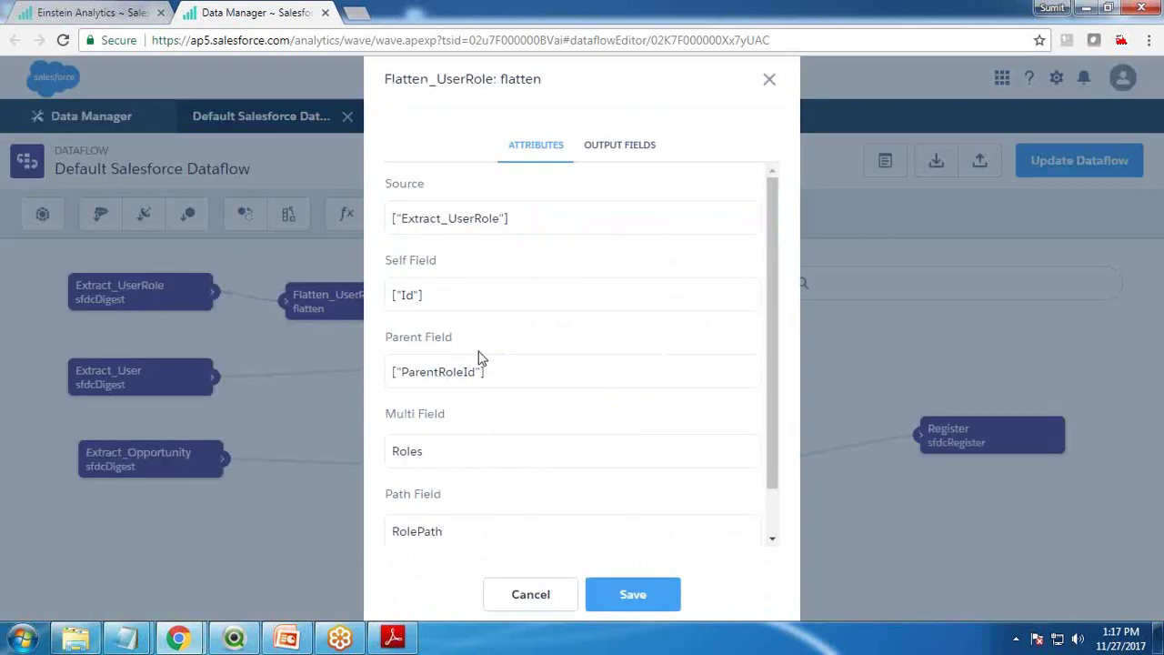
{"action": "left_click", "coordinate": [531, 596]}
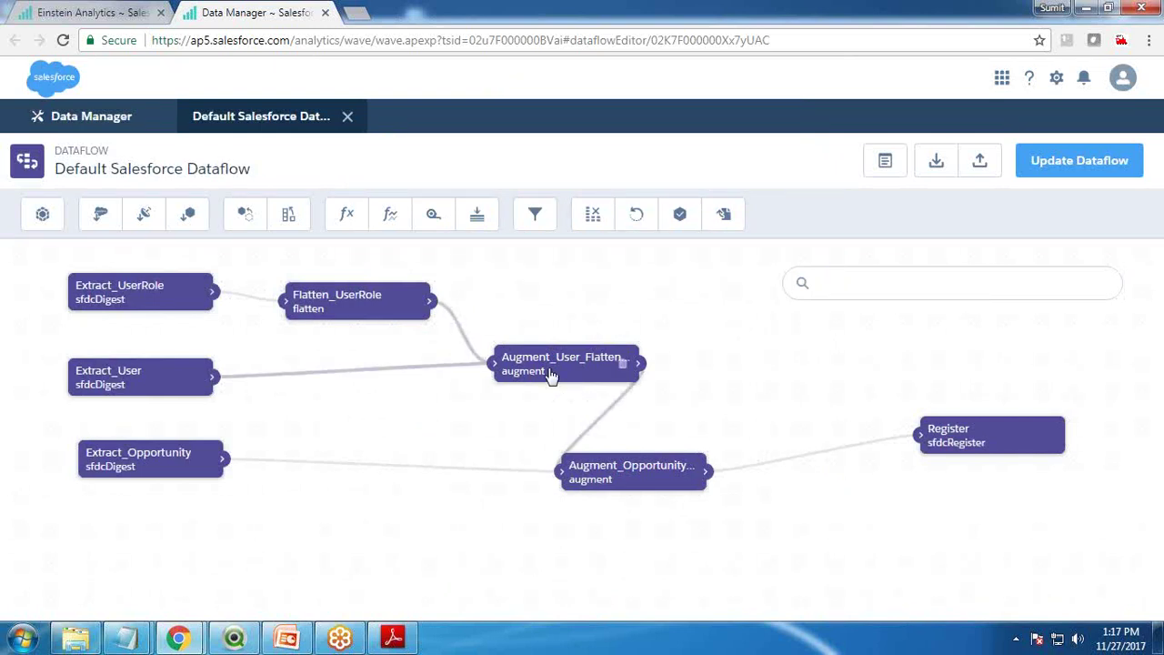
Reposition the Augment_User_Flatten and Augment_Opportunity nodes, then return to Analytics Studio home
{"action": "left_click_drag", "start_coordinate": [542, 364], "coordinate": [442, 382]}
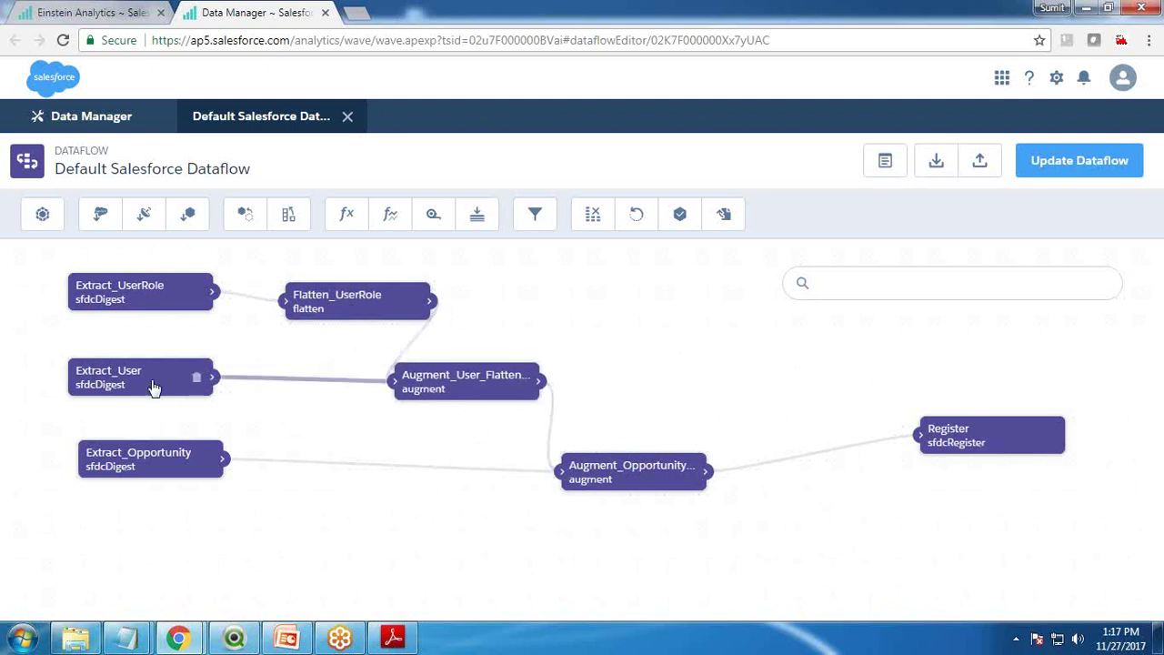
{"action": "left_click_drag", "start_coordinate": [606, 479], "coordinate": [695, 483]}
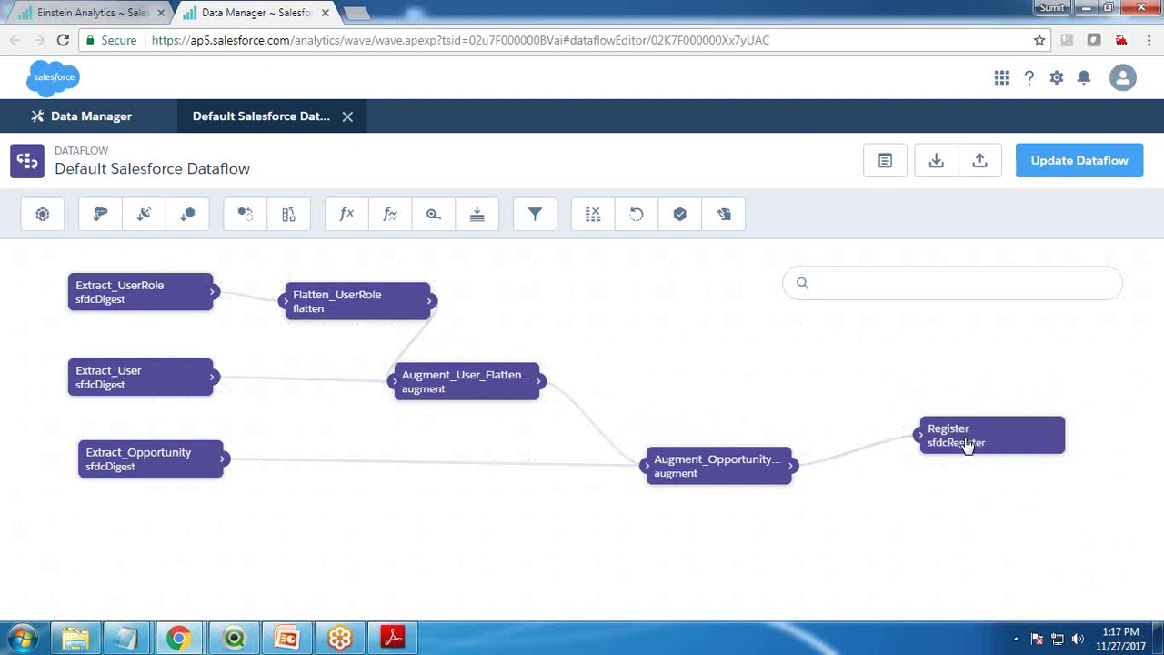
{"action": "left_click", "coordinate": [97, 9]}
Open the OppRoles dataset in a new lens shown as a values table
{"action": "left_click", "coordinate": [412, 225]}
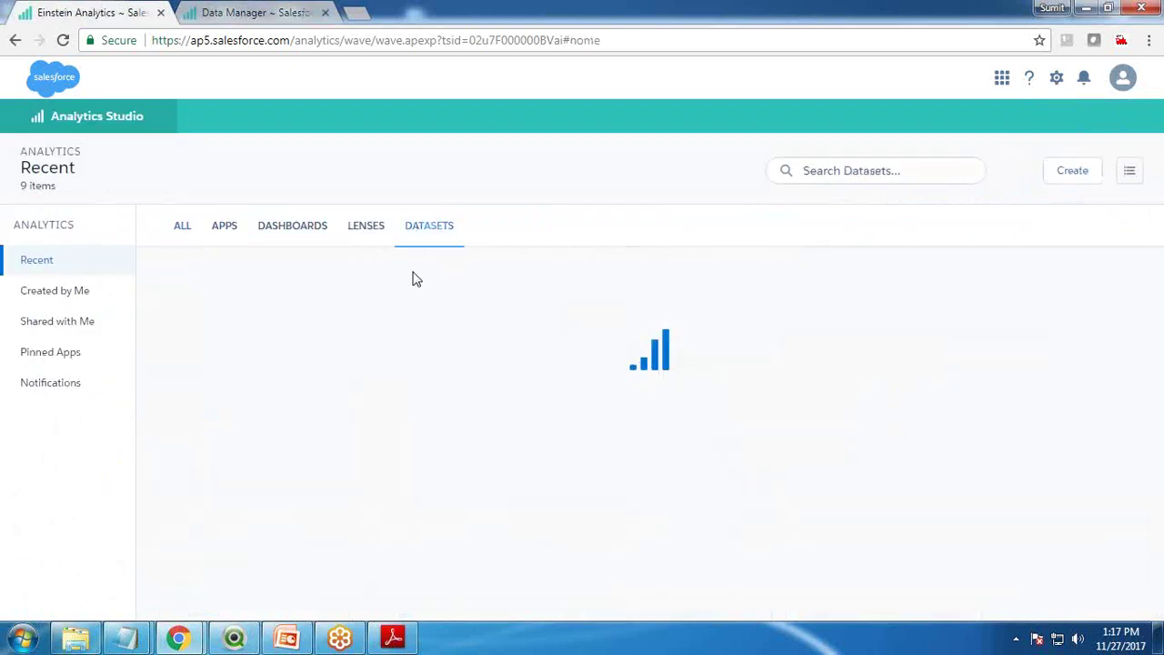
{"action": "left_click", "coordinate": [245, 375]}
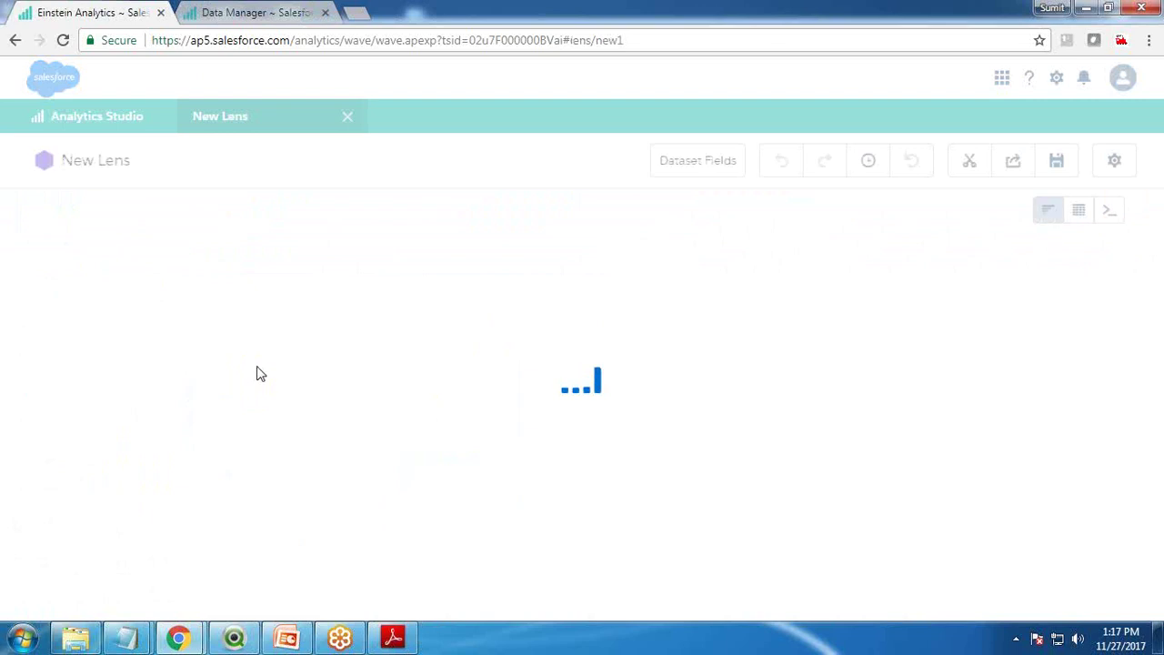
{"action": "left_click", "coordinate": [1080, 214]}
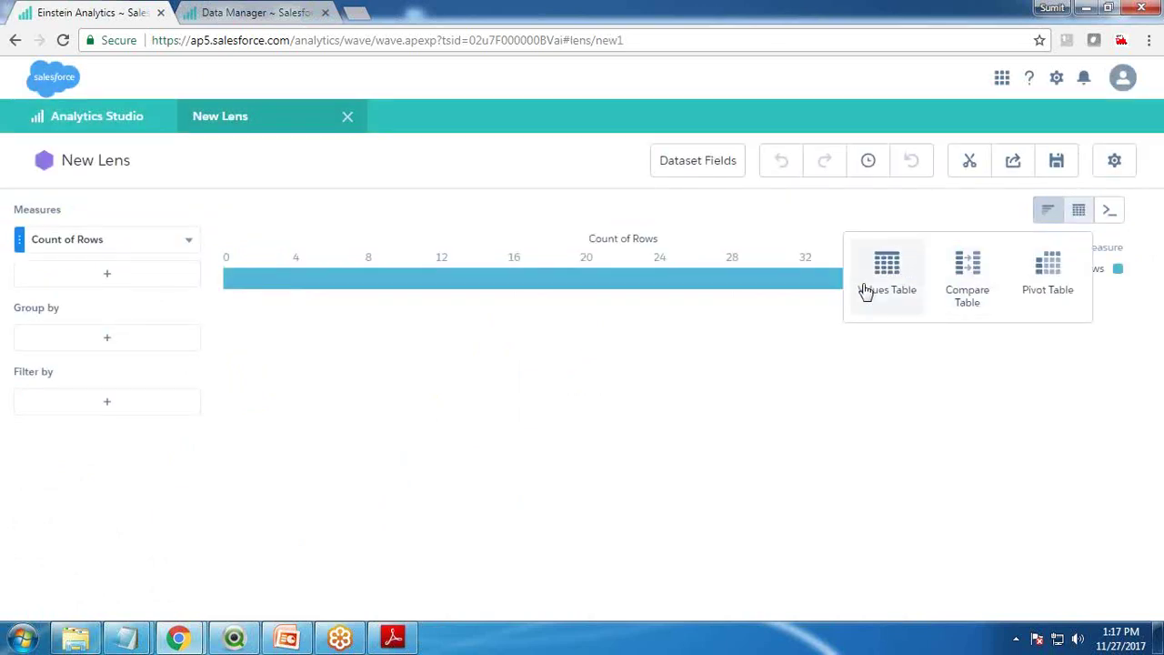
{"action": "left_click", "coordinate": [865, 289]}
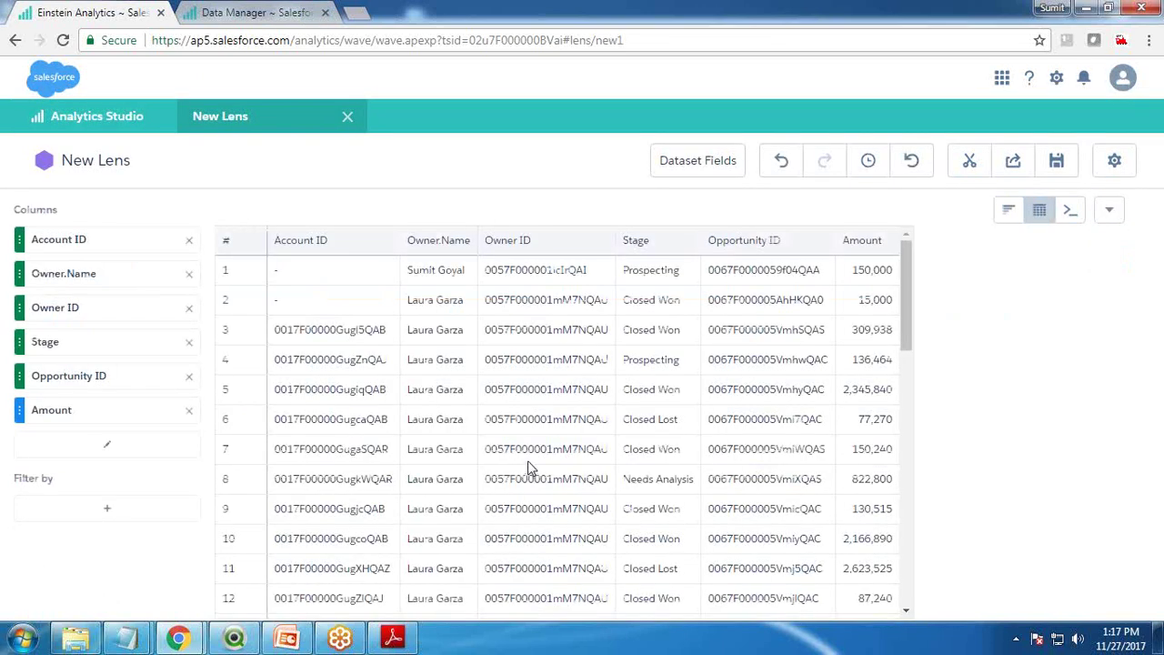
Add the Name column to the values table and scroll through the rows
{"action": "left_click", "coordinate": [121, 445]}
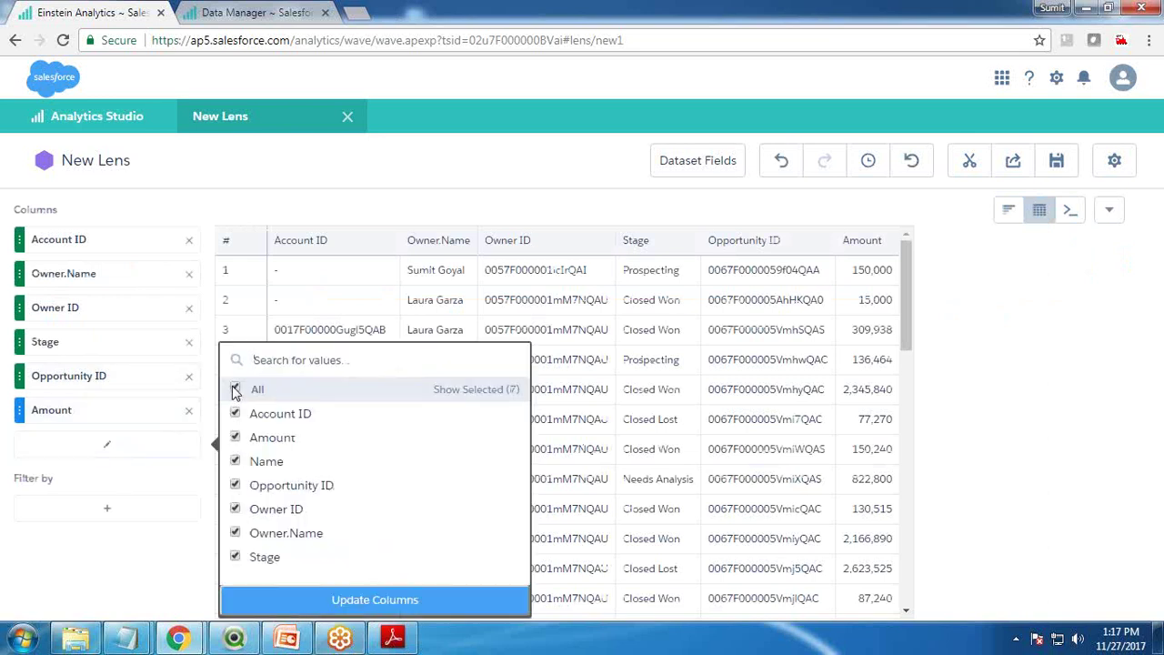
{"action": "left_click", "coordinate": [364, 599]}
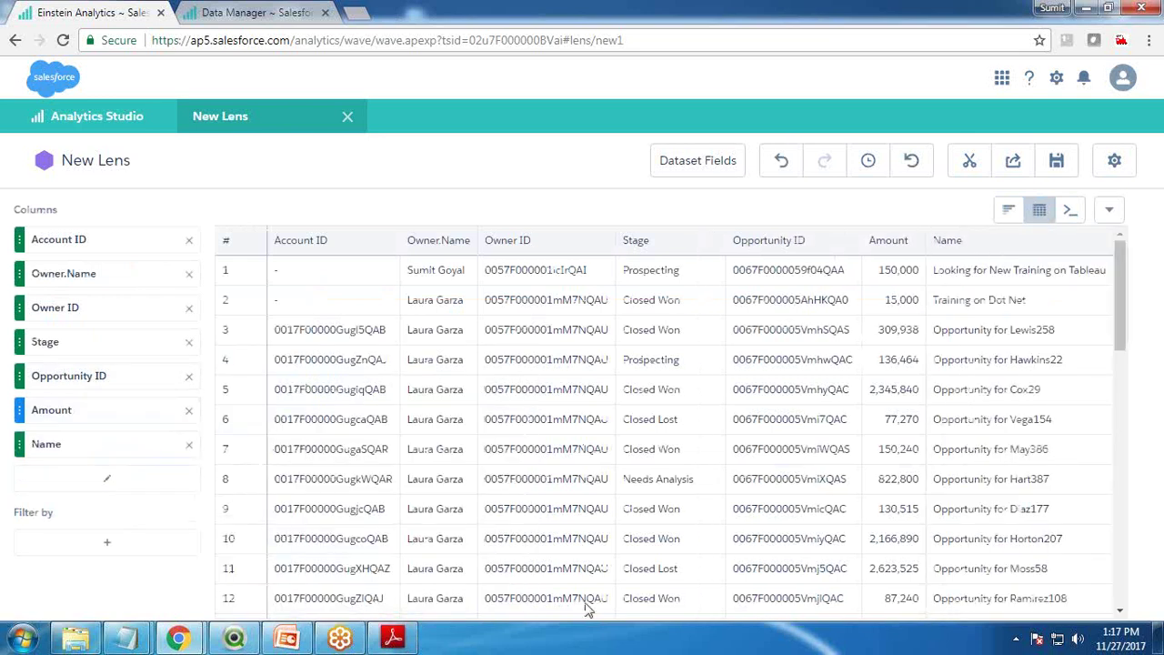
{"action": "scroll", "coordinate": [435, 586], "scroll_direction": "down", "scroll_amount": 3}
{"action": "scroll", "coordinate": [446, 573], "scroll_direction": "up", "scroll_amount": 3}
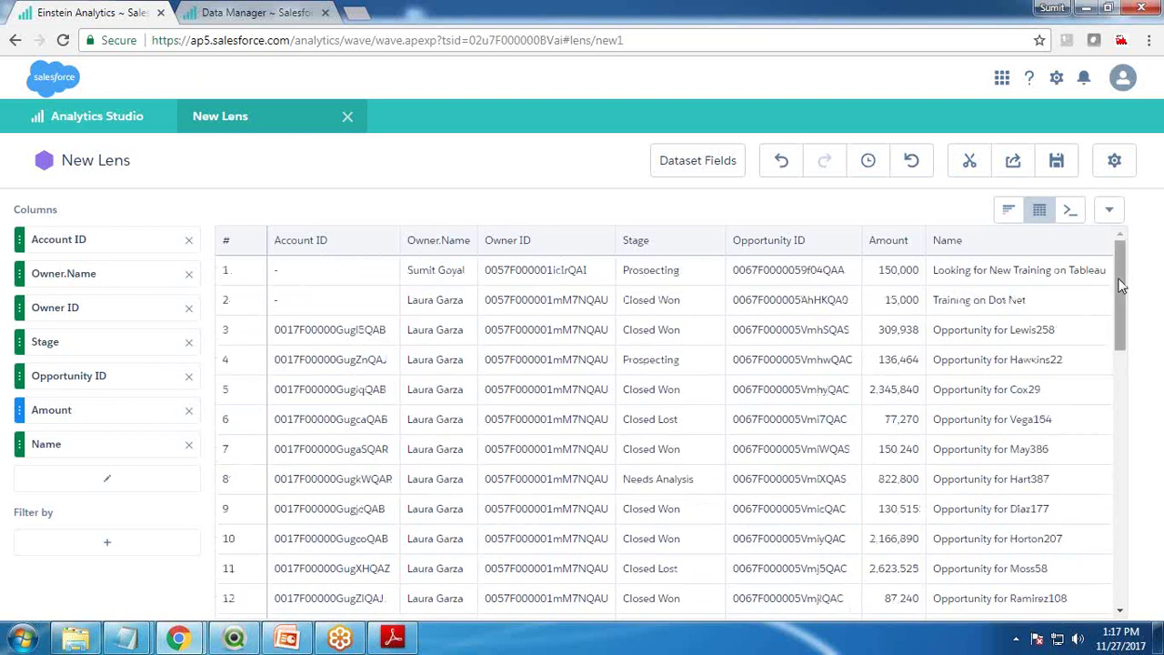
{"action": "scroll", "coordinate": [1123, 287], "scroll_direction": "down", "scroll_amount": 1}
Recheck the column picker unchanged and highlight row 2's owner ID and owner name
{"action": "left_click", "coordinate": [103, 486]}
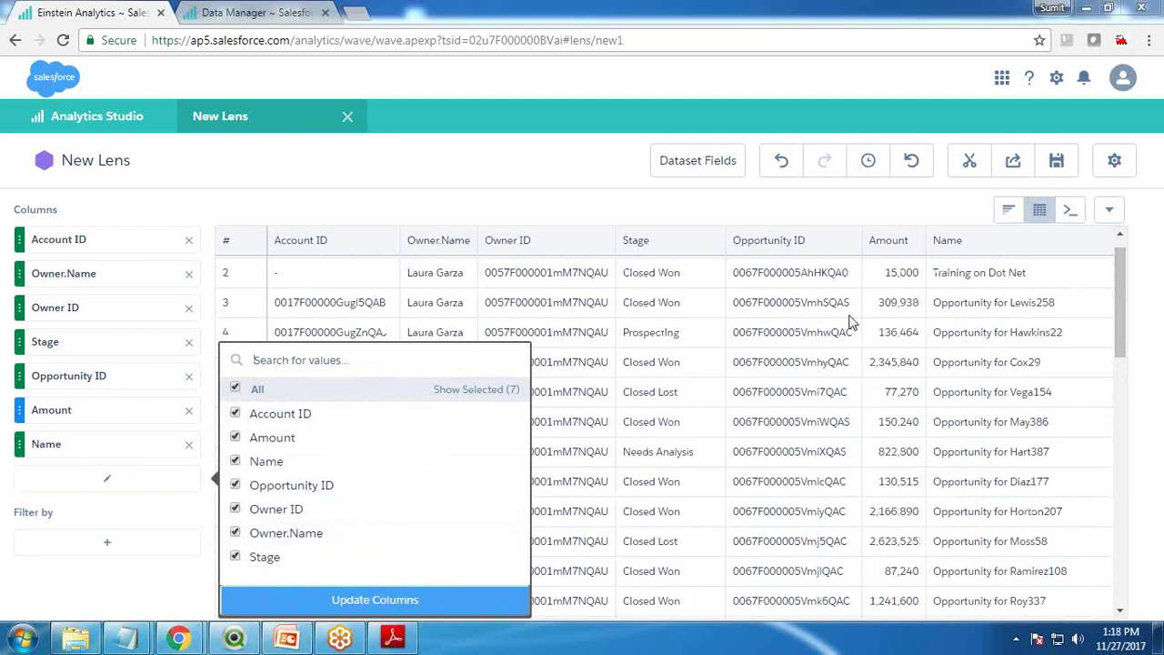
{"action": "left_click", "coordinate": [307, 602]}
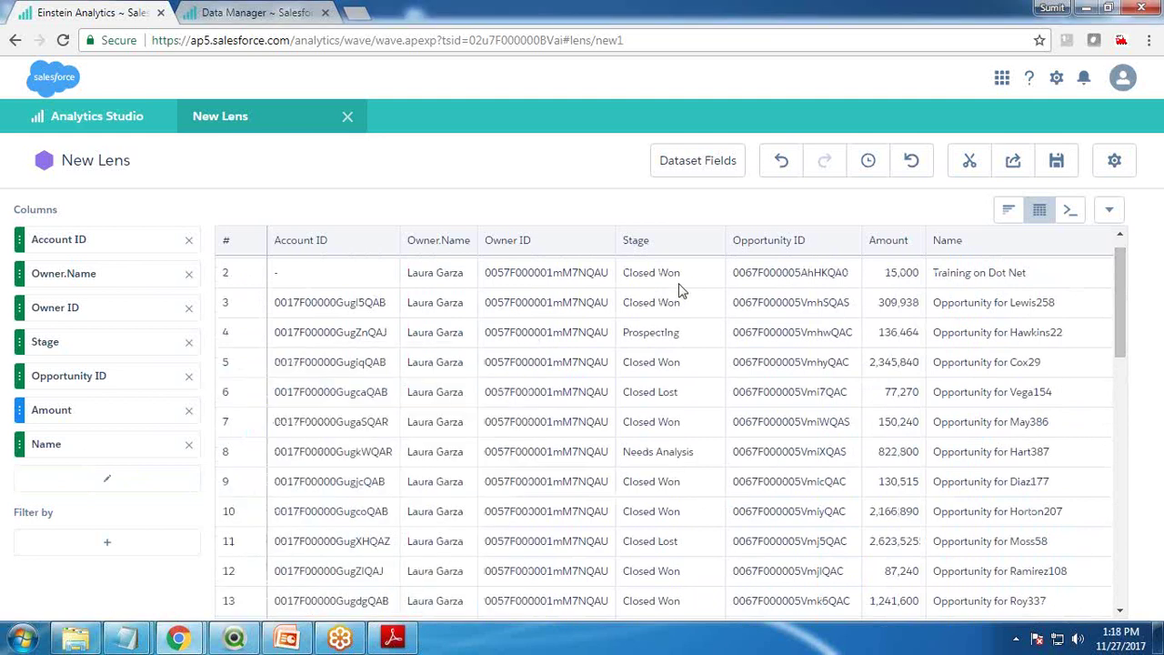
{"action": "double_click", "coordinate": [491, 273]}
{"action": "left_click_drag", "start_coordinate": [408, 273], "coordinate": [449, 273]}
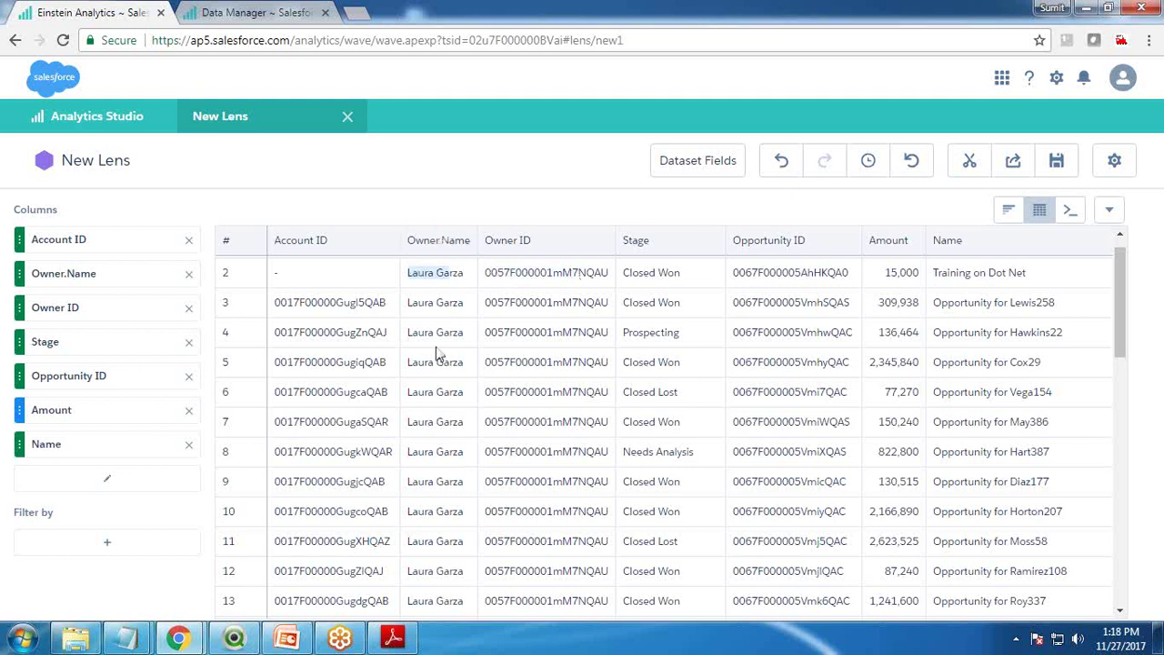
{"action": "scroll", "coordinate": [436, 473], "scroll_direction": "down", "scroll_amount": 10}
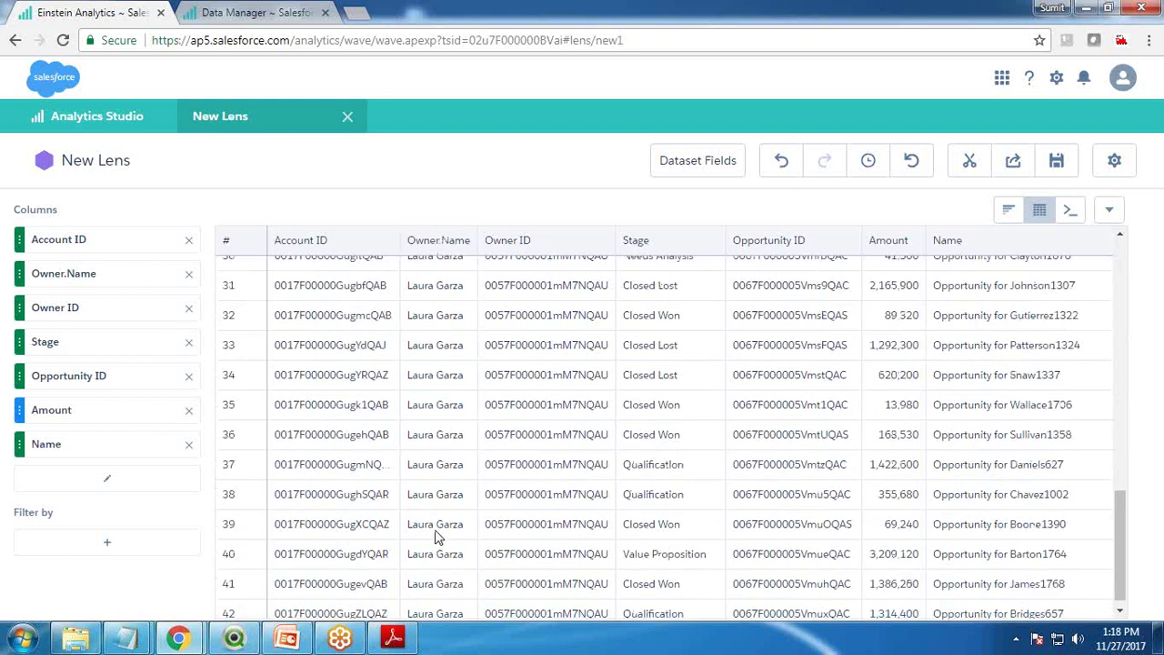
{"action": "scroll", "coordinate": [435, 537], "scroll_direction": "up", "scroll_amount": 10}
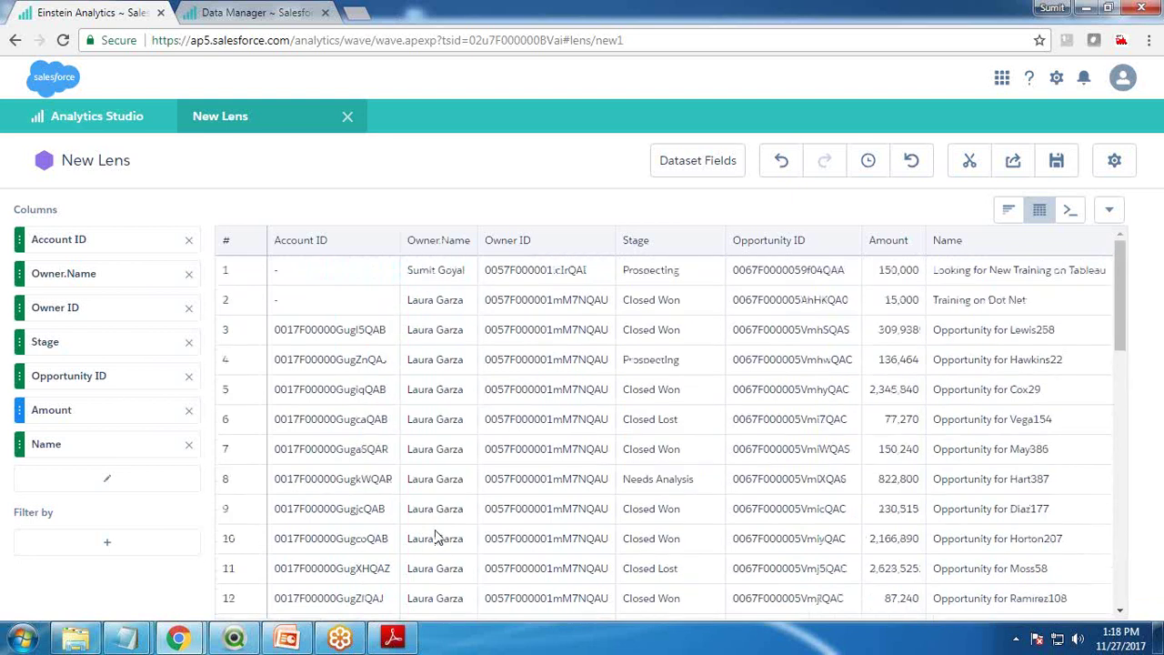